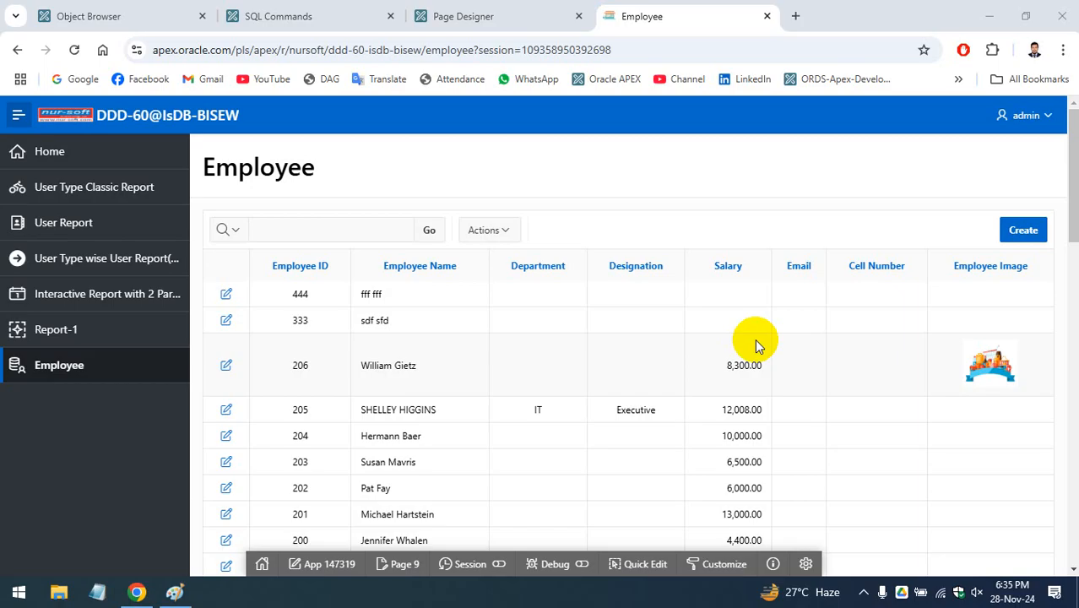
# Open a blank employee entry form and view the choices in its Designation and Branch lists
pyautogui.click(1023, 231)
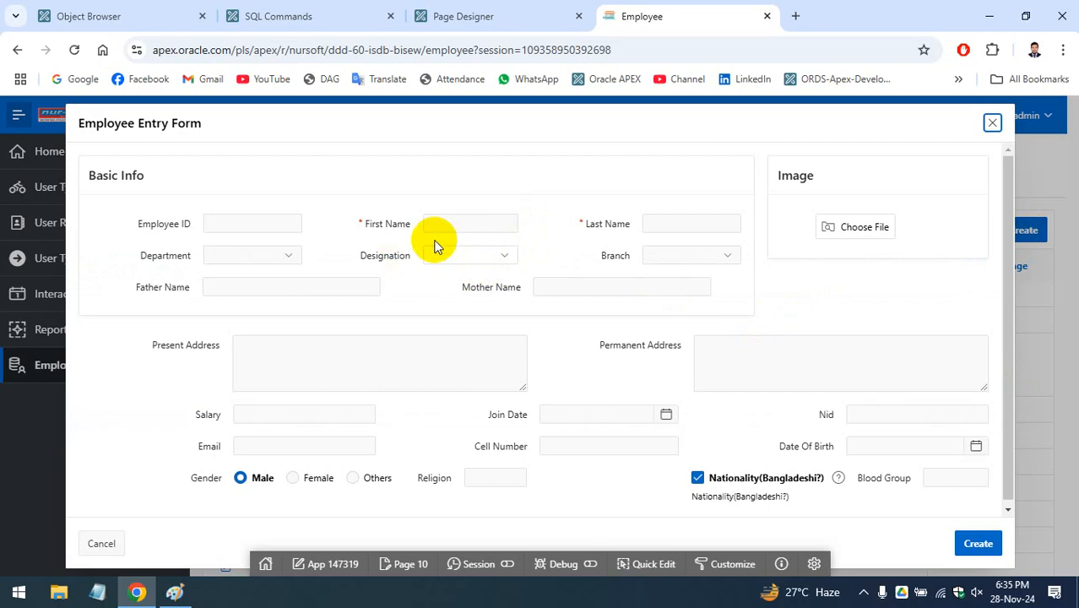
pyautogui.click(465, 255)
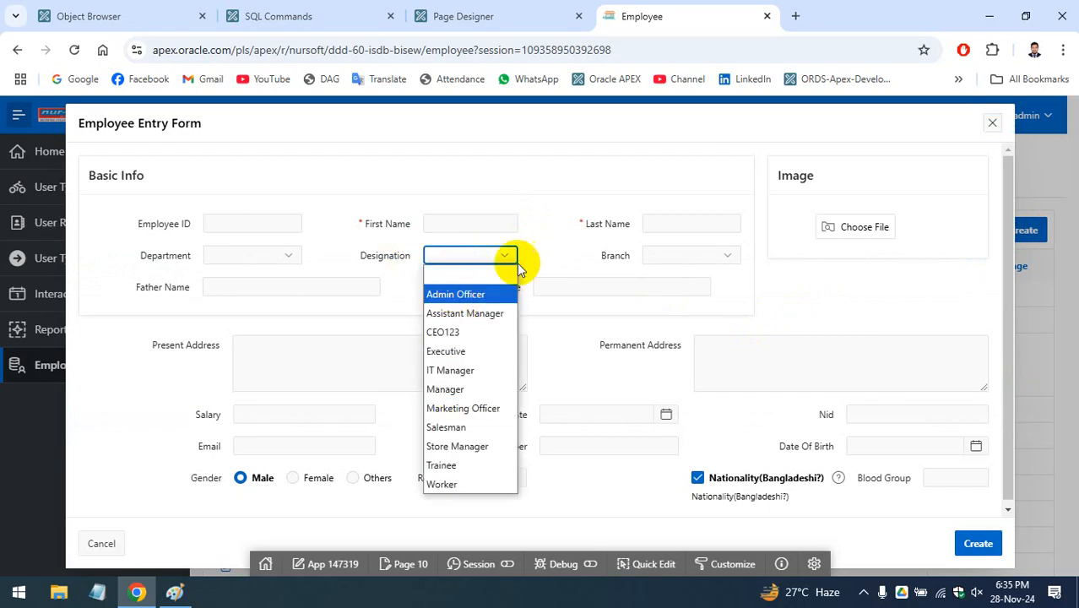
pyautogui.click(496, 257)
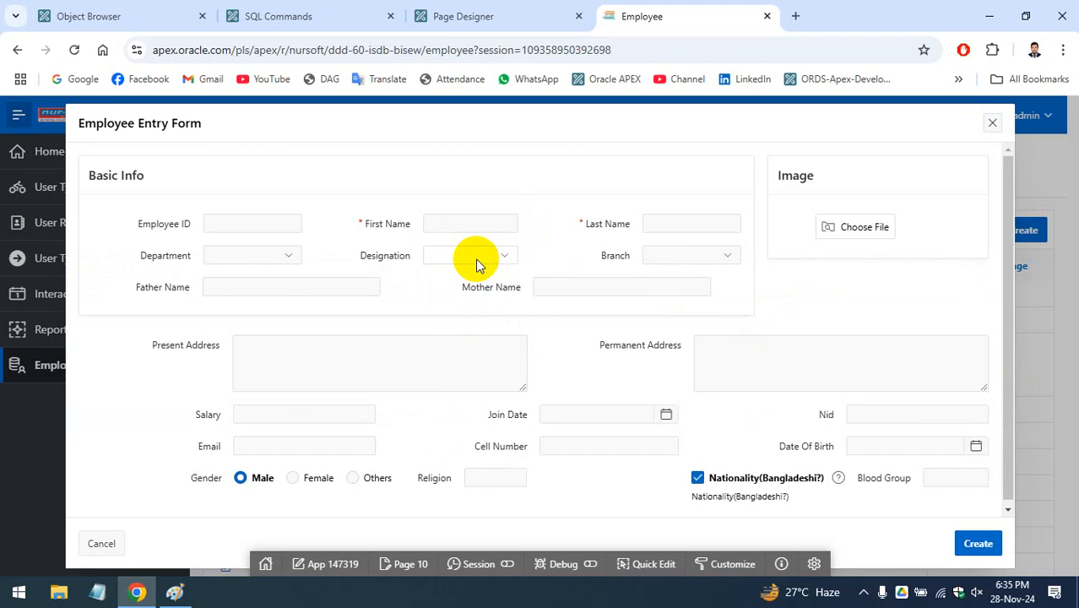
pyautogui.click(497, 249)
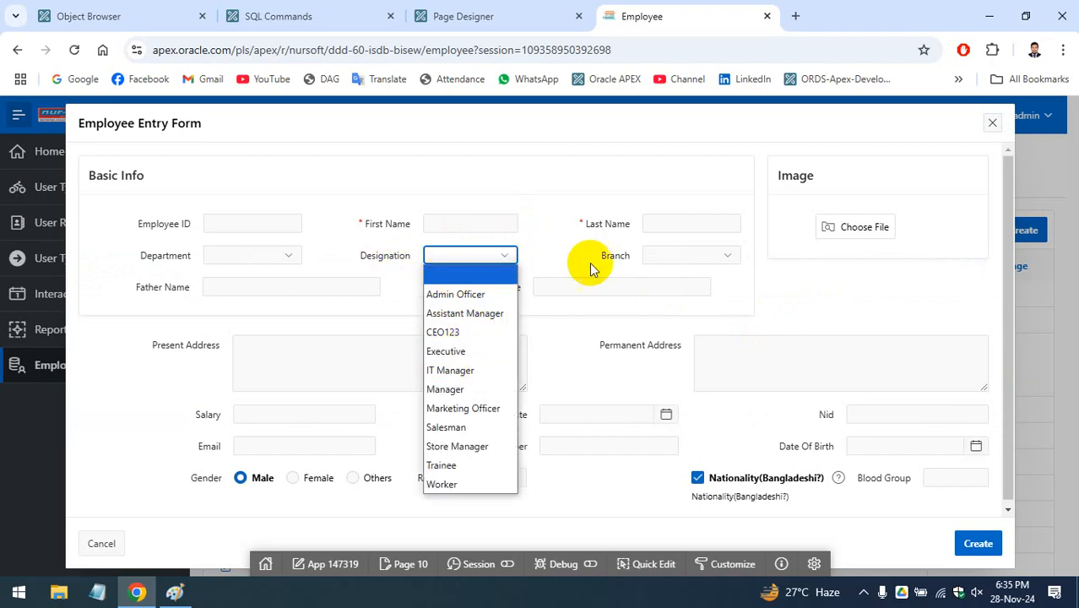
pyautogui.click(703, 259)
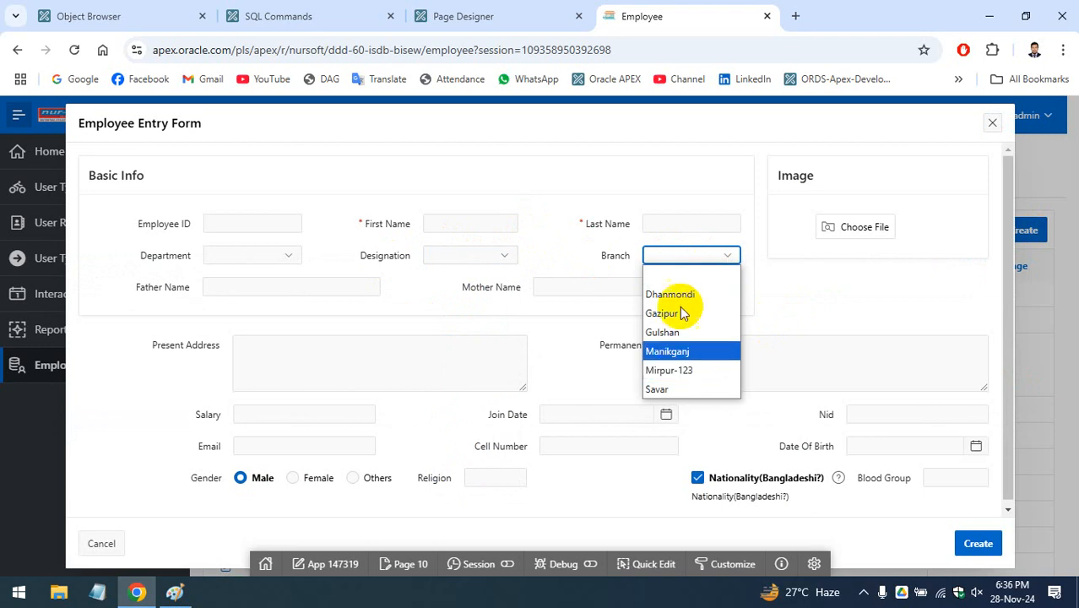
pyautogui.click(429, 282)
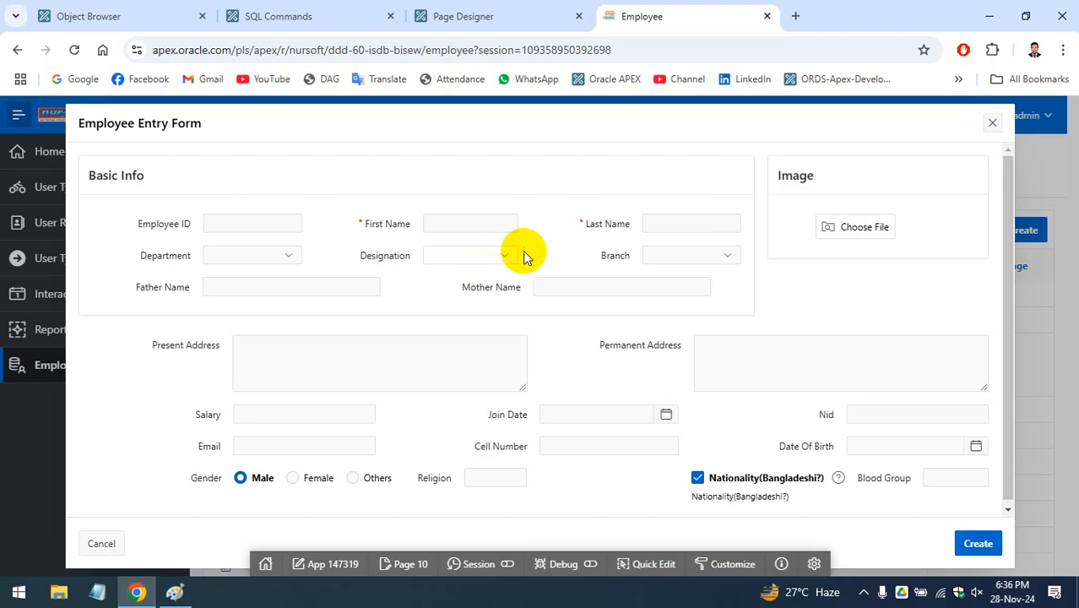
pyautogui.click(493, 256)
pyautogui.click(511, 275)
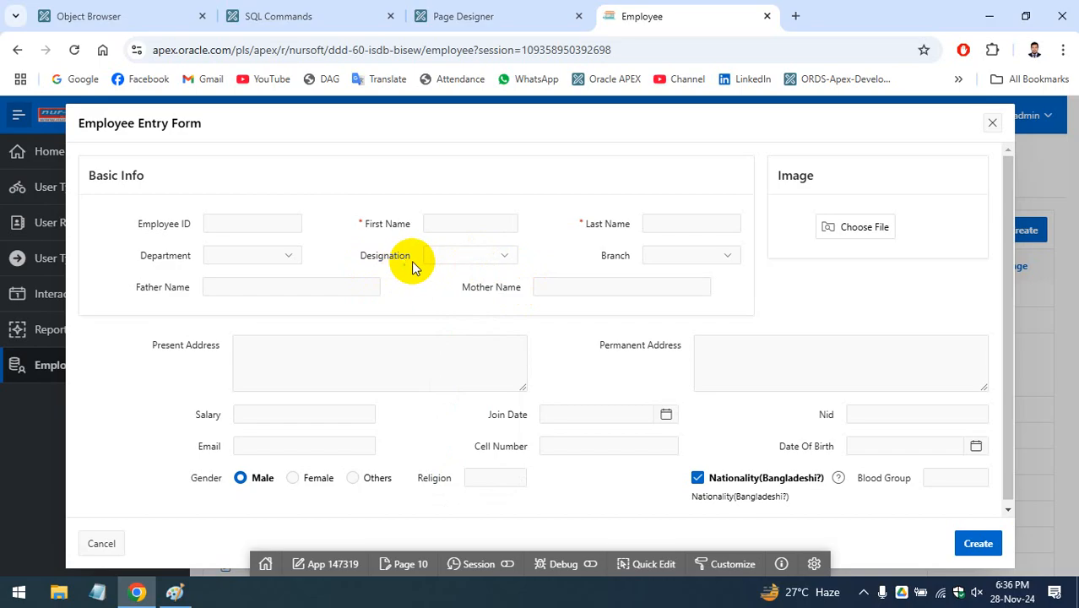
# Switch to Paint and clear the entire existing drawing from the canvas
pyautogui.click(174, 592)
pyautogui.scroll(-3, 537, 388)
pyautogui.scroll(3, 543, 381)
pyautogui.hotkey('ctrl', 'a')
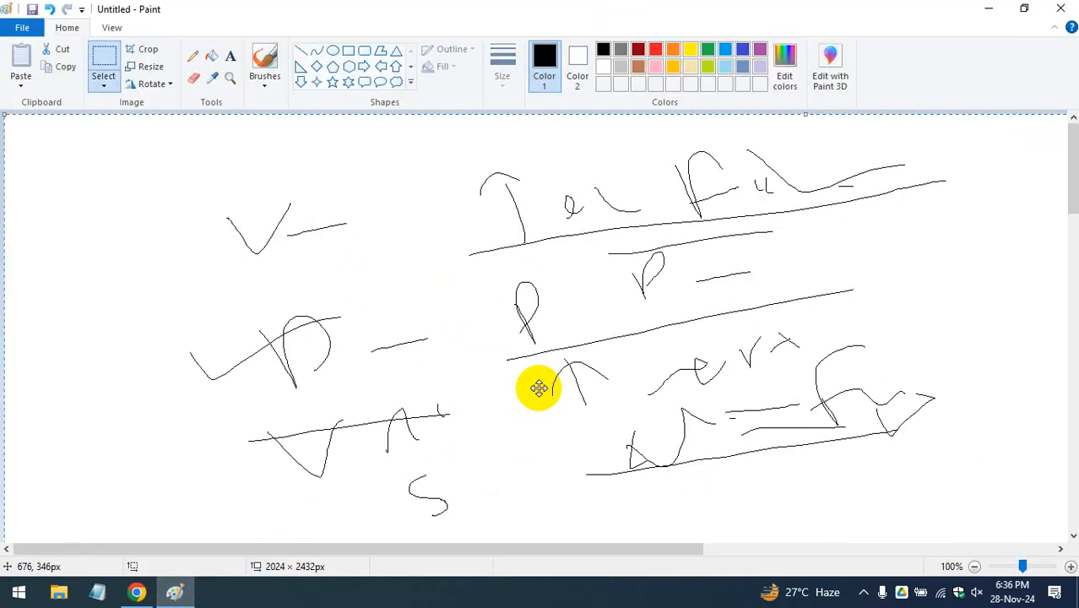
pyautogui.press('Delete')
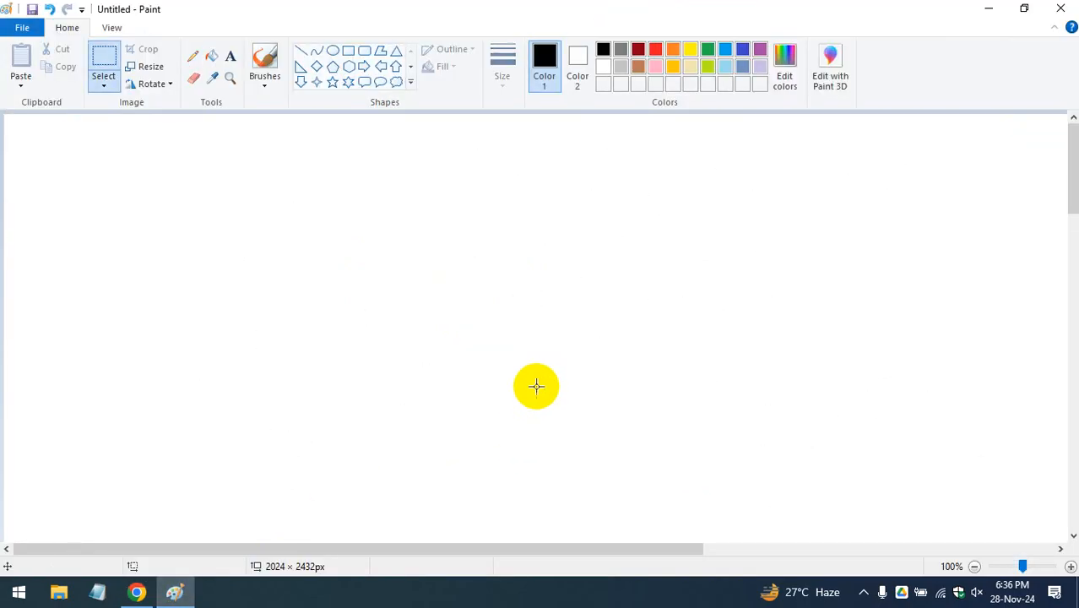
# Sketch a table freehand with the Pencil, headed Emp, with a header row and labelled first columns
pyautogui.click(192, 56)
pyautogui.moveTo(136, 221); pyautogui.dragTo(224, 179)
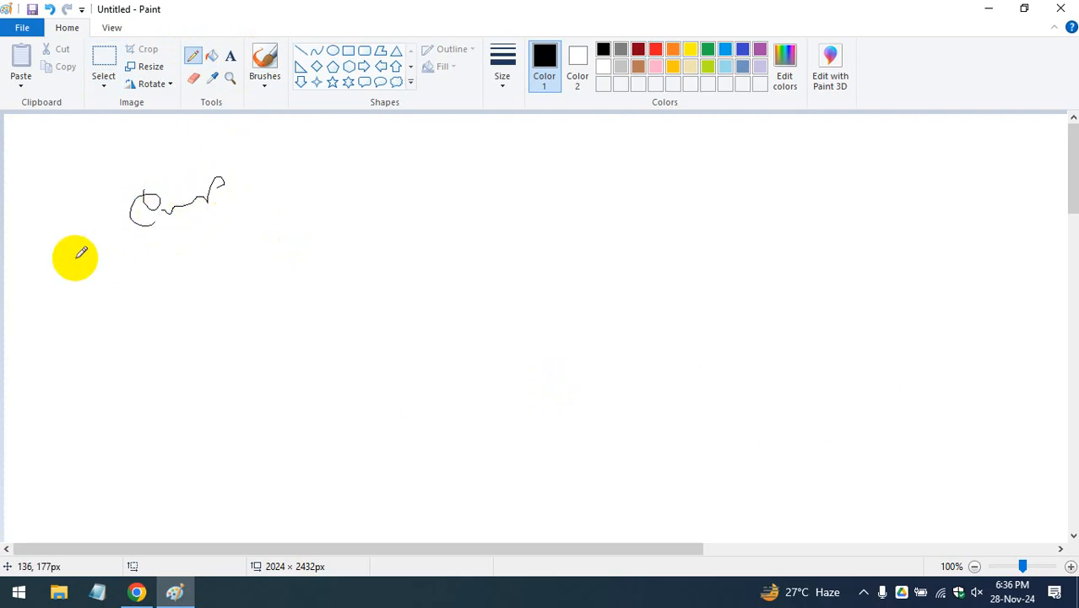
pyautogui.moveTo(350, 209)
pyautogui.mouseDown()
pyautogui.moveTo(81, 255)
pyautogui.moveTo(424, 333)
pyautogui.moveTo(465, 325)
pyautogui.moveTo(439, 332)
pyautogui.mouseUp()
pyautogui.moveTo(124, 252); pyautogui.dragTo(136, 341)
pyautogui.moveTo(395, 229)
pyautogui.mouseDown()
pyautogui.moveTo(57, 284)
pyautogui.moveTo(106, 263)
pyautogui.mouseUp()
pyautogui.moveTo(119, 257)
pyautogui.mouseDown()
pyautogui.moveTo(123, 269)
pyautogui.moveTo(164, 253)
pyautogui.moveTo(181, 270)
pyautogui.moveTo(181, 245)
pyautogui.moveTo(178, 268)
pyautogui.mouseUp()
pyautogui.moveTo(87, 248); pyautogui.dragTo(116, 186)
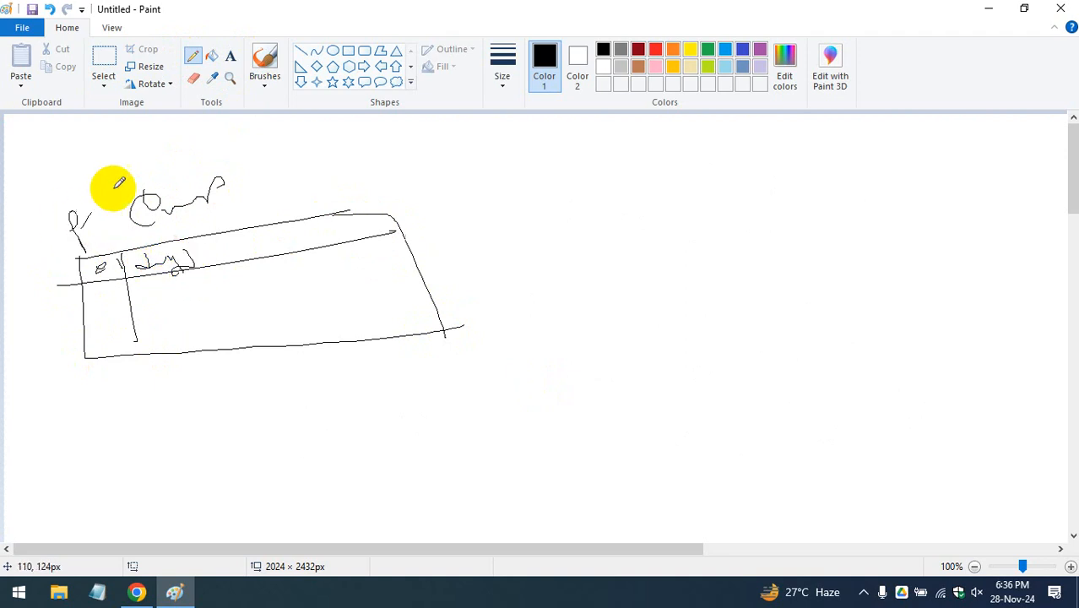
pyautogui.moveTo(133, 241)
pyautogui.mouseDown()
pyautogui.moveTo(208, 222)
pyautogui.moveTo(244, 198)
pyautogui.mouseUp()
pyautogui.moveTo(245, 210); pyautogui.dragTo(310, 207)
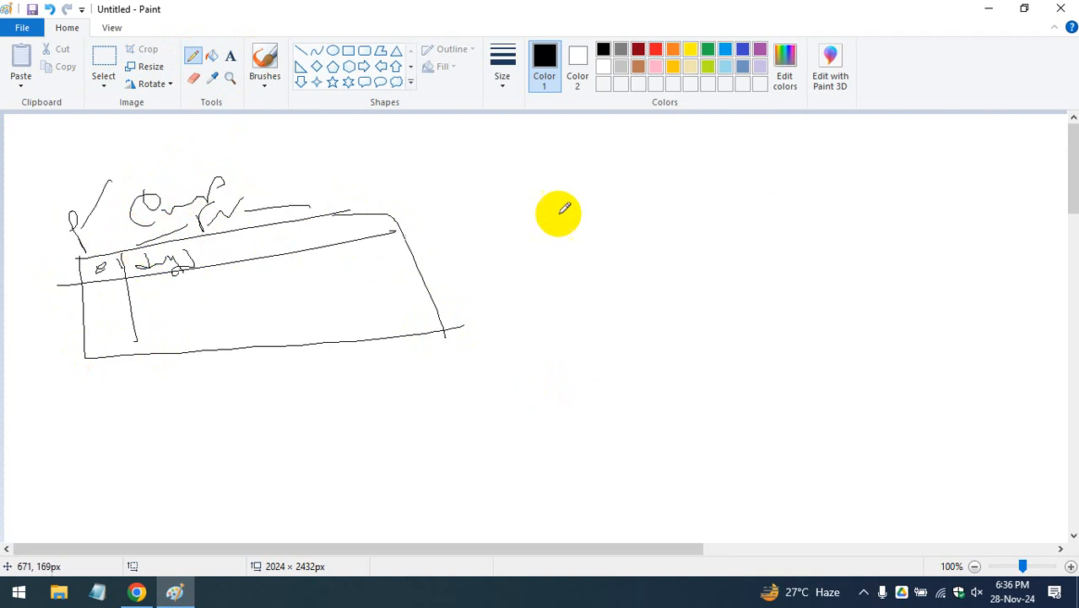
# Sketch a second table headed Dept beside the Emp table, with a header row and a labelled ID column
pyautogui.moveTo(558, 213); pyautogui.dragTo(612, 309)
pyautogui.moveTo(549, 215)
pyautogui.mouseDown()
pyautogui.moveTo(767, 157)
pyautogui.moveTo(662, 336)
pyautogui.moveTo(638, 336)
pyautogui.mouseUp()
pyautogui.moveTo(585, 289); pyautogui.dragTo(602, 308)
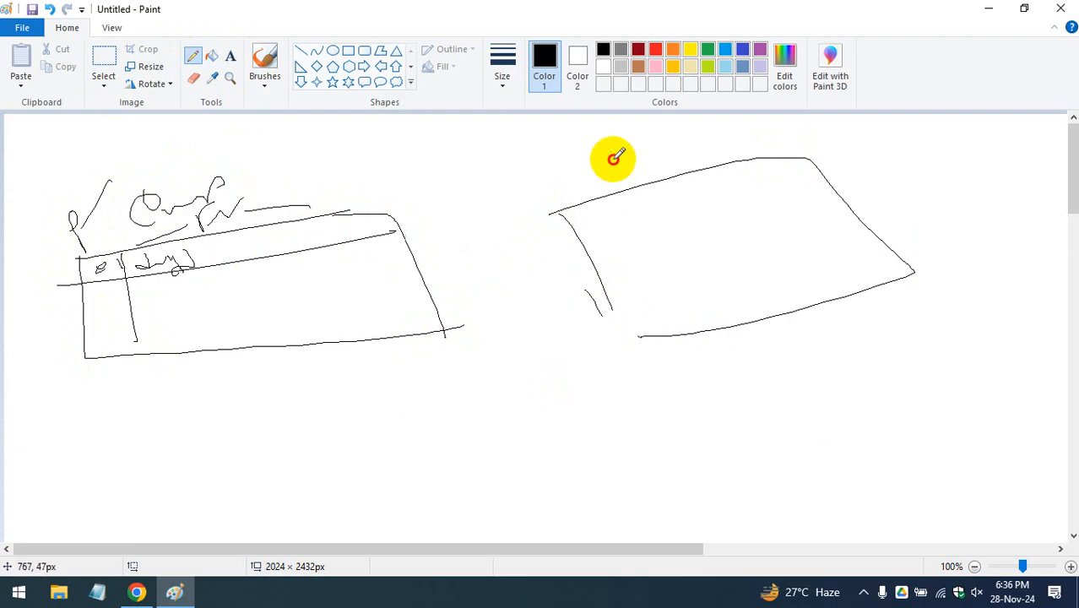
pyautogui.moveTo(605, 131)
pyautogui.mouseDown()
pyautogui.moveTo(674, 134)
pyautogui.moveTo(686, 144)
pyautogui.moveTo(715, 114)
pyautogui.mouseUp()
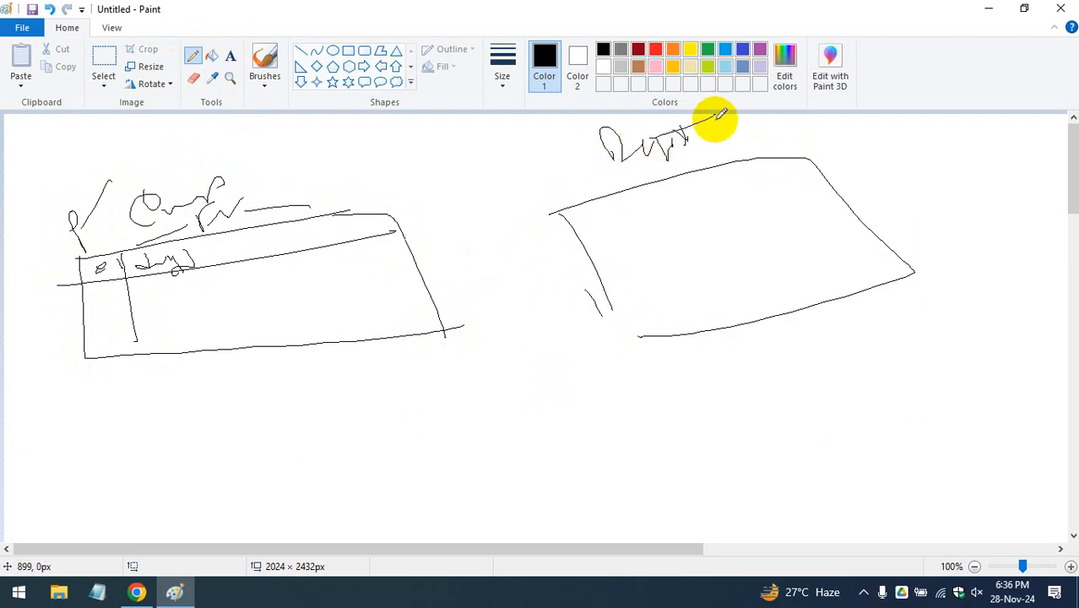
pyautogui.moveTo(610, 193)
pyautogui.mouseDown()
pyautogui.moveTo(643, 212)
pyautogui.moveTo(669, 293)
pyautogui.mouseUp()
pyautogui.moveTo(694, 332); pyautogui.dragTo(668, 294)
pyautogui.moveTo(591, 245); pyautogui.dragTo(813, 183)
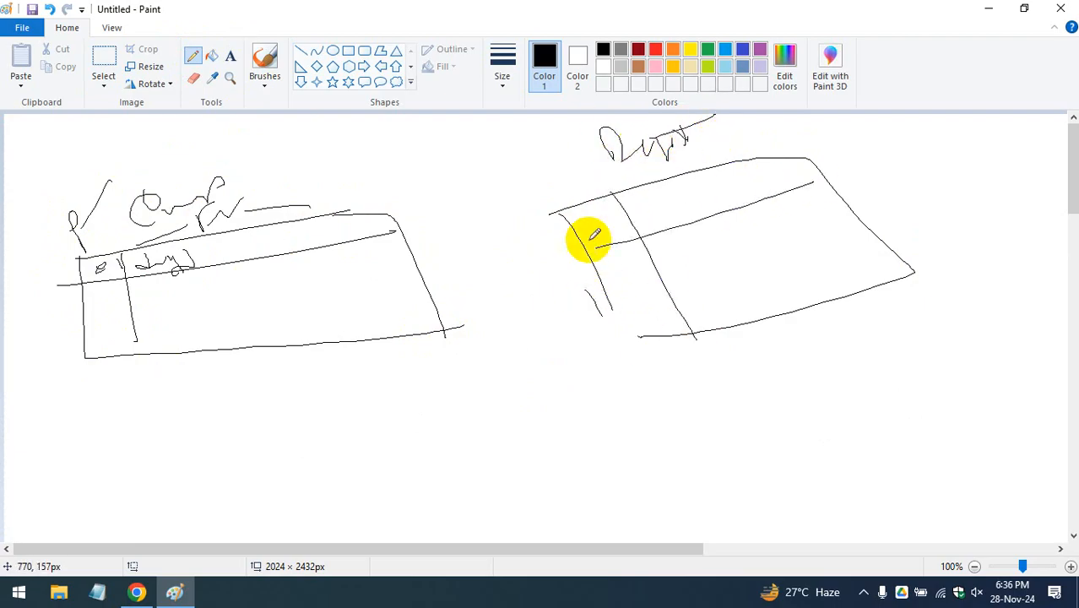
pyautogui.moveTo(611, 221); pyautogui.dragTo(594, 244)
pyautogui.moveTo(614, 194); pyautogui.dragTo(619, 221)
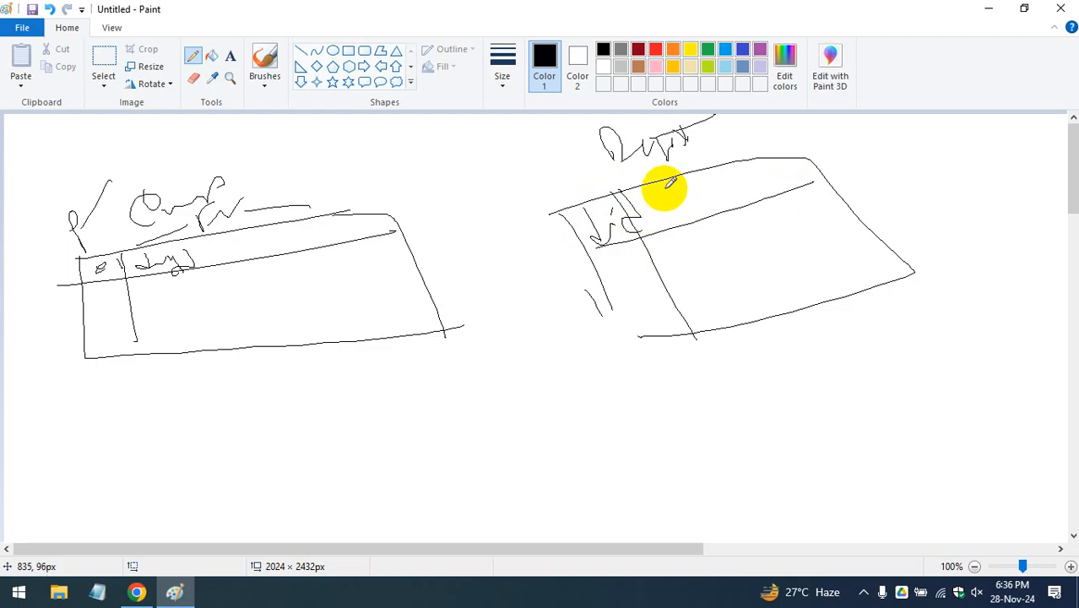
# Add a name column heading and two rows numbered 1 and 2 with sample names to the Dept table sketch
pyautogui.moveTo(664, 185)
pyautogui.mouseDown()
pyautogui.moveTo(680, 209)
pyautogui.moveTo(632, 224)
pyautogui.moveTo(692, 190)
pyautogui.moveTo(770, 173)
pyautogui.mouseUp()
pyautogui.moveTo(589, 294); pyautogui.dragTo(912, 170)
pyautogui.moveTo(619, 336); pyautogui.dragTo(870, 267)
pyautogui.moveTo(606, 255)
pyautogui.mouseDown()
pyautogui.moveTo(646, 306)
pyautogui.moveTo(662, 295)
pyautogui.mouseUp()
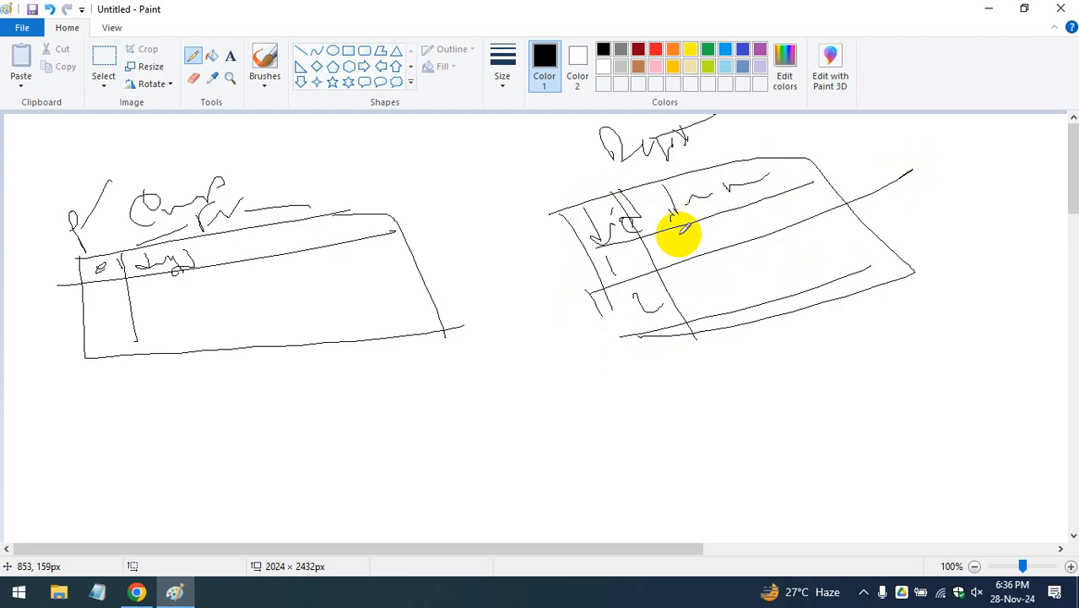
pyautogui.moveTo(681, 236); pyautogui.dragTo(734, 218)
pyautogui.moveTo(709, 283)
pyautogui.mouseDown()
pyautogui.moveTo(715, 292)
pyautogui.moveTo(774, 263)
pyautogui.moveTo(812, 263)
pyautogui.mouseUp()
# Draw a curve linking the Dept table's ID column to the Emp table and add more columns to the Emp table
pyautogui.moveTo(591, 207)
pyautogui.mouseDown()
pyautogui.moveTo(482, 152)
pyautogui.moveTo(209, 226)
pyautogui.moveTo(241, 346)
pyautogui.mouseUp()
pyautogui.moveTo(126, 298); pyautogui.dragTo(162, 287)
pyautogui.moveTo(281, 229)
pyautogui.mouseDown()
pyautogui.moveTo(292, 331)
pyautogui.moveTo(250, 253)
pyautogui.moveTo(334, 308)
pyautogui.mouseUp()
pyautogui.moveTo(341, 240); pyautogui.dragTo(370, 242)
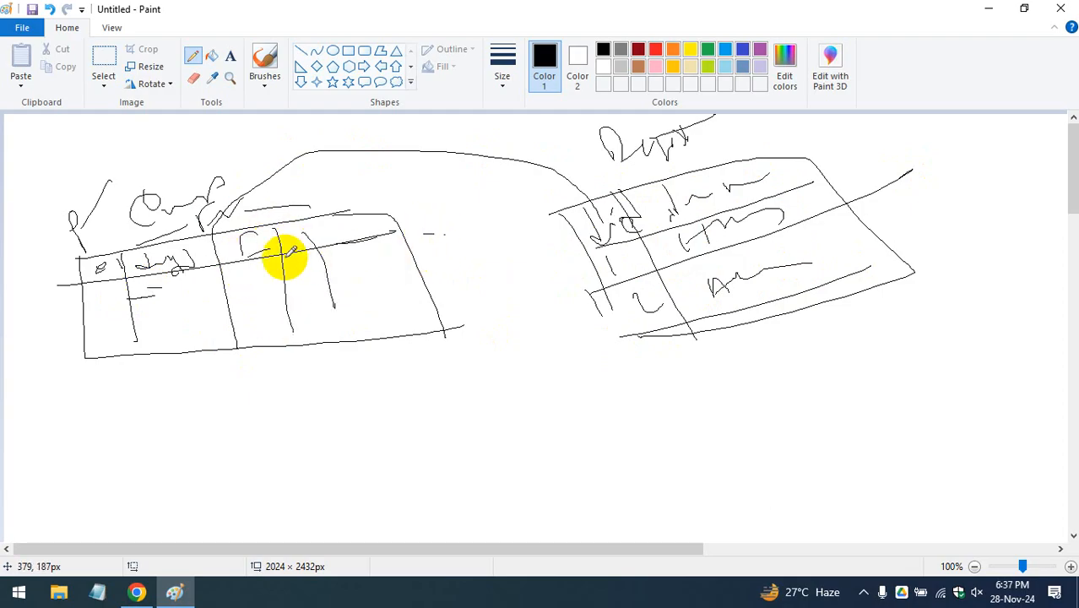
# Circle the Emp table's second heading and draw lower connecting curves to the Dept table, with a circled letter A beneath
pyautogui.moveTo(144, 224); pyautogui.dragTo(171, 231)
pyautogui.moveTo(178, 300)
pyautogui.mouseDown()
pyautogui.moveTo(277, 417)
pyautogui.moveTo(578, 422)
pyautogui.moveTo(654, 350)
pyautogui.mouseUp()
pyautogui.moveTo(336, 505)
pyautogui.mouseDown()
pyautogui.moveTo(369, 457)
pyautogui.moveTo(323, 477)
pyautogui.mouseUp()
pyautogui.moveTo(342, 419); pyautogui.dragTo(397, 418)
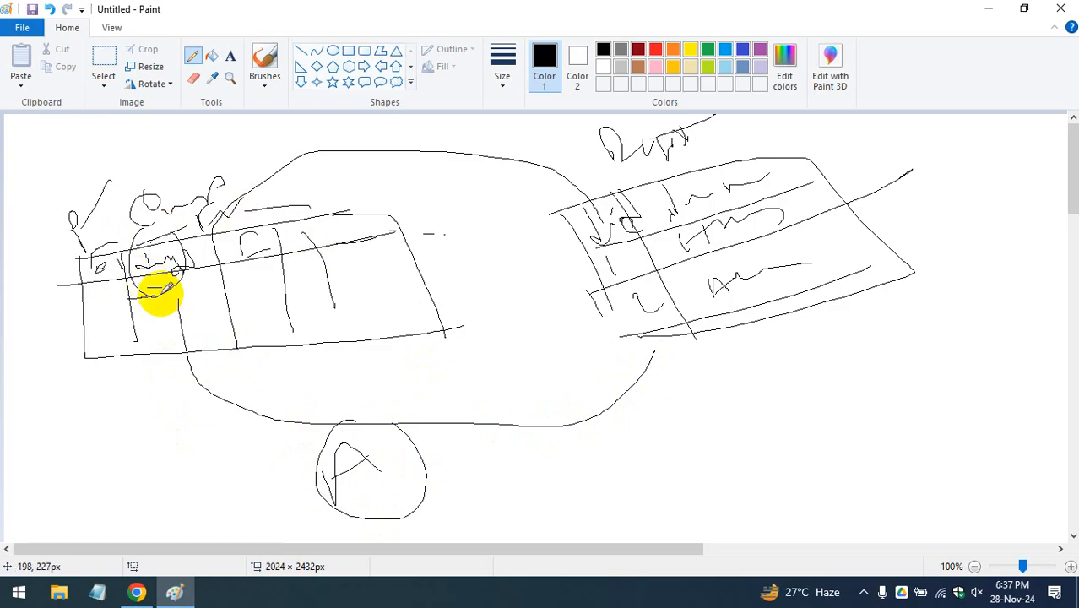
pyautogui.moveTo(171, 337)
pyautogui.mouseDown()
pyautogui.moveTo(257, 409)
pyautogui.moveTo(539, 416)
pyautogui.moveTo(525, 198)
pyautogui.moveTo(562, 183)
pyautogui.moveTo(552, 181)
pyautogui.moveTo(576, 243)
pyautogui.moveTo(614, 200)
pyautogui.moveTo(600, 184)
pyautogui.moveTo(665, 158)
pyautogui.mouseUp()
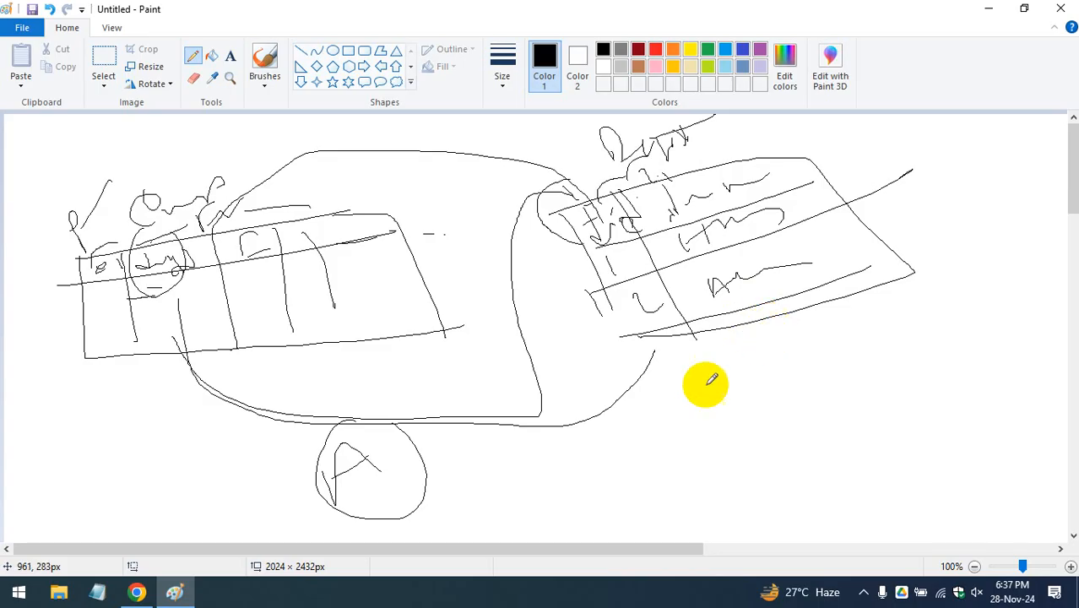
# Sketch a large oval below the Dept table, containing two small ovals and dividing lines, and connect it to the table
pyautogui.moveTo(686, 394); pyautogui.dragTo(709, 420)
pyautogui.moveTo(743, 310)
pyautogui.mouseDown()
pyautogui.moveTo(762, 390)
pyautogui.moveTo(748, 370)
pyautogui.mouseUp()
pyautogui.moveTo(631, 268)
pyautogui.mouseDown()
pyautogui.moveTo(841, 339)
pyautogui.moveTo(881, 339)
pyautogui.mouseUp()
pyautogui.moveTo(874, 336)
pyautogui.mouseDown()
pyautogui.moveTo(902, 356)
pyautogui.moveTo(844, 381)
pyautogui.mouseUp()
pyautogui.moveTo(703, 444); pyautogui.dragTo(904, 392)
pyautogui.moveTo(882, 340)
pyautogui.mouseDown()
pyautogui.moveTo(639, 486)
pyautogui.moveTo(930, 361)
pyautogui.mouseUp()
pyautogui.moveTo(845, 486); pyautogui.dragTo(895, 373)
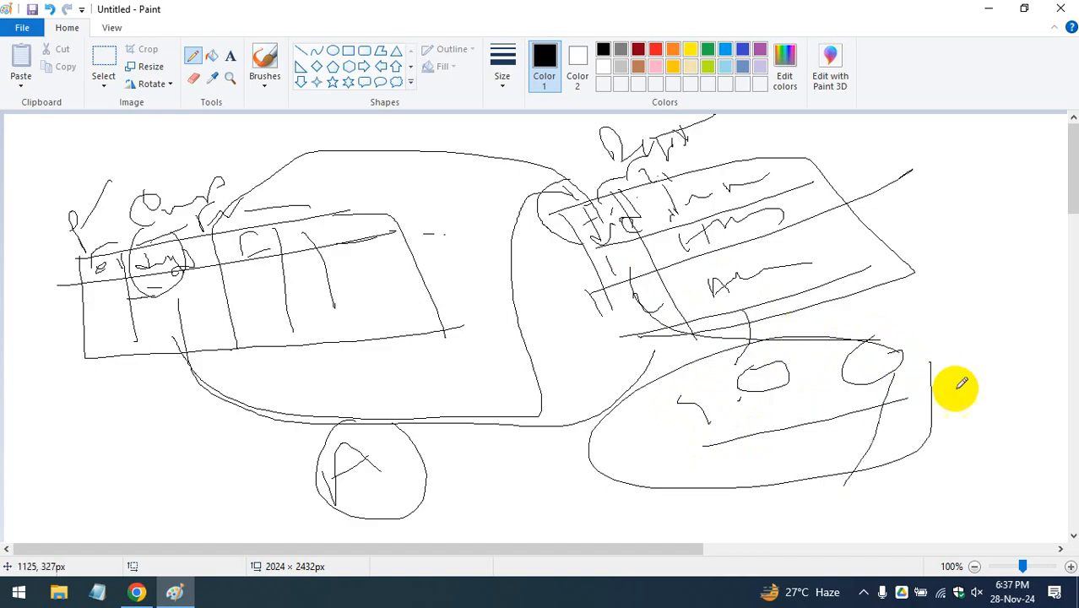
# Draw a small box with text lines beside the large oval and link the two with a curve
pyautogui.moveTo(980, 385)
pyautogui.mouseDown()
pyautogui.moveTo(1038, 378)
pyautogui.moveTo(1012, 448)
pyautogui.moveTo(1019, 406)
pyautogui.mouseUp()
pyautogui.moveTo(1000, 420); pyautogui.dragTo(1027, 409)
pyautogui.click(1024, 419)
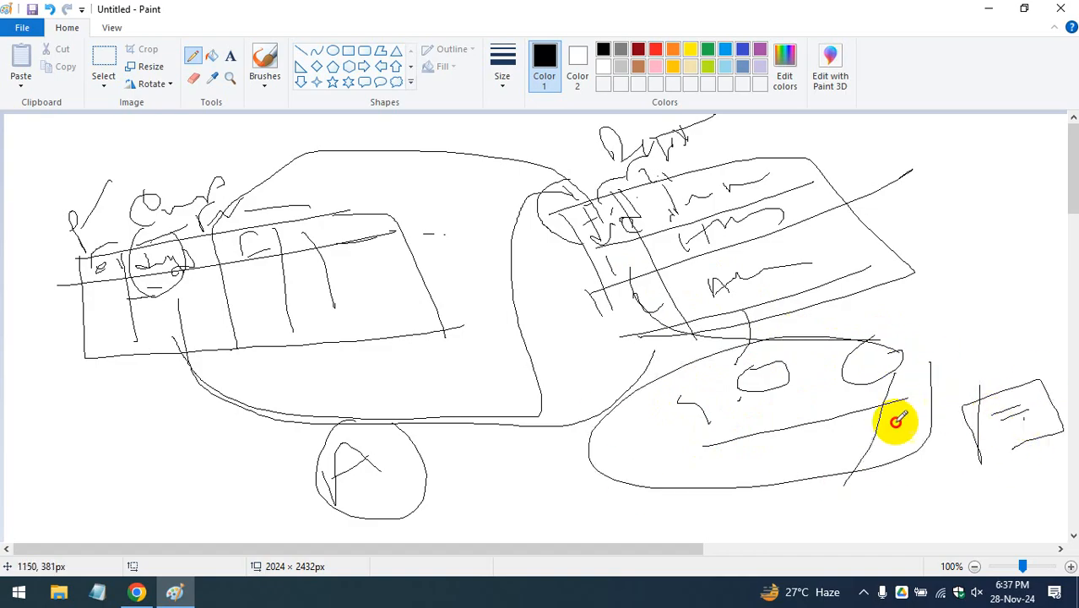
pyautogui.moveTo(895, 421)
pyautogui.mouseDown()
pyautogui.moveTo(980, 391)
pyautogui.moveTo(1013, 401)
pyautogui.mouseUp()
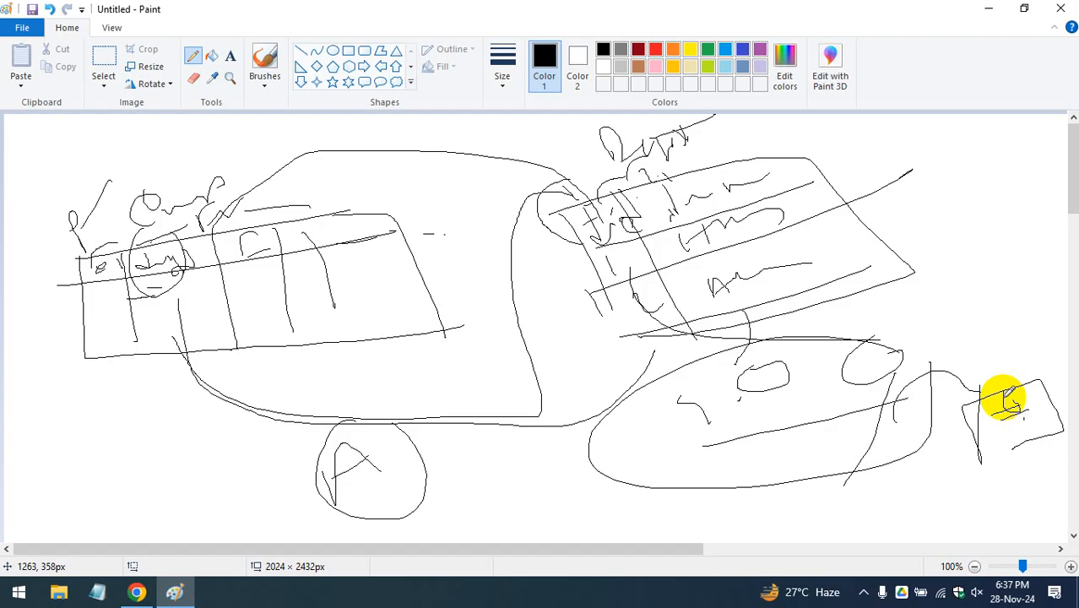
# Return to the employee entry form in the browser and check its Designation and Branch lists
pyautogui.click(989, 9)
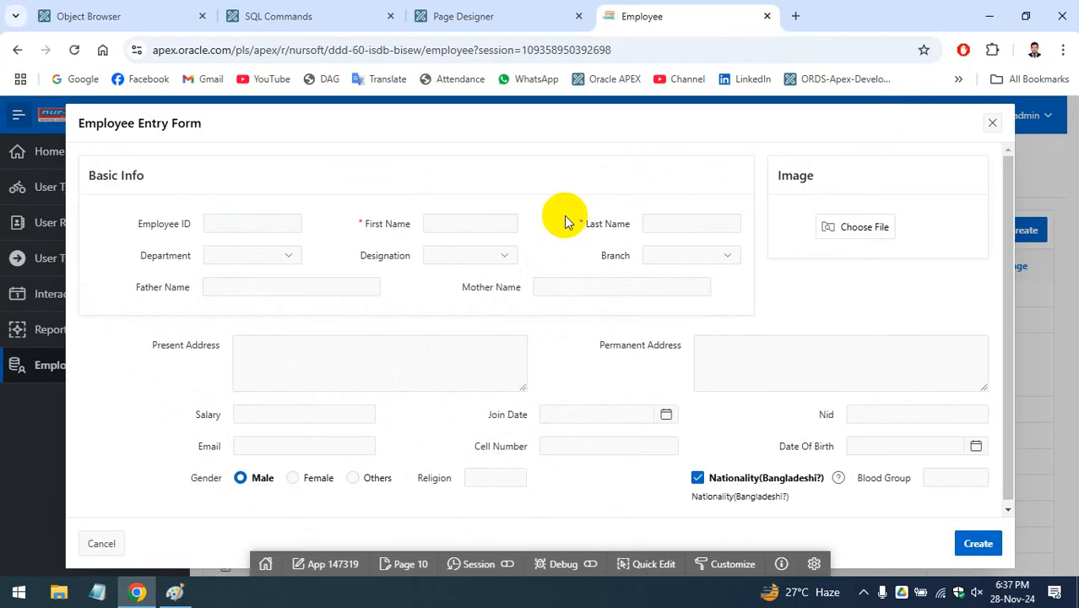
pyautogui.click(505, 264)
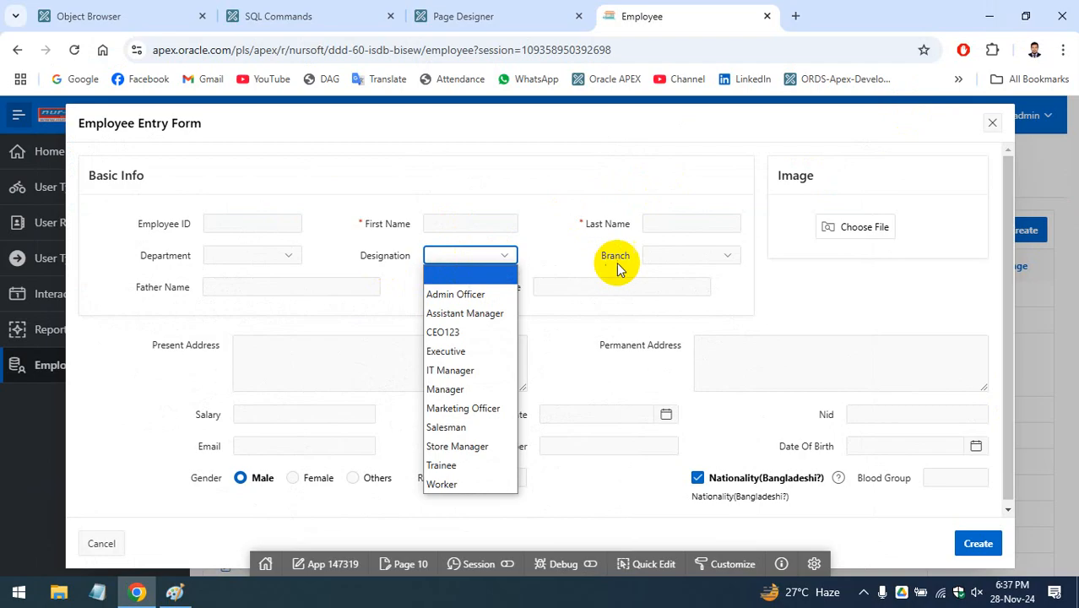
pyautogui.click(686, 258)
pyautogui.click(394, 187)
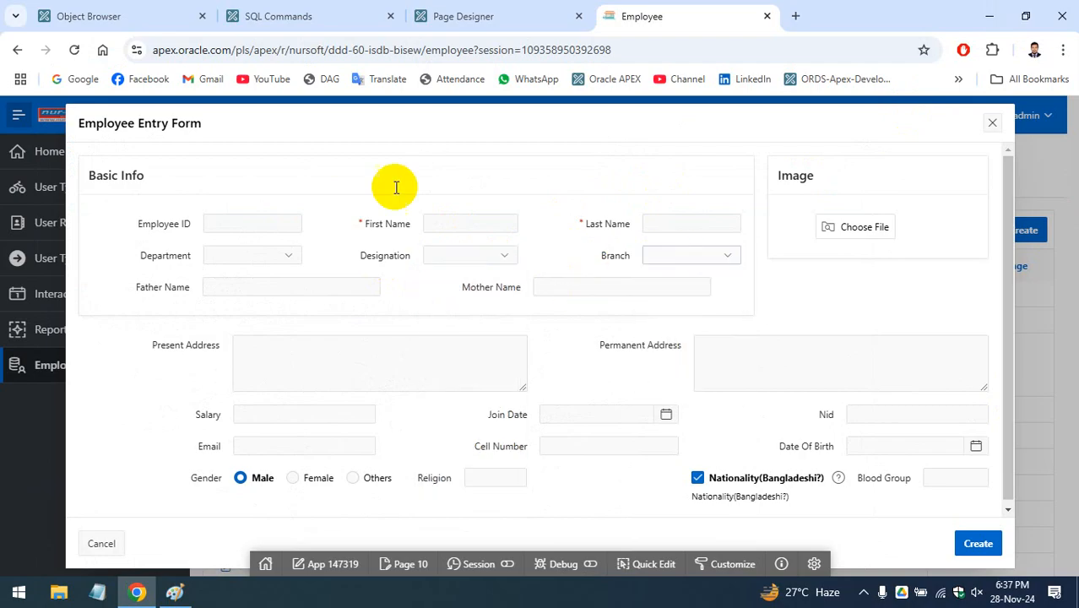
# Display the DESIGNATION table's data in Object Browser and examine its ID and name columns
pyautogui.click(158, 8)
pyautogui.scroll(5, 87, 422)
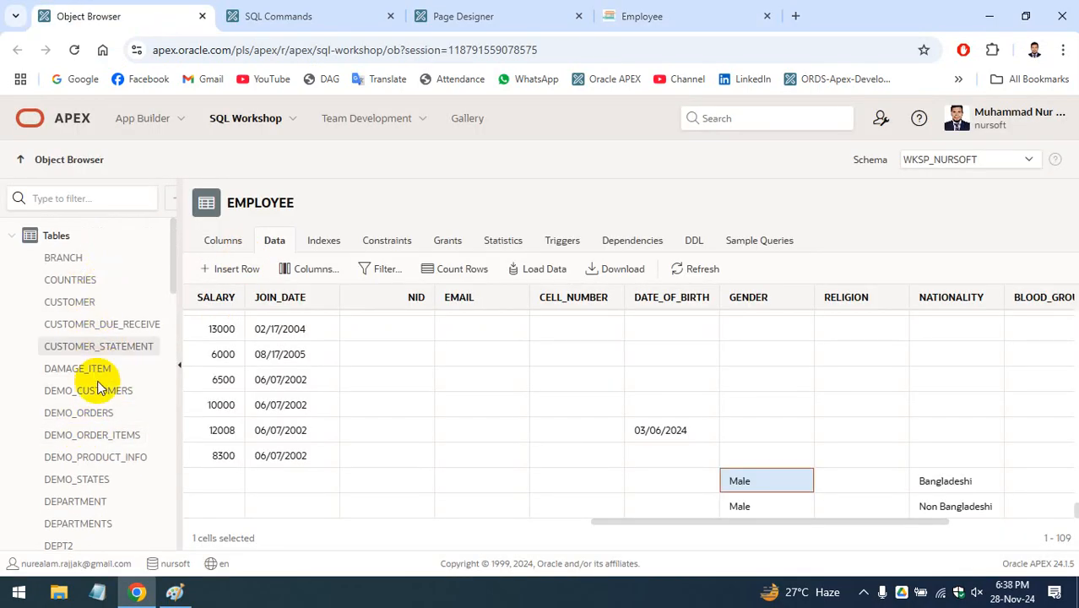
pyautogui.scroll(-4, 93, 409)
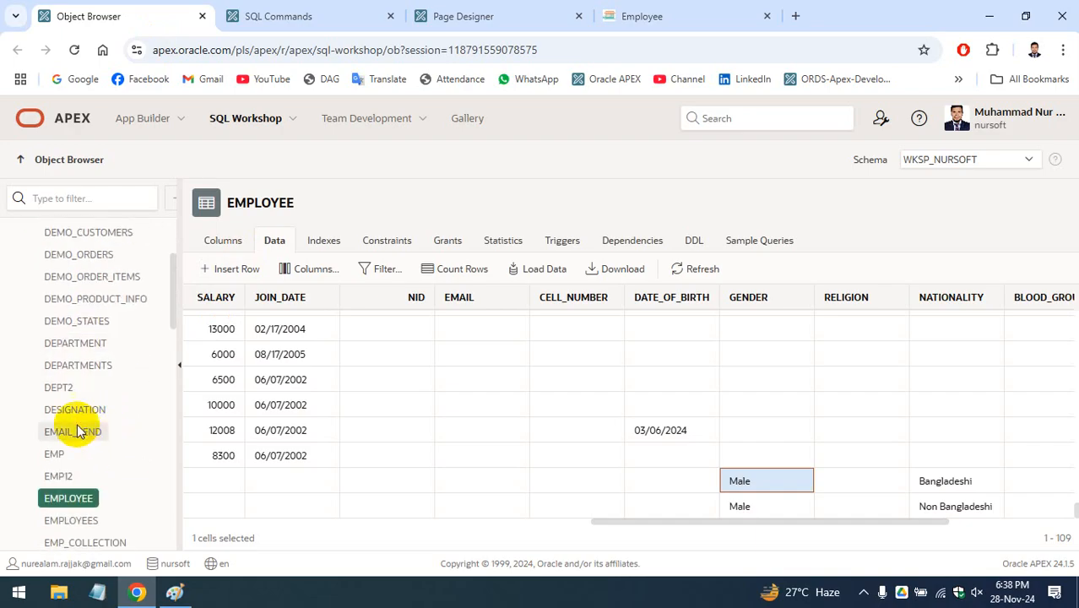
pyautogui.click(93, 411)
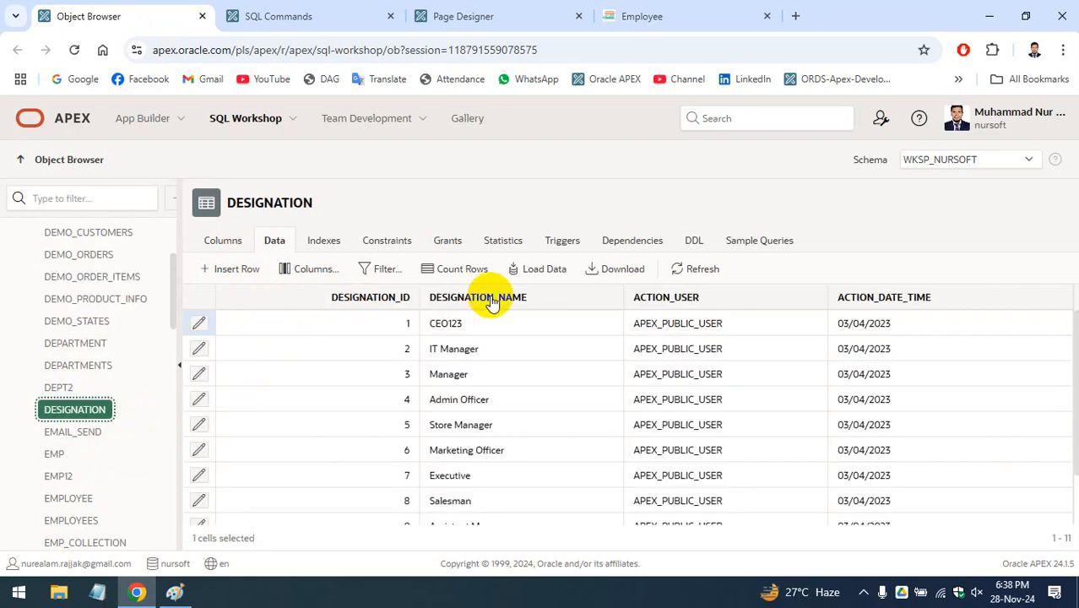
pyautogui.moveTo(369, 307)
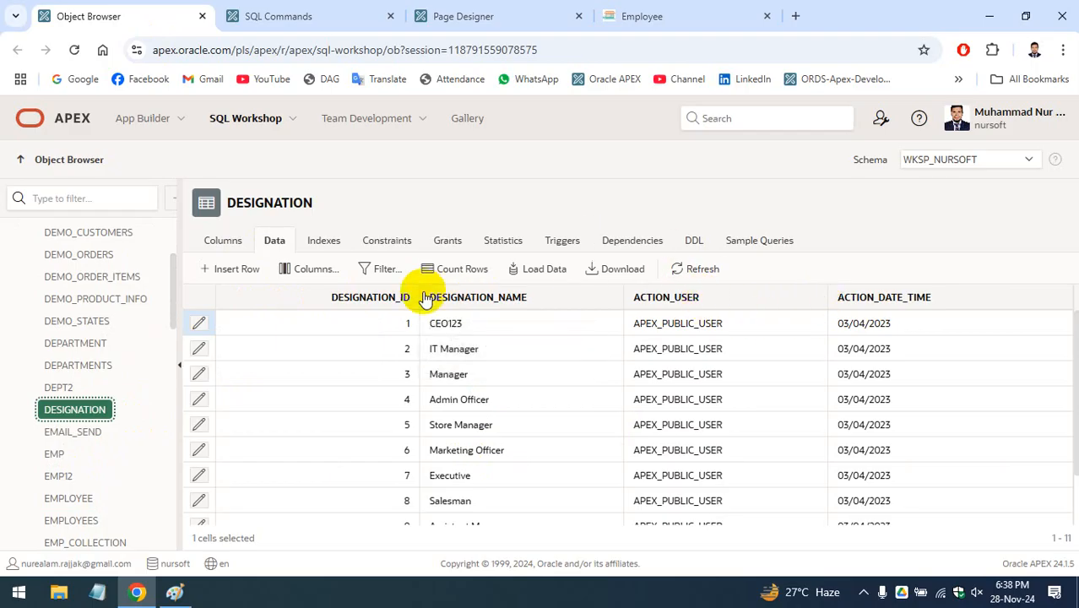
pyautogui.moveTo(424, 298)
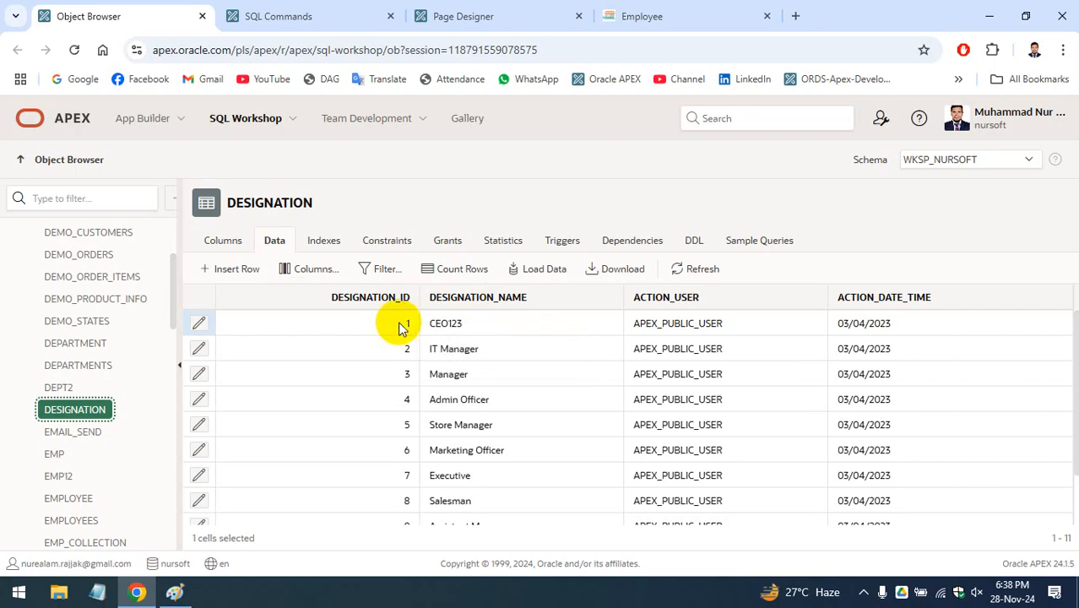
# Recheck the Designation and Branch lists on the employee entry form, and close the Employee page
pyautogui.click(494, 7)
pyautogui.click(686, 9)
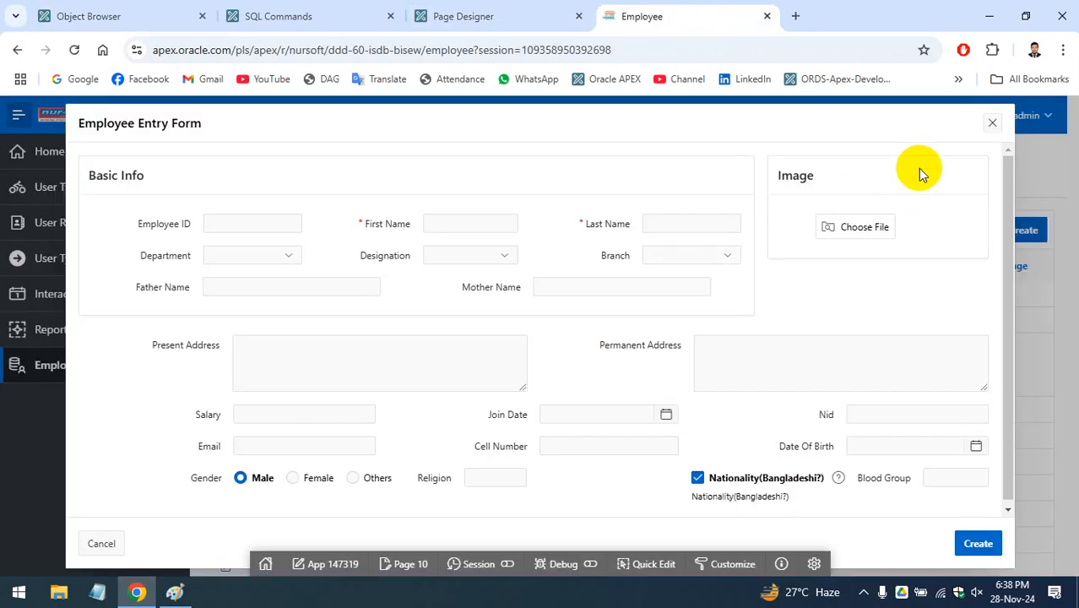
pyautogui.click(494, 254)
pyautogui.click(703, 257)
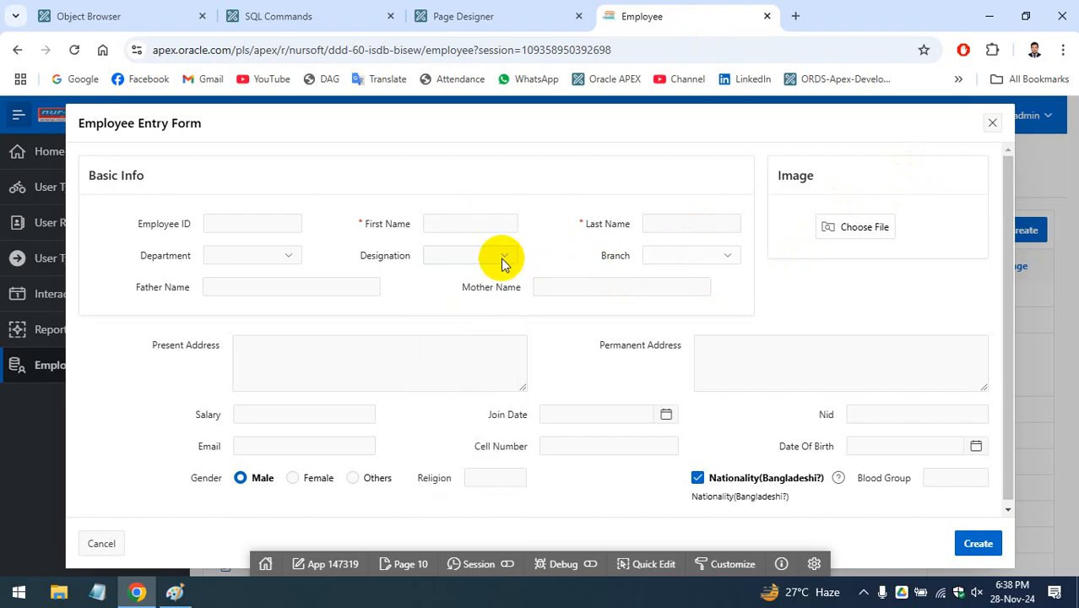
pyautogui.click(498, 256)
pyautogui.click(738, 253)
pyautogui.click(561, 256)
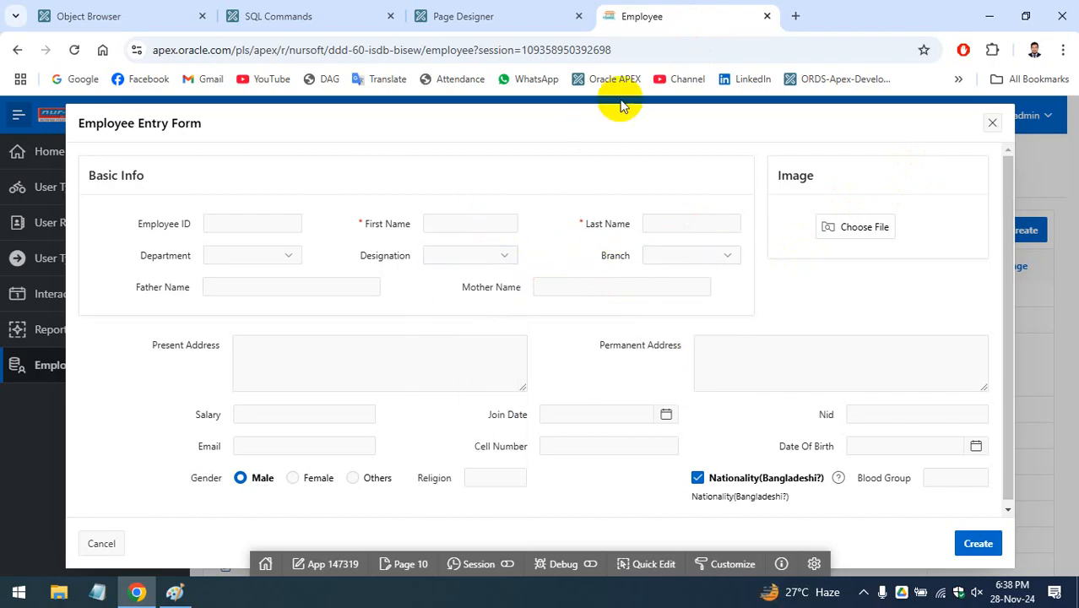
pyautogui.click(763, 17)
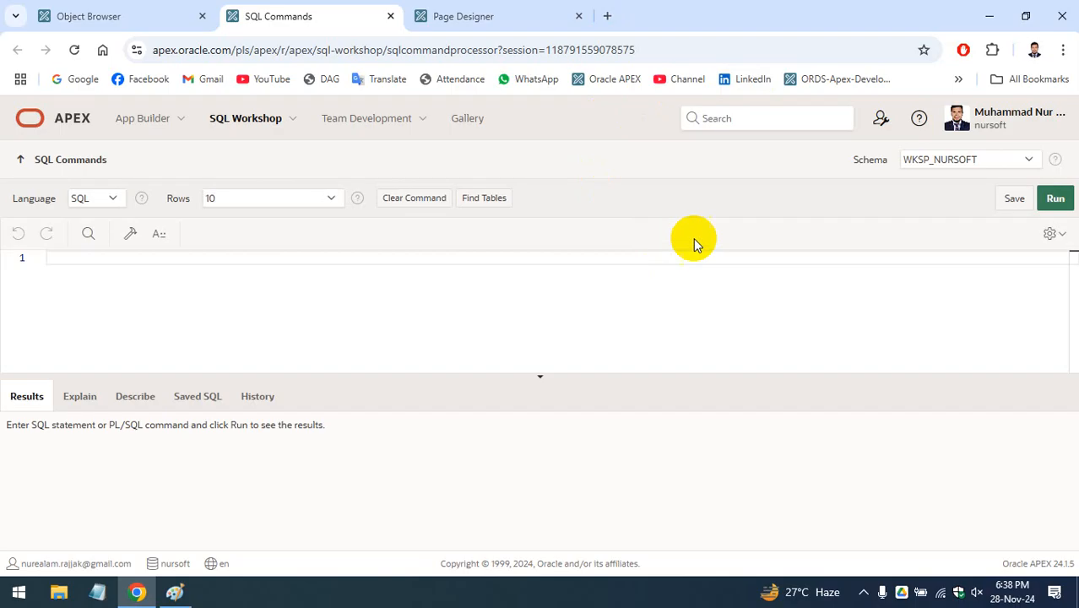
# Return to Page Designer and examine the select list type and List of Values settings of P10_DEPARTMENT_ID
pyautogui.click(498, 15)
pyautogui.scroll(10, 207, 337)
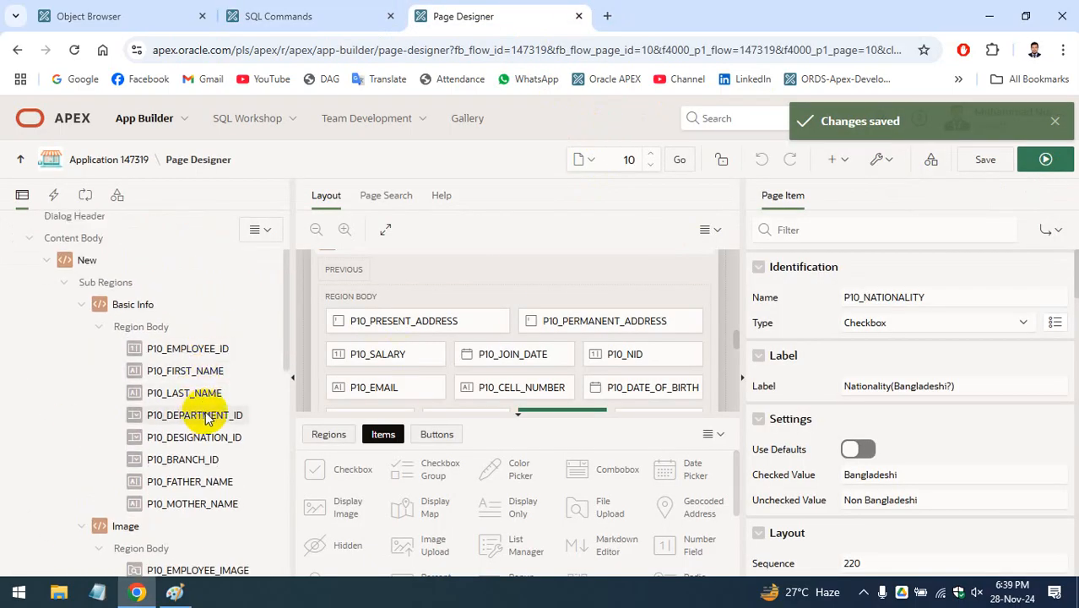
pyautogui.click(203, 413)
pyautogui.click(889, 323)
pyautogui.click(892, 323)
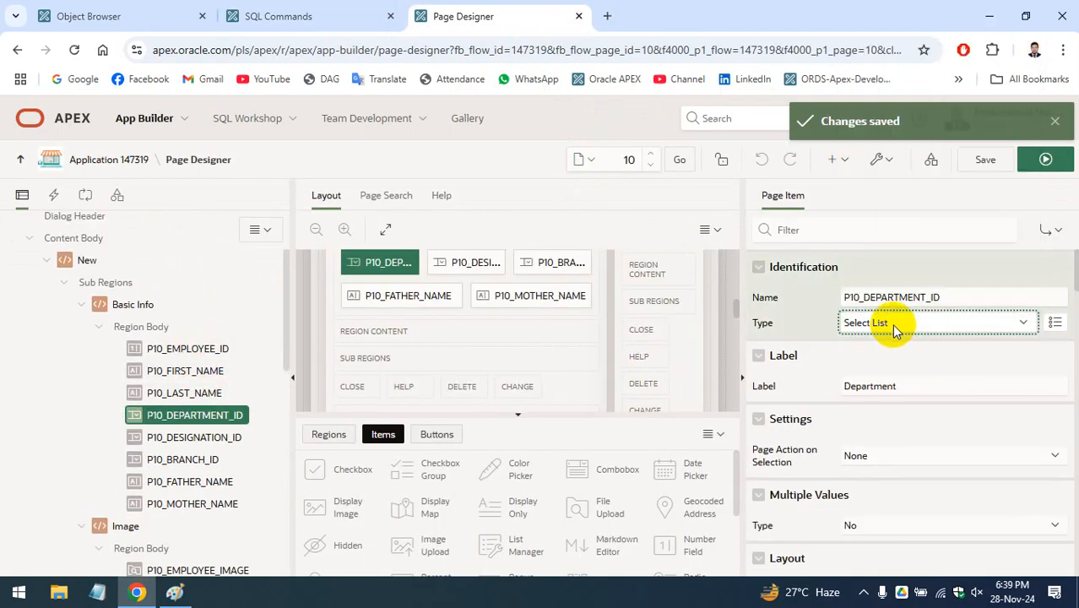
pyautogui.scroll(-3, 895, 329)
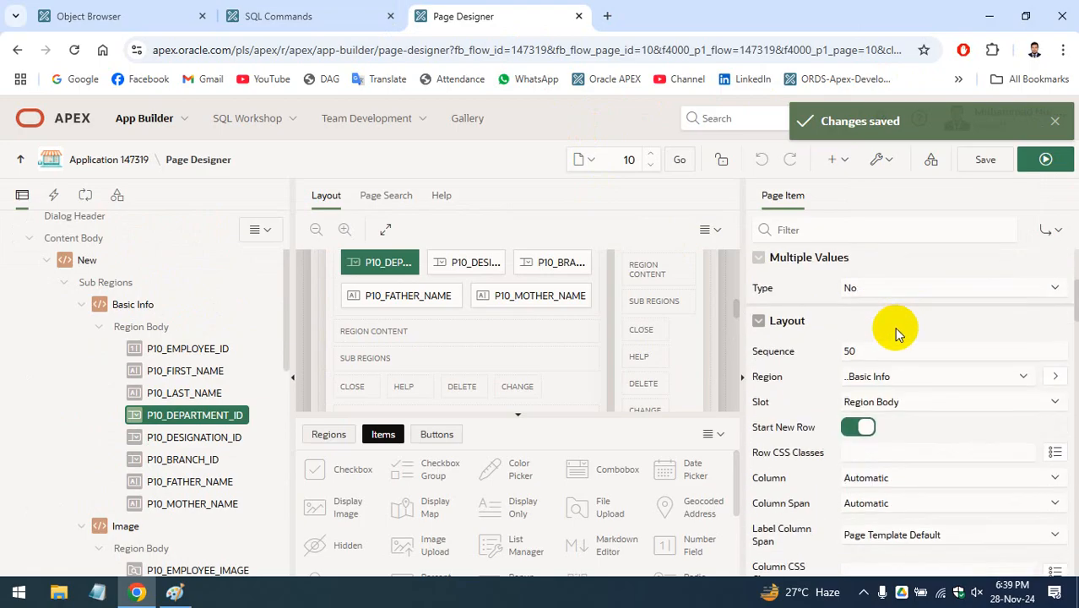
pyautogui.scroll(-6, 897, 332)
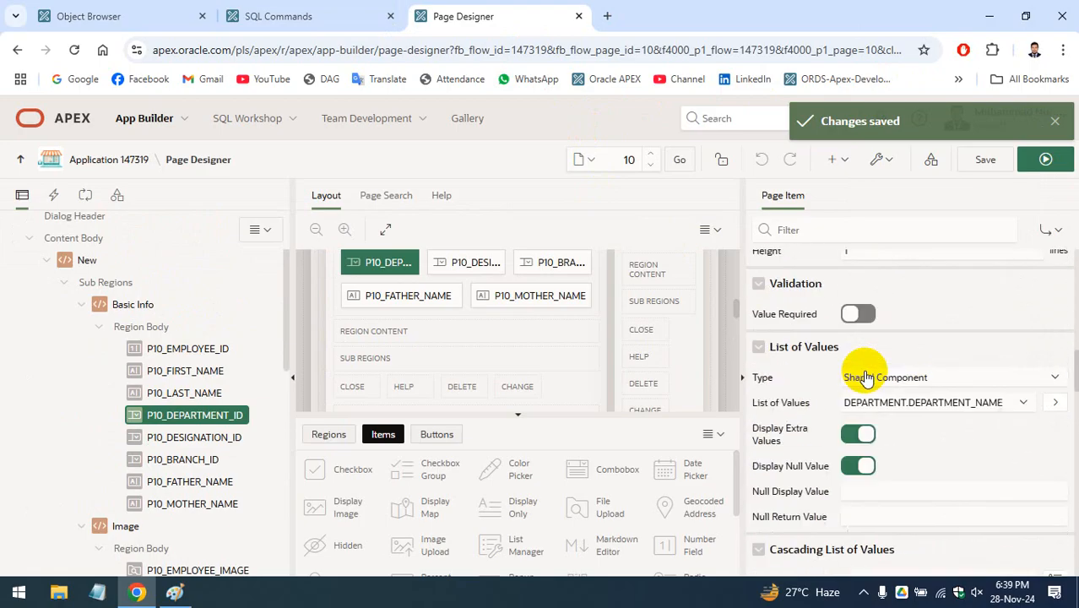
pyautogui.scroll(-2, 865, 377)
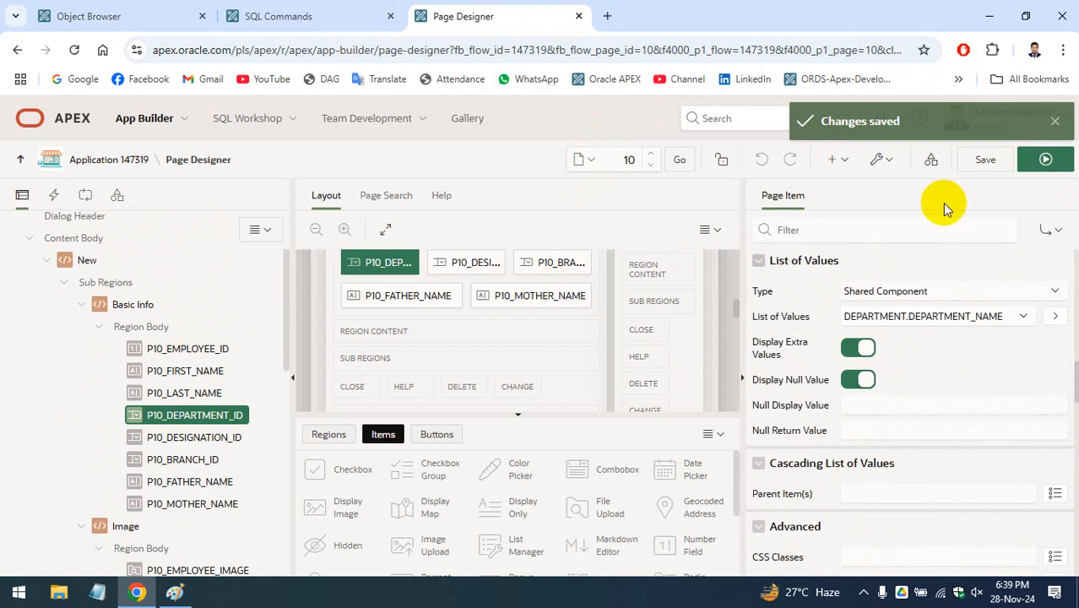
# Open the application's Lists of Values under Shared Components and look over the defined lists
pyautogui.rightClick(930, 161)
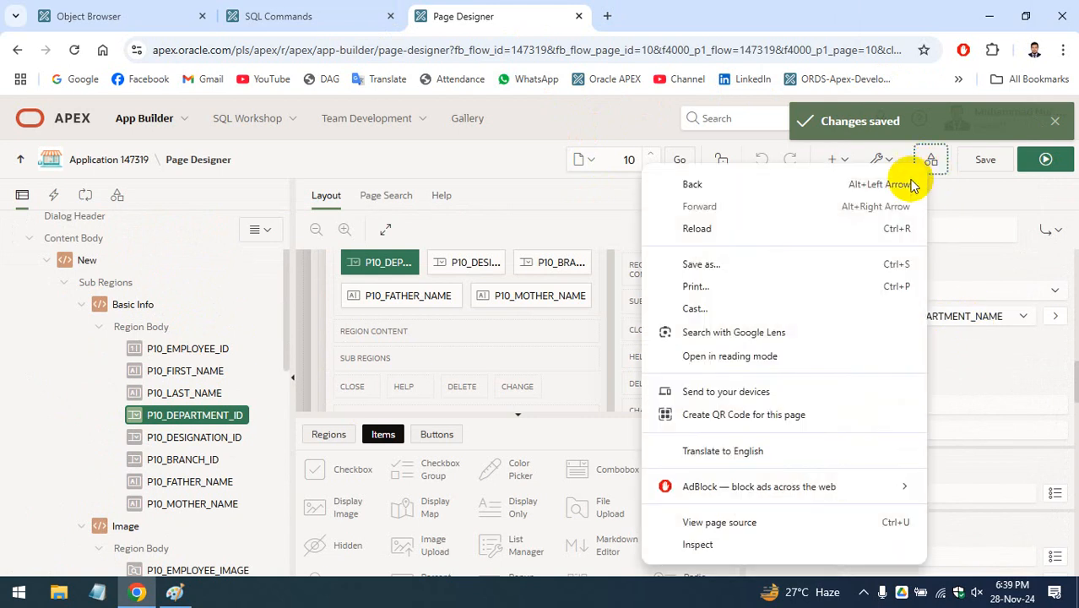
pyautogui.click(395, 188)
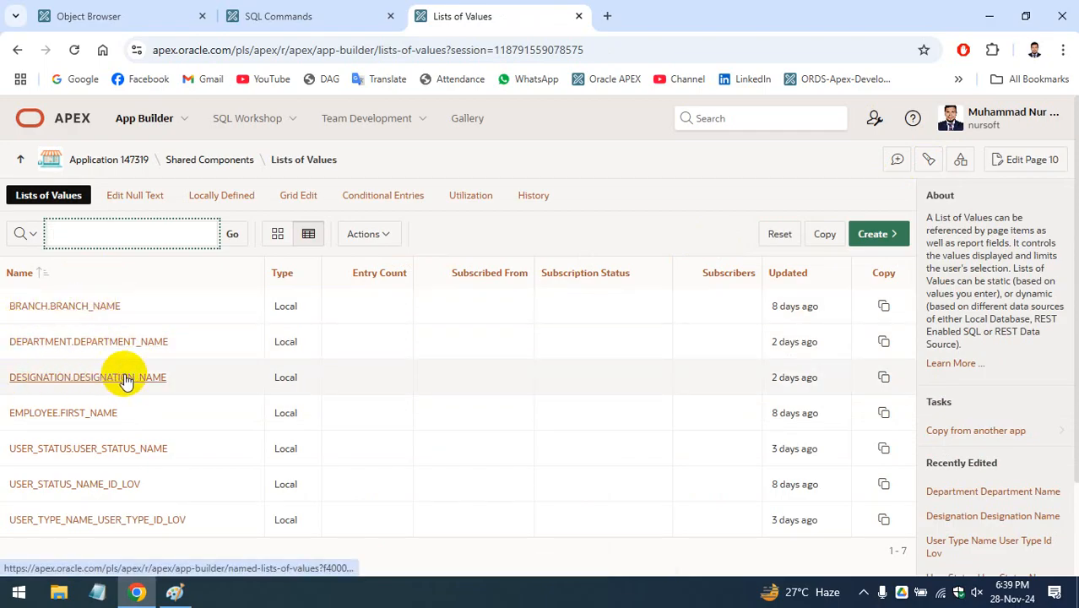
pyautogui.scroll(-1, 126, 378)
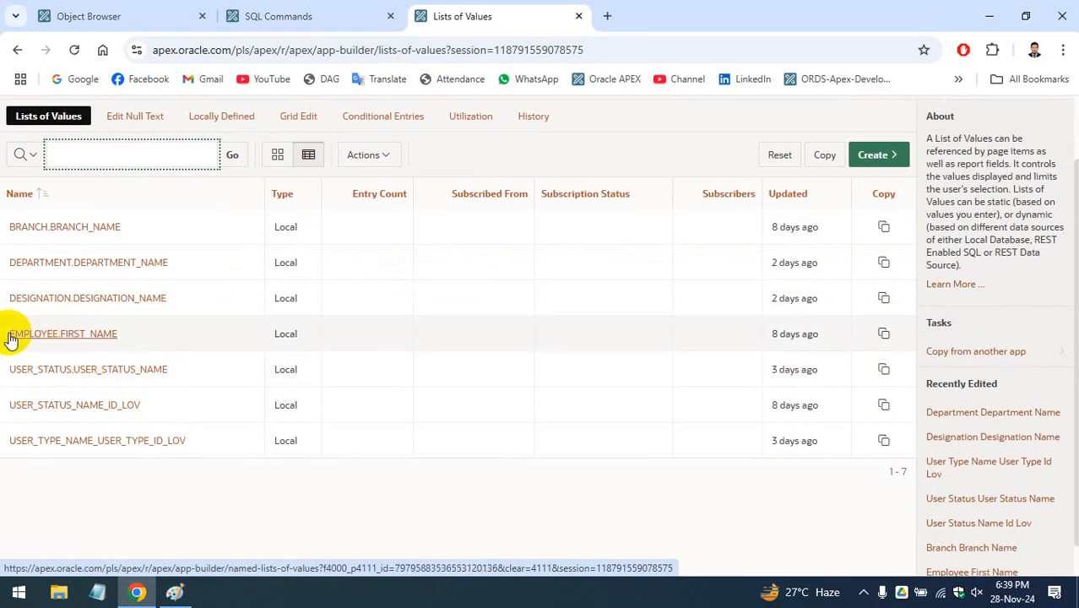
# Examine the EMPLOYEE.FIRST_NAME list of values with Table as source type, including its column mapping, and leave it without saving
pyautogui.click(88, 338)
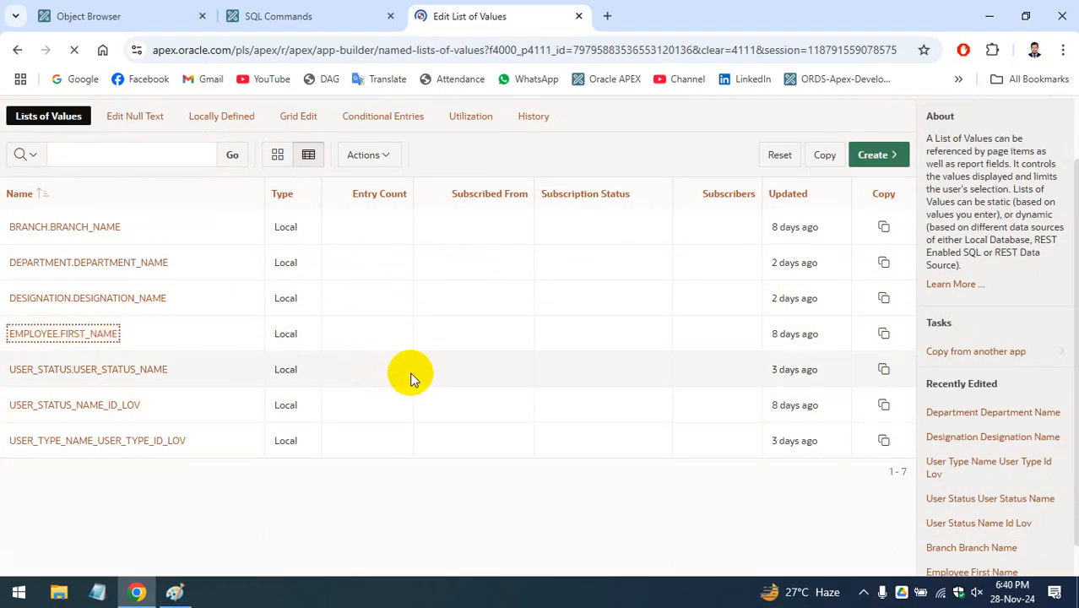
pyautogui.scroll(-2, 386, 394)
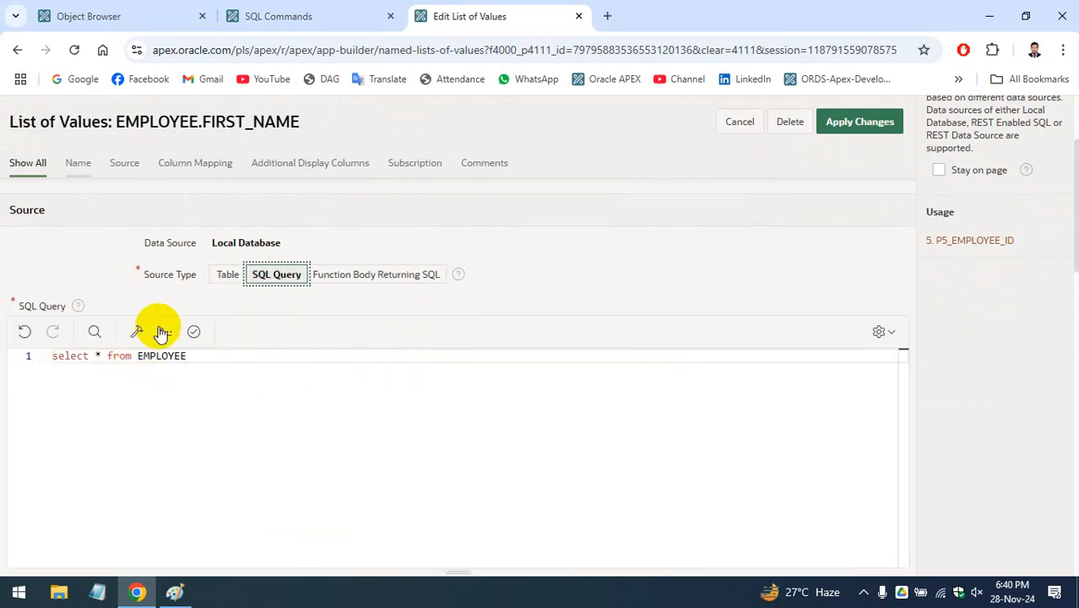
pyautogui.click(224, 275)
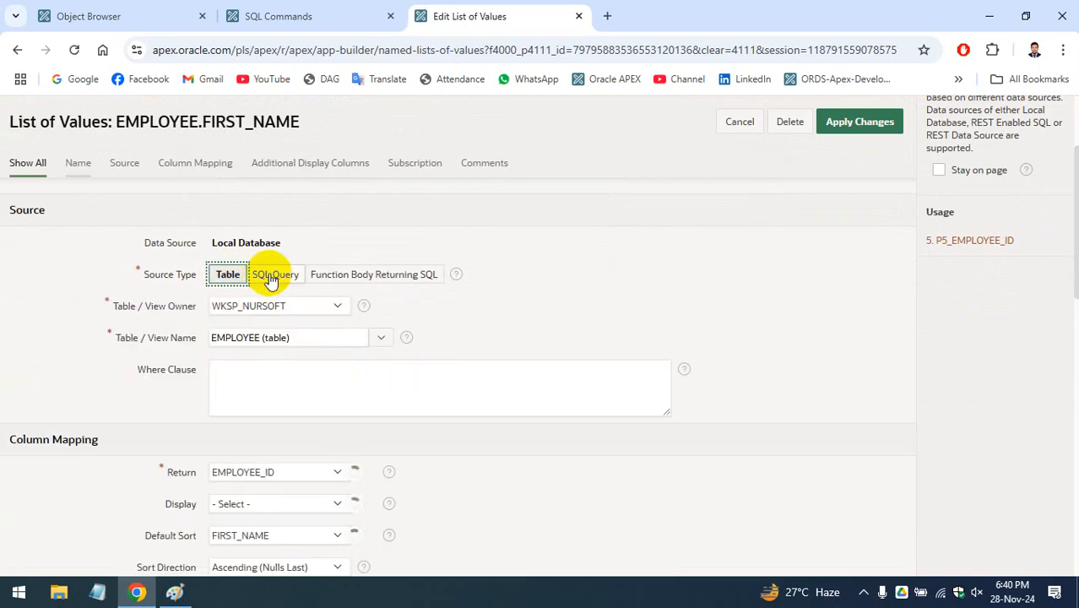
pyautogui.scroll(-2, 346, 329)
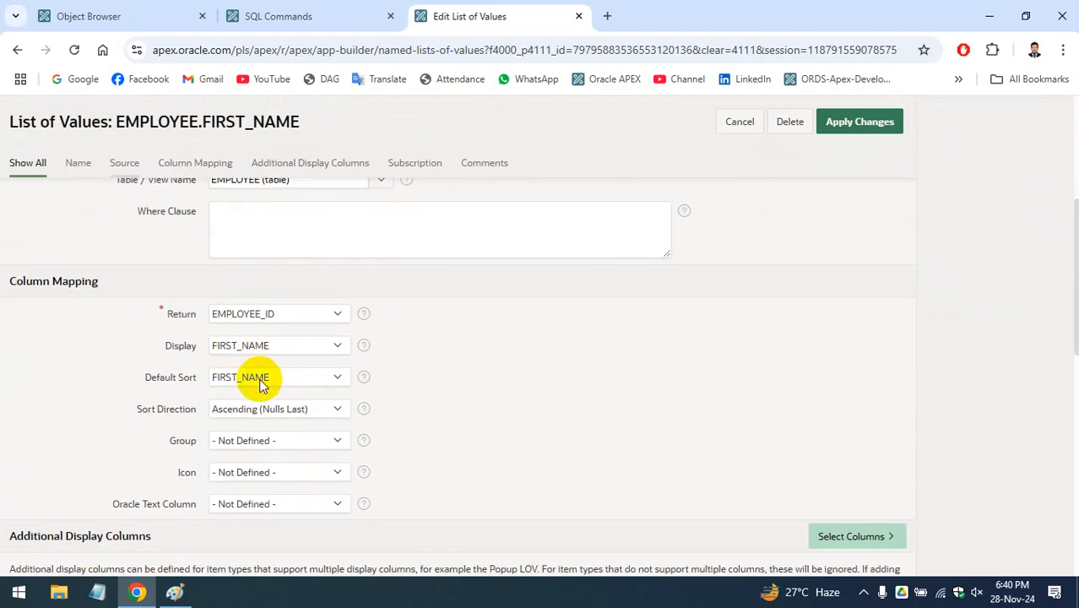
pyautogui.scroll(-2, 283, 348)
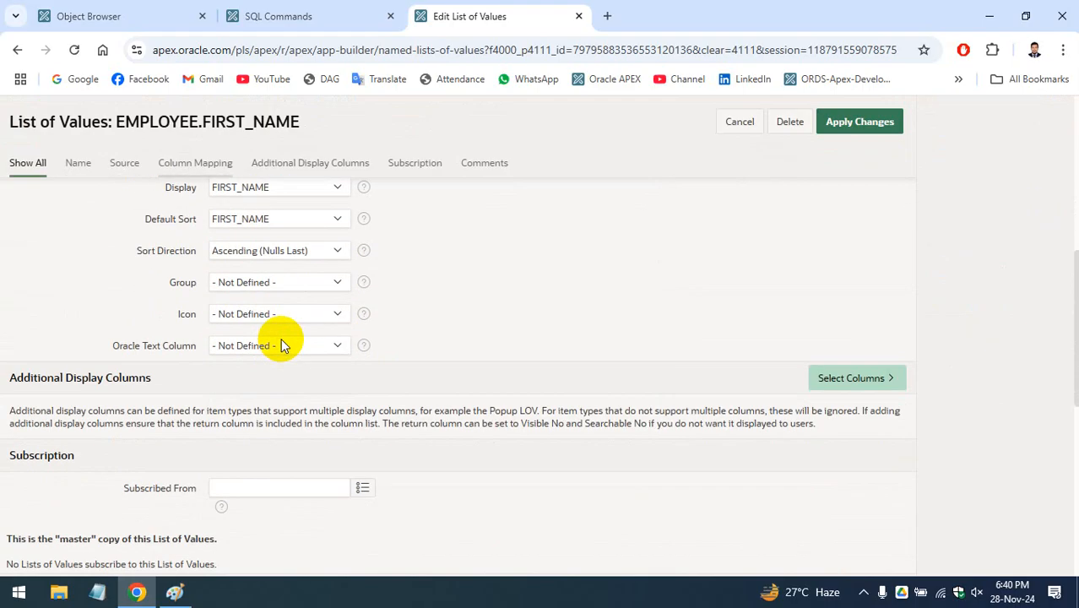
pyautogui.scroll(2, 283, 346)
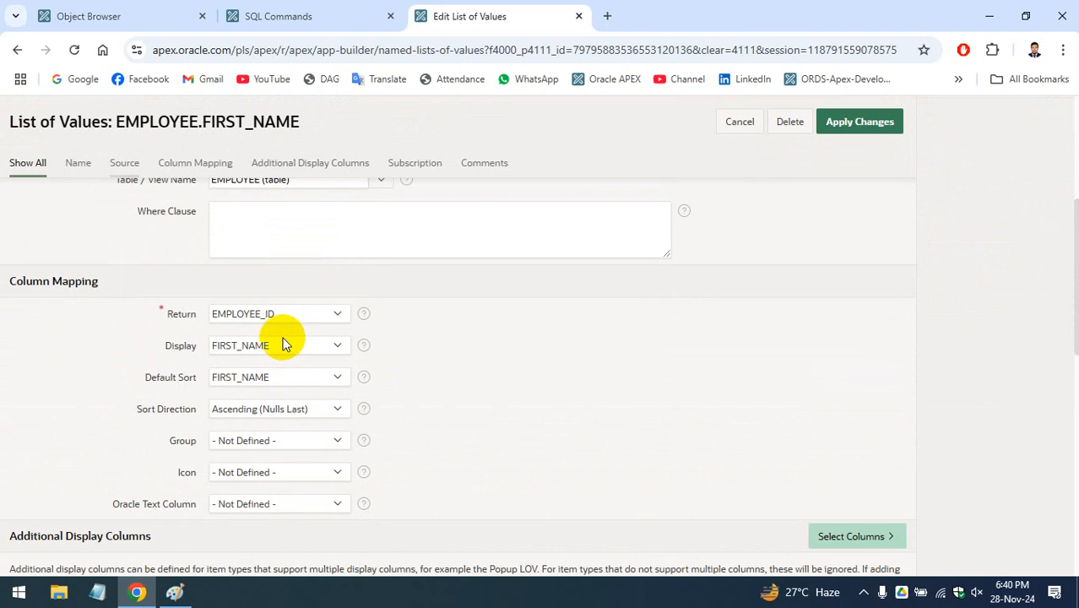
pyautogui.scroll(2, 283, 345)
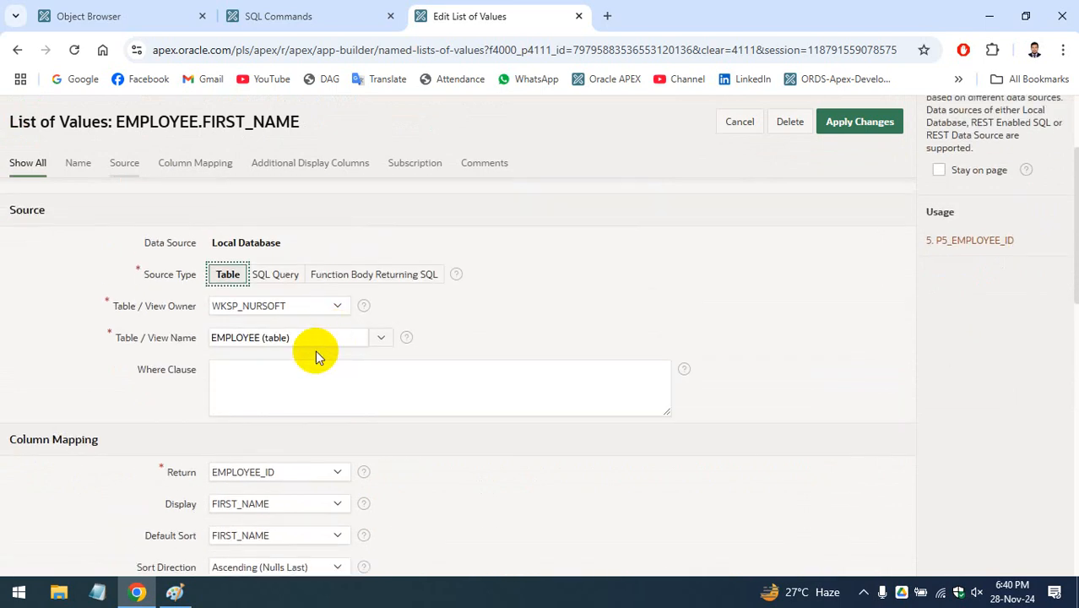
pyautogui.click(17, 50)
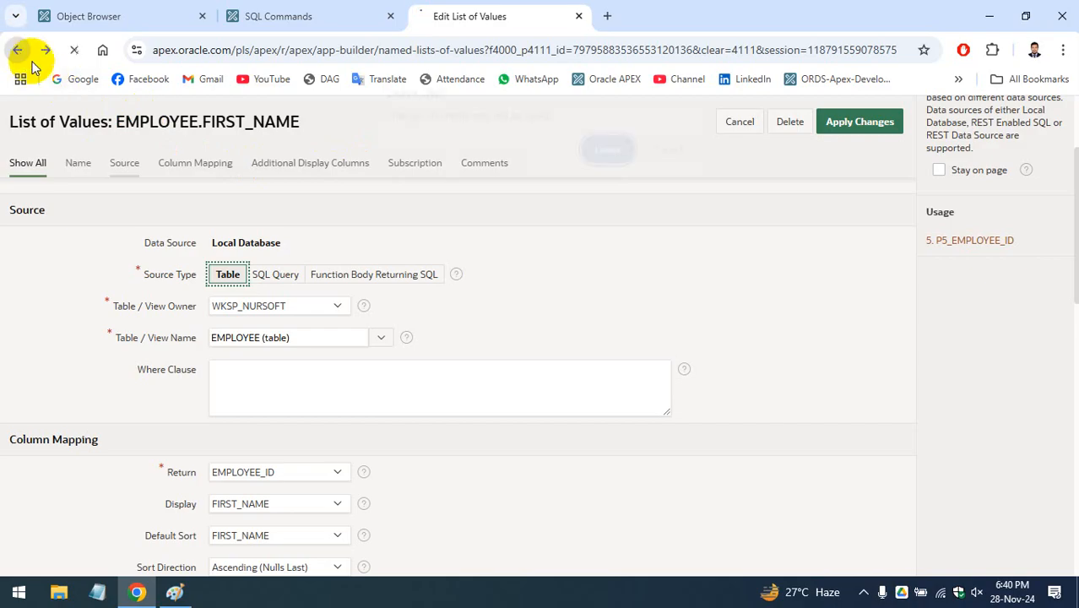
pyautogui.click(611, 151)
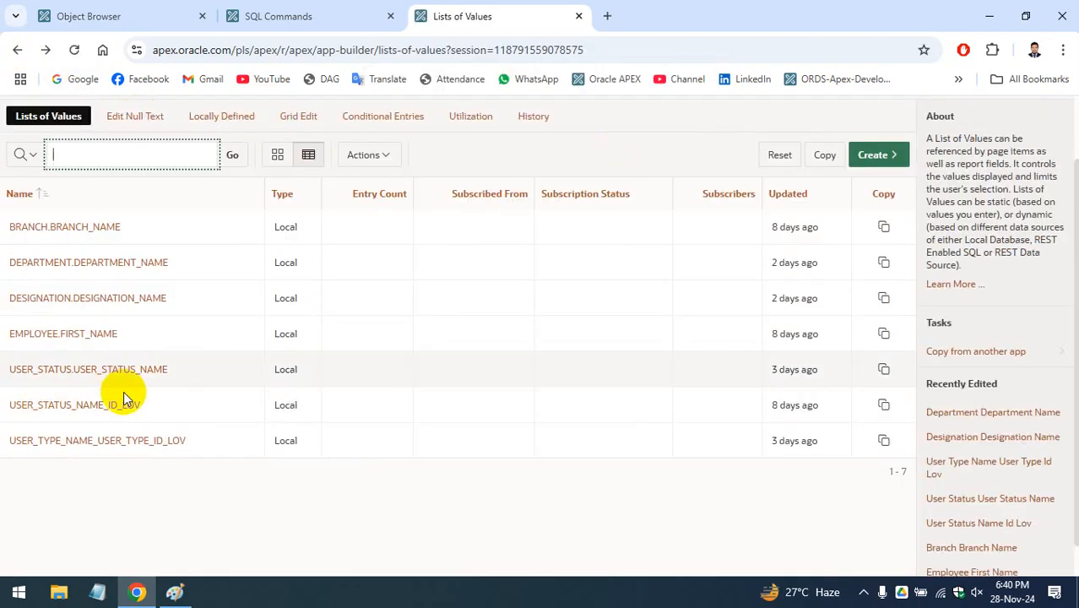
# Examine the SQL query behind the USER_STATUS_NAME_ID_LOV list of values and cancel out of it
pyautogui.click(71, 410)
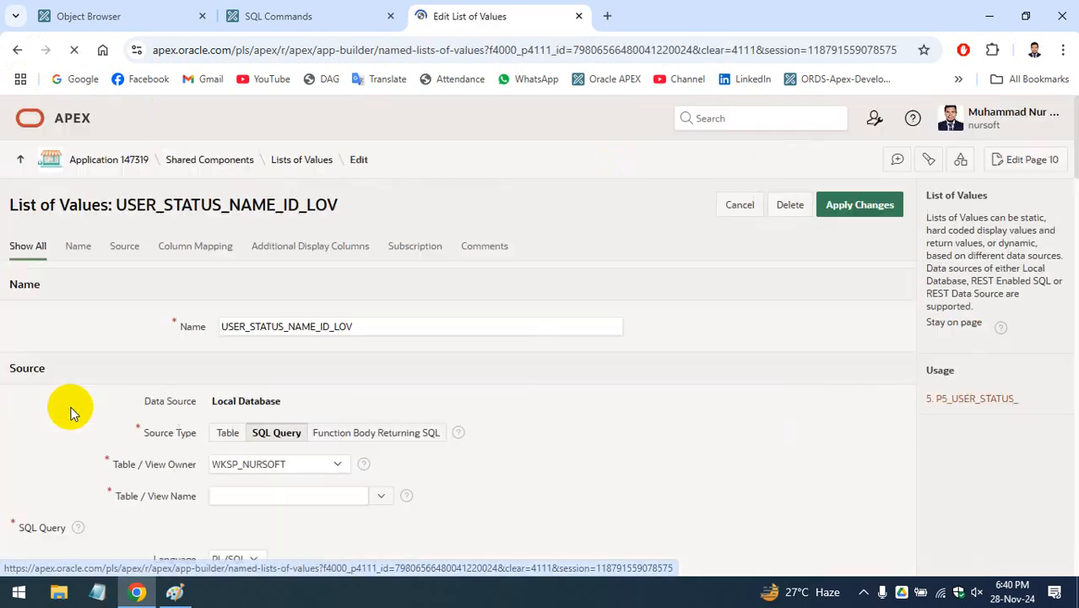
pyautogui.scroll(-2, 257, 364)
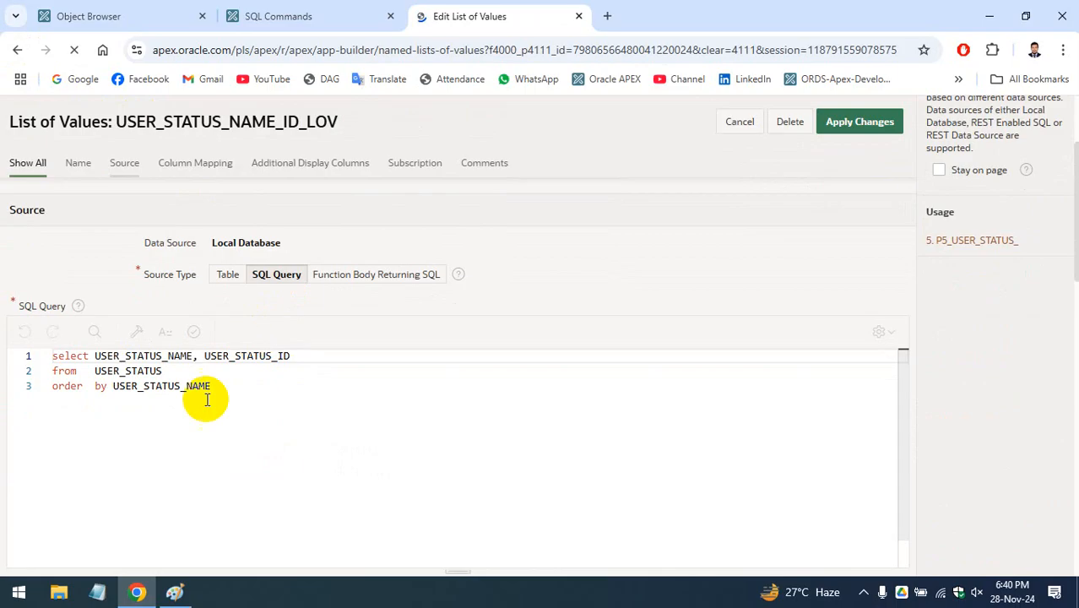
pyautogui.click(736, 122)
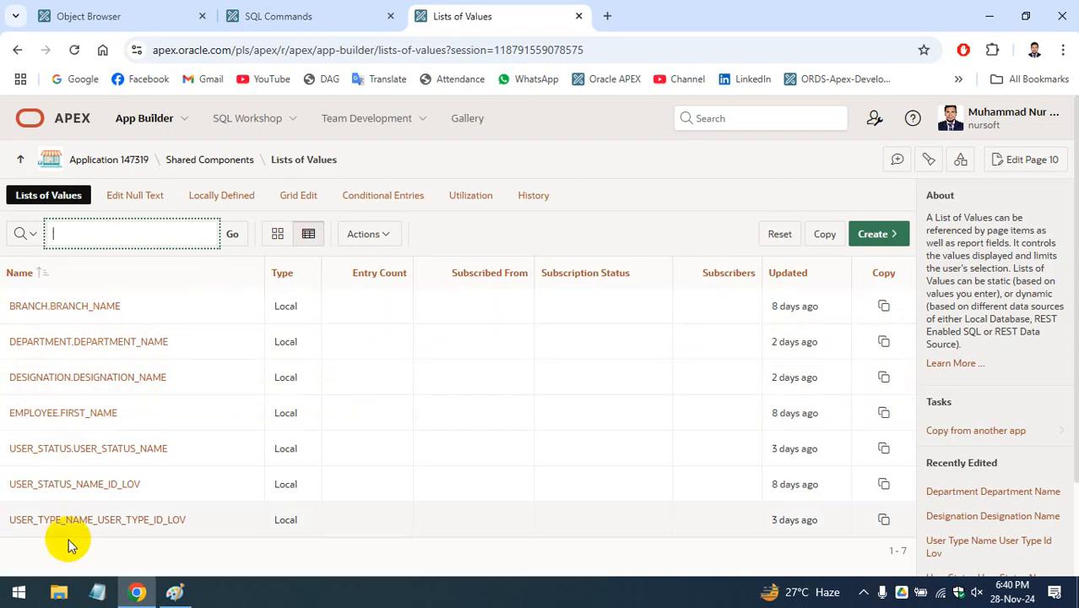
# Look over the defined lists of values, return to page 10 in Page Designer and review its page items
pyautogui.scroll(-2, 42, 375)
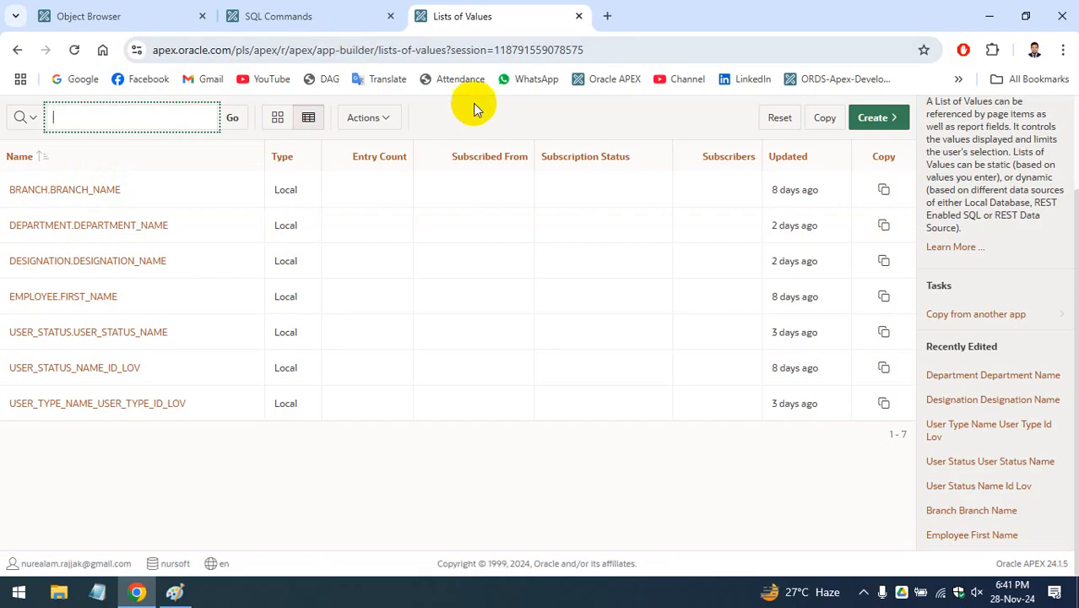
pyautogui.scroll(1, 392, 417)
pyautogui.scroll(1, 392, 417)
pyautogui.click(1029, 161)
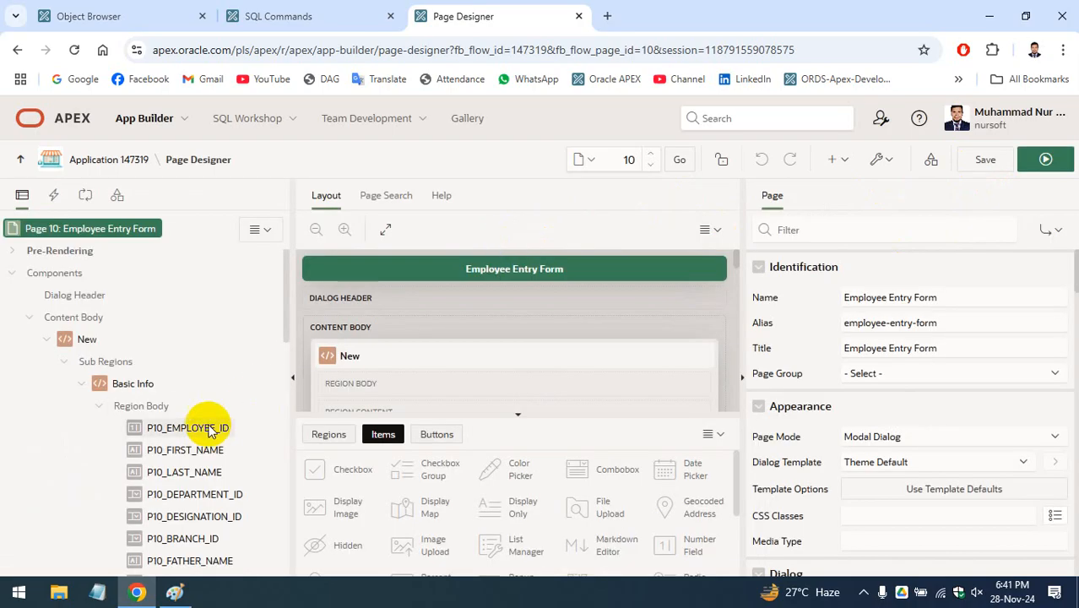
pyautogui.scroll(-3, 209, 393)
pyautogui.scroll(-3, 209, 388)
pyautogui.scroll(4, 212, 385)
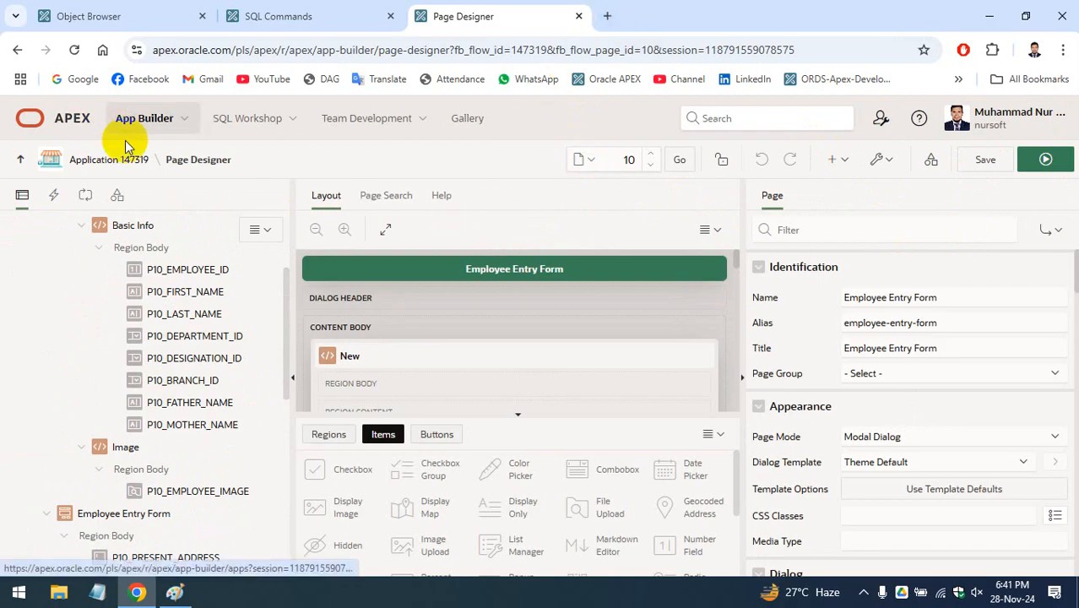
# Try to run page 10 directly, and look up the Employee page's number in the Page Finder
pyautogui.rightClick(124, 166)
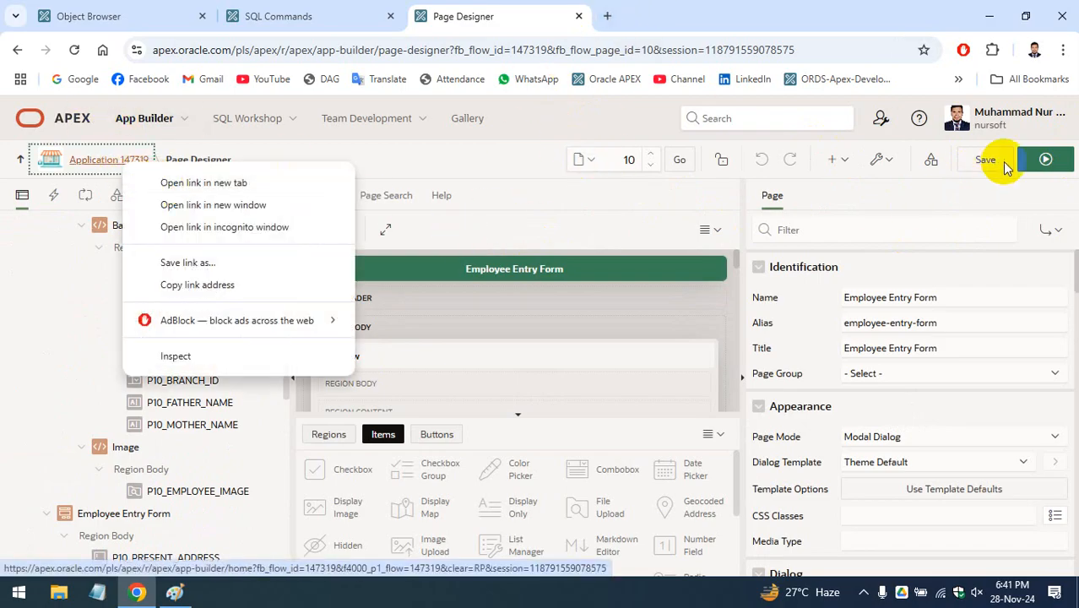
pyautogui.click(1045, 159)
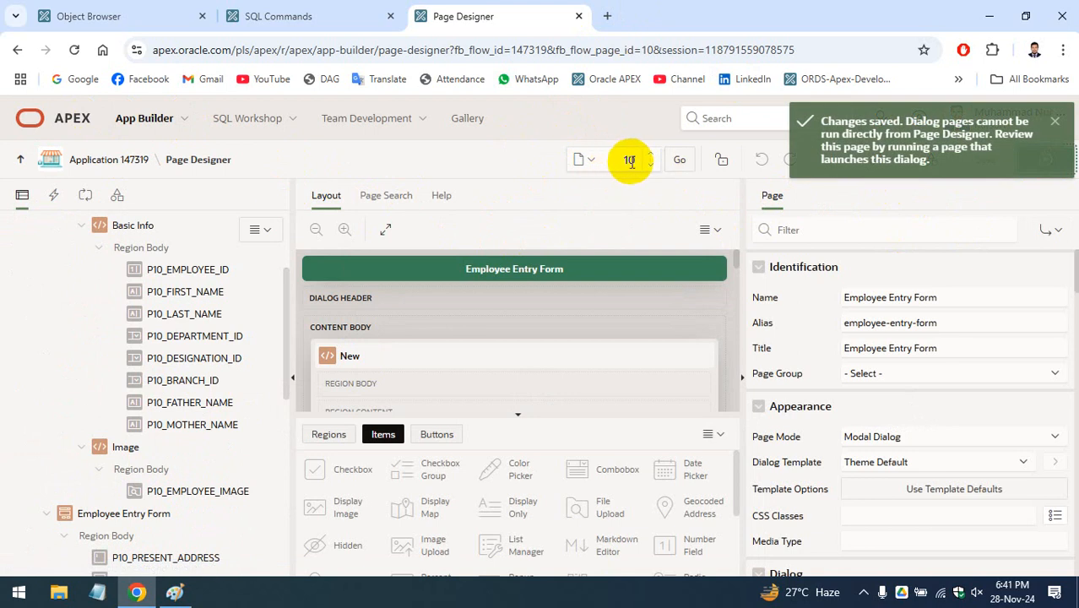
pyautogui.moveTo(621, 159); pyautogui.dragTo(643, 160)
pyautogui.click(584, 159)
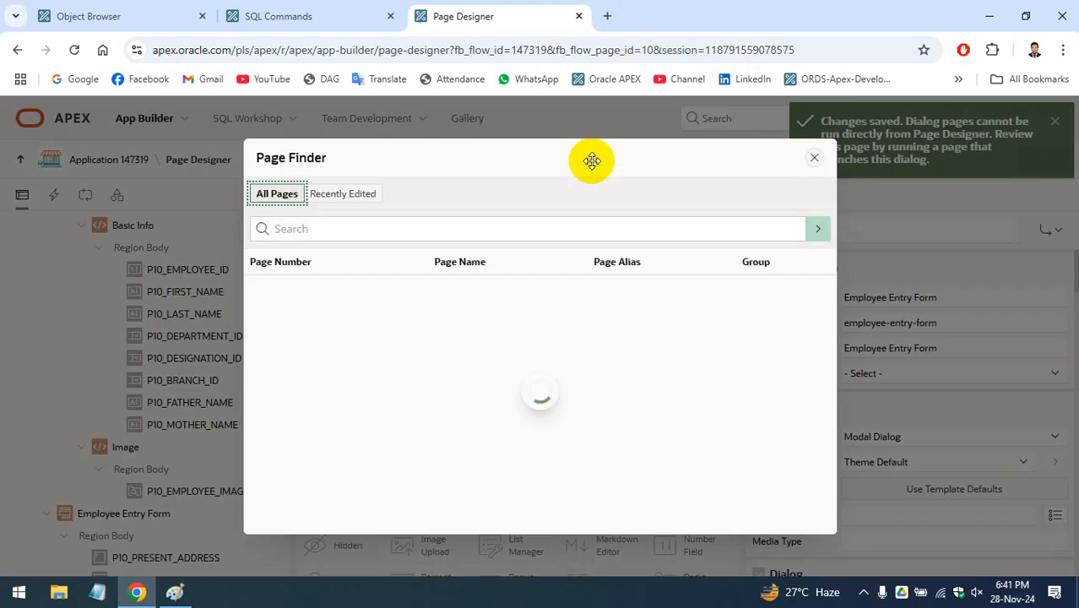
pyautogui.scroll(-2, 433, 359)
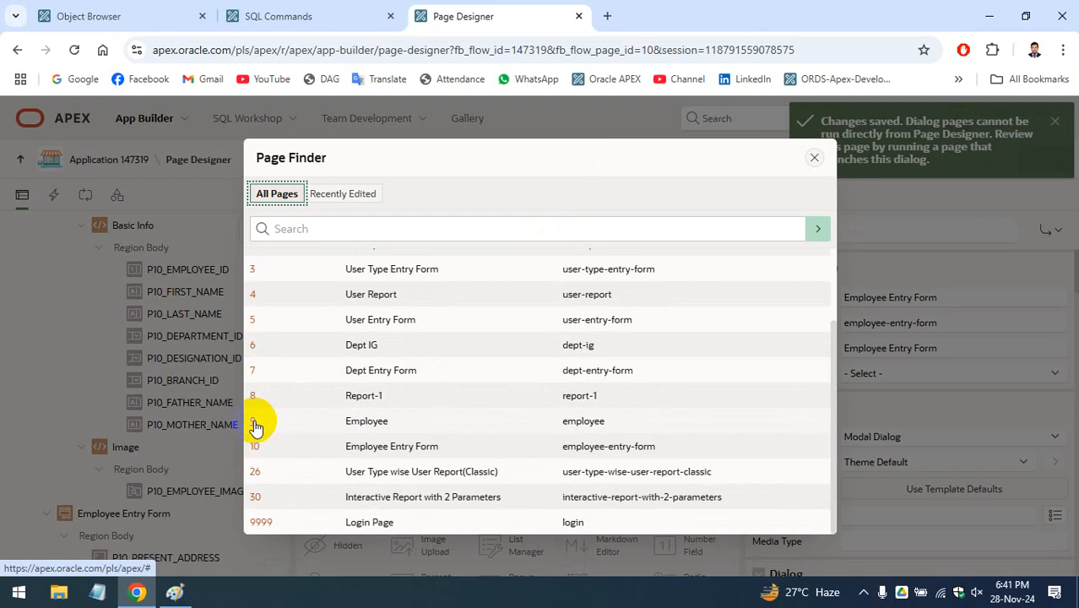
pyautogui.click(814, 158)
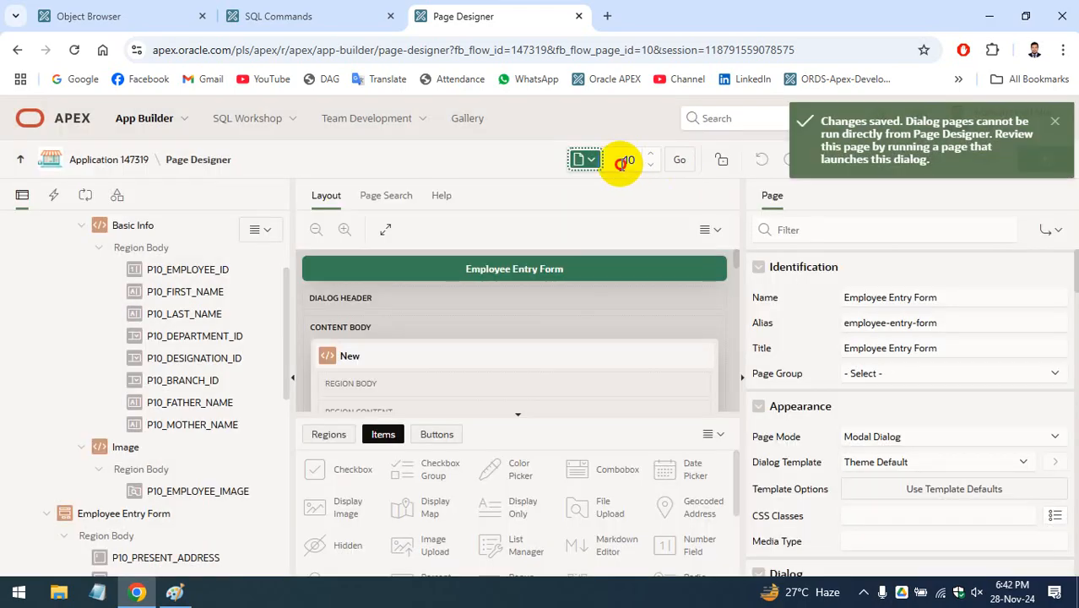
# Load page 9 in Page Designer, run the Employee page and expand its navigation menu
pyautogui.doubleClick(625, 161)
pyautogui.write('9')
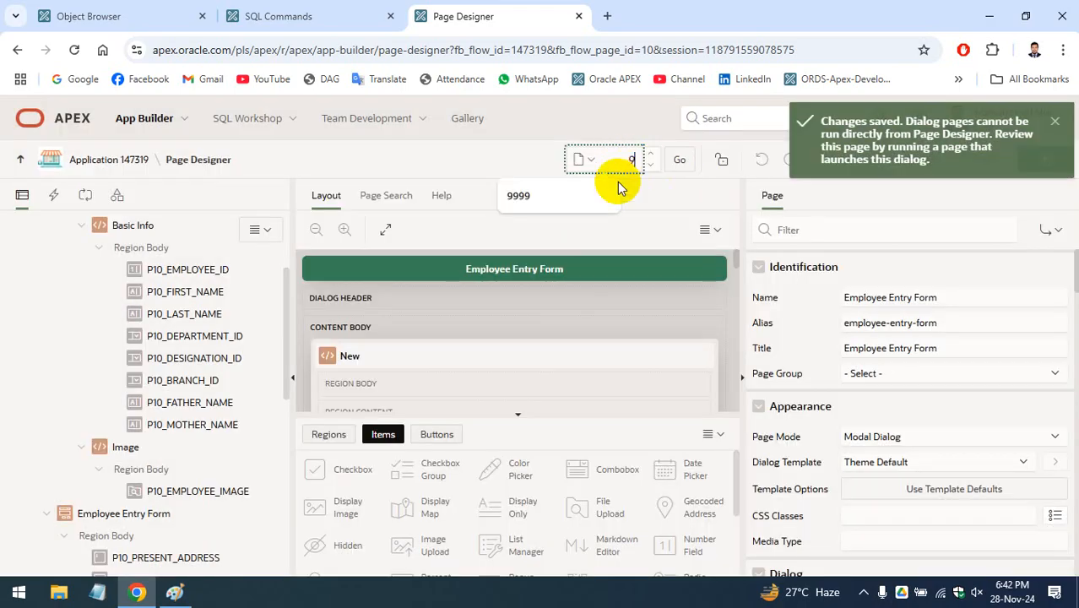
pyautogui.press('Return')
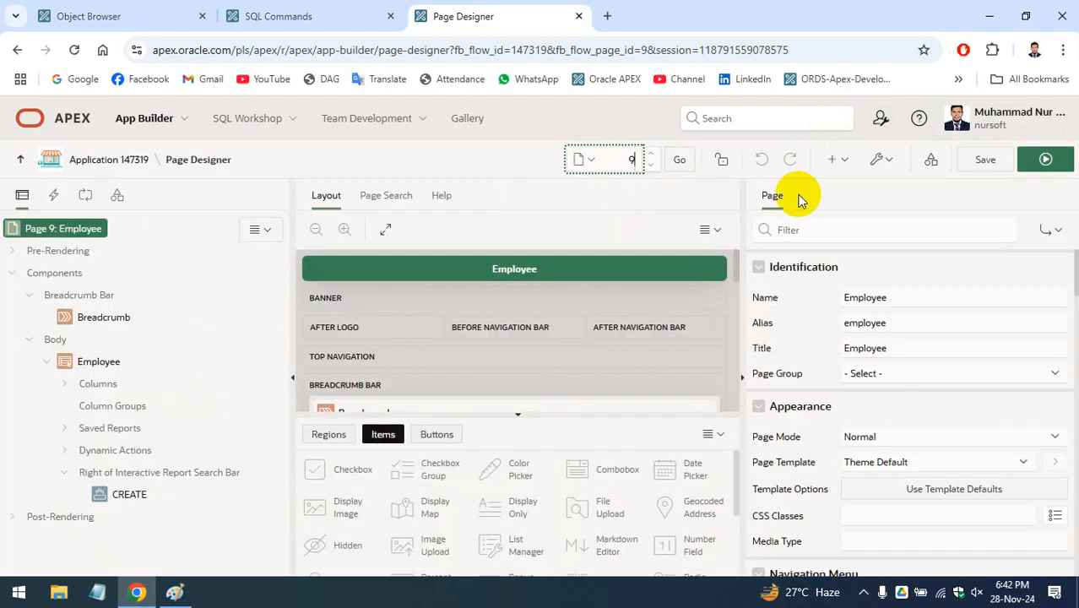
pyautogui.click(1040, 161)
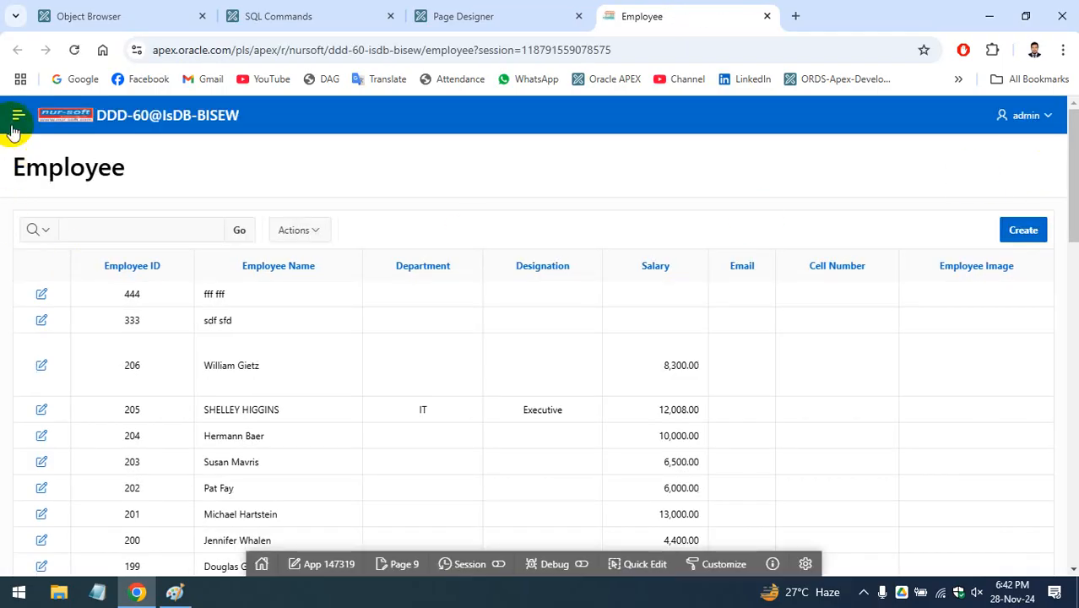
pyautogui.click(18, 115)
# Go back to Page Designer and load page 10
pyautogui.click(518, 13)
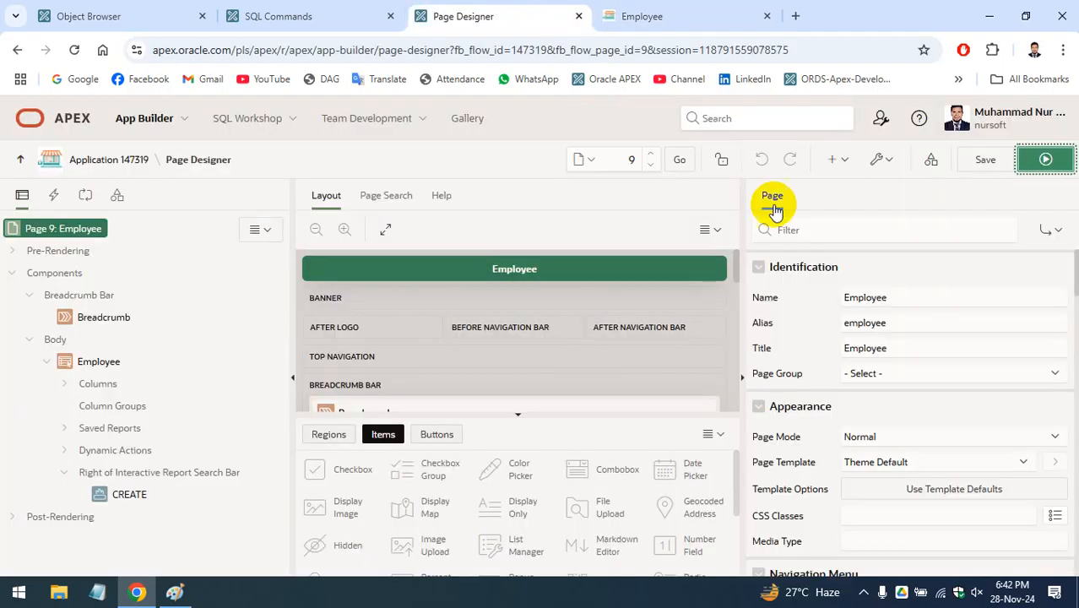
pyautogui.click(635, 161)
pyautogui.write('10')
pyautogui.press('Return')
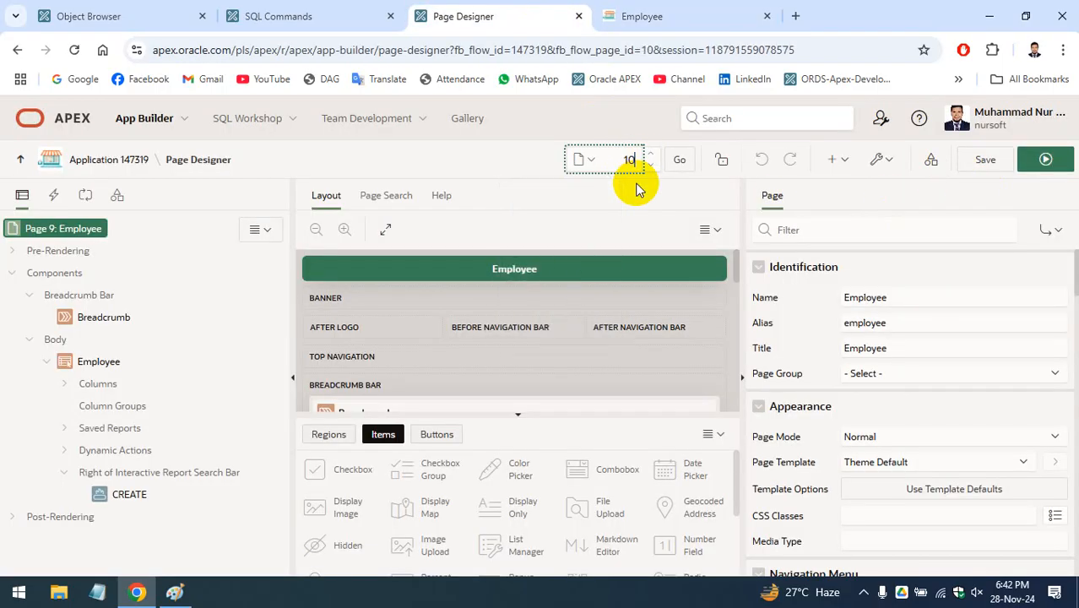
# Return to the running Employee page and open a blank Employee Entry Form
pyautogui.click(665, 13)
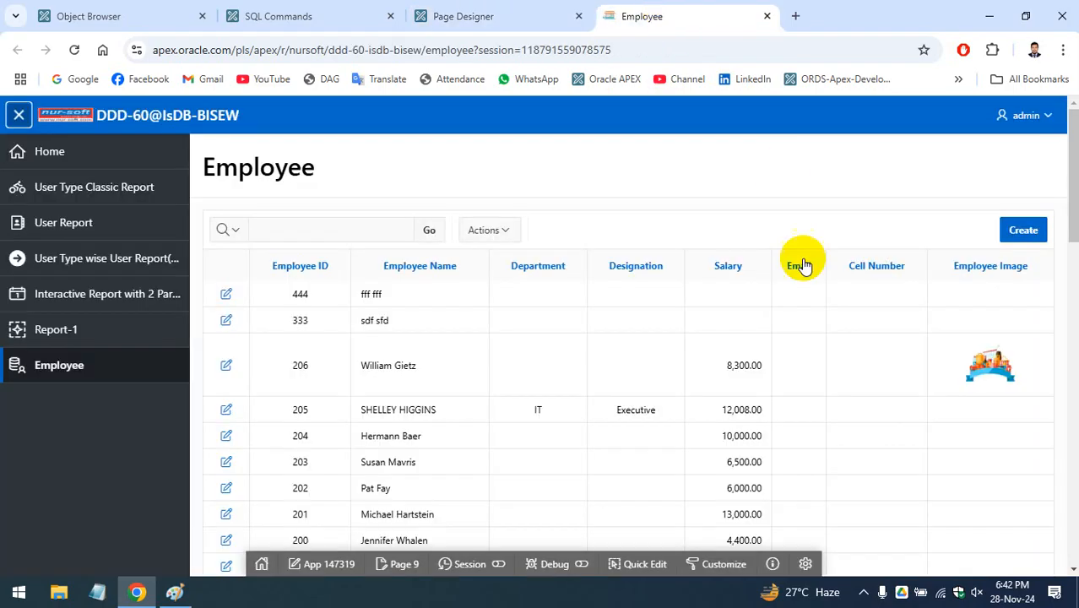
pyautogui.click(1029, 229)
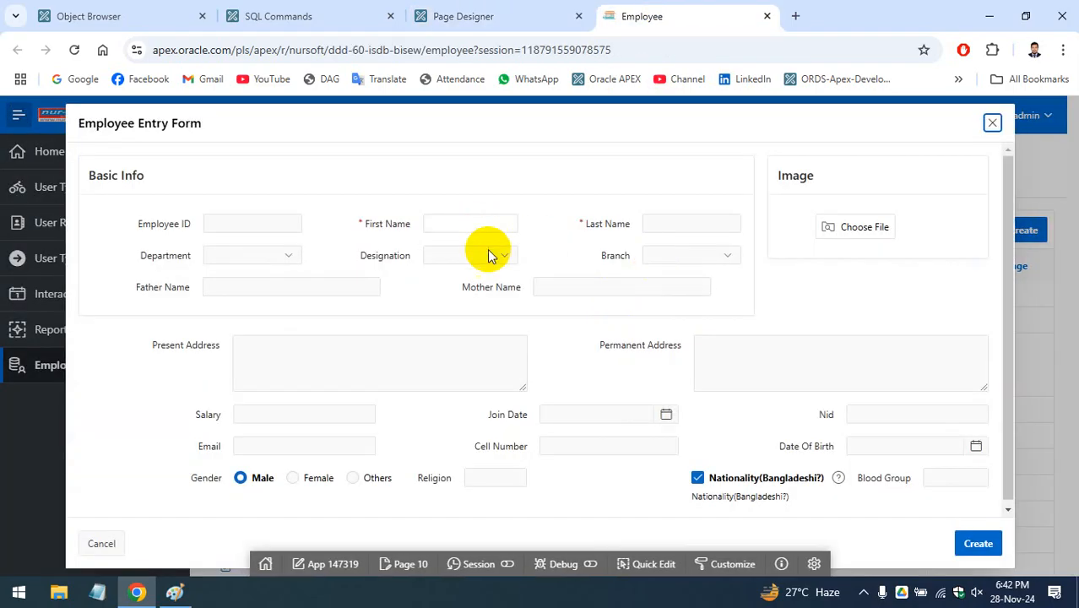
# Look at the Designation and Branch lists on the running form, and inspect the P10_DEPARTMENT_ID item in Page Designer
pyautogui.click(490, 255)
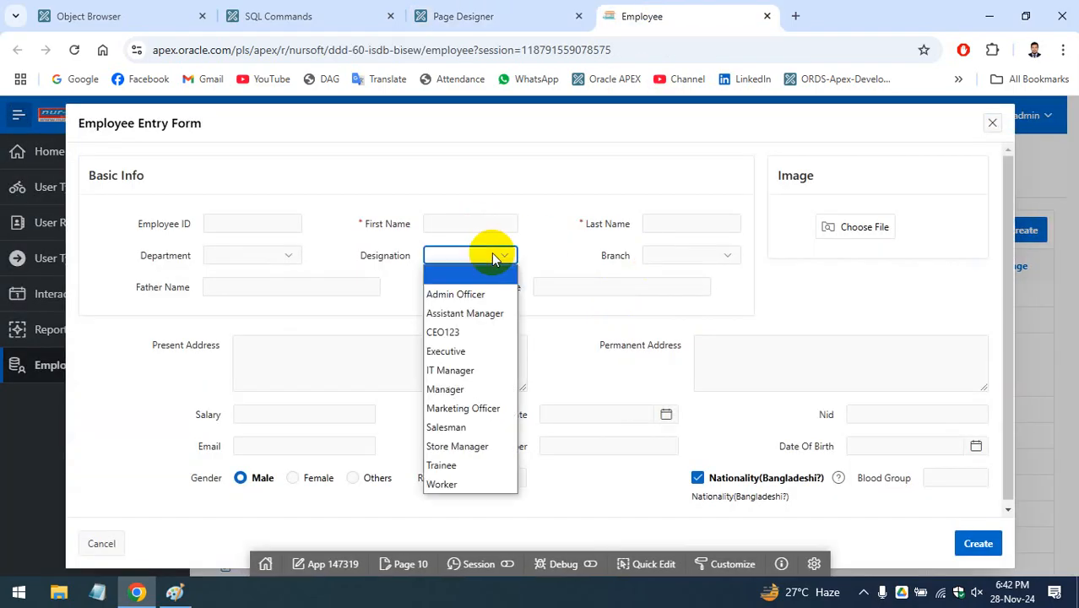
pyautogui.click(698, 255)
pyautogui.click(481, 16)
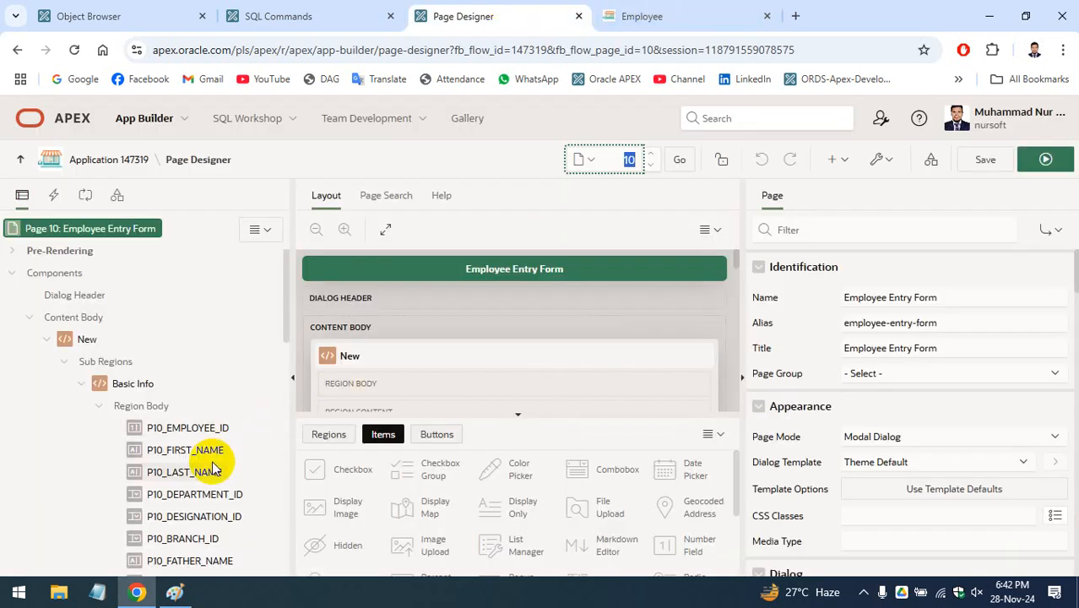
pyautogui.scroll(-2, 203, 329)
pyautogui.click(193, 336)
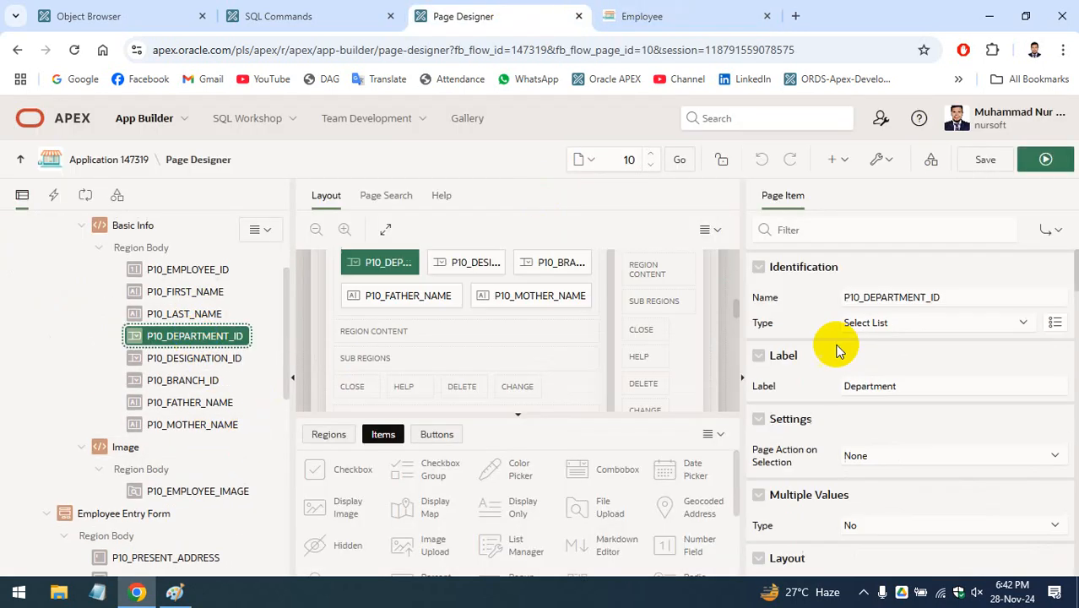
# Change the P10_DESIGNATION_ID item's type to Popup LOV, review its List of Values settings and save the page
pyautogui.click(201, 359)
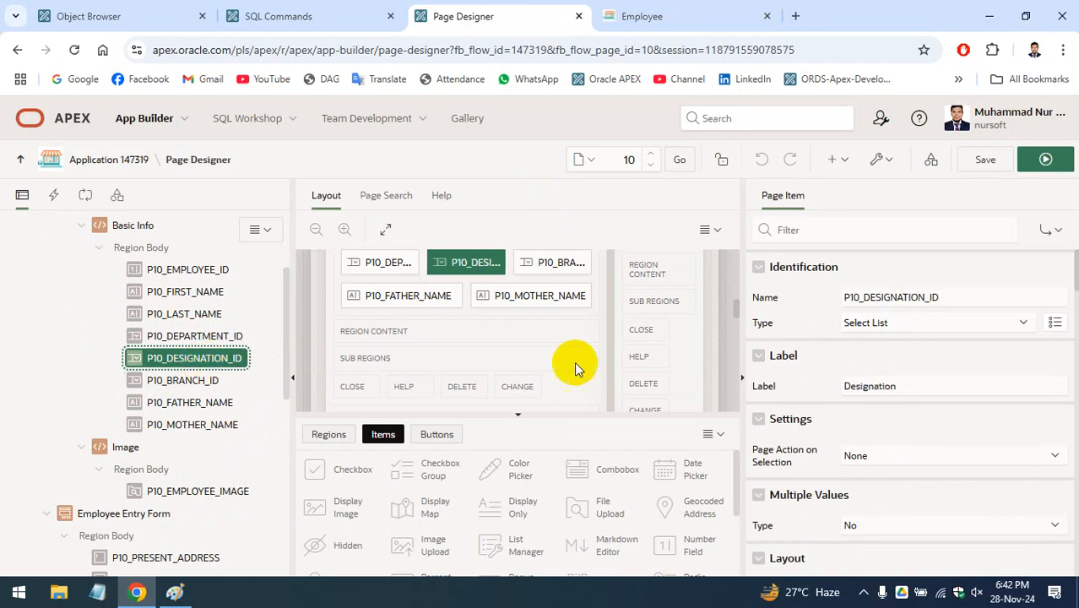
pyautogui.click(874, 330)
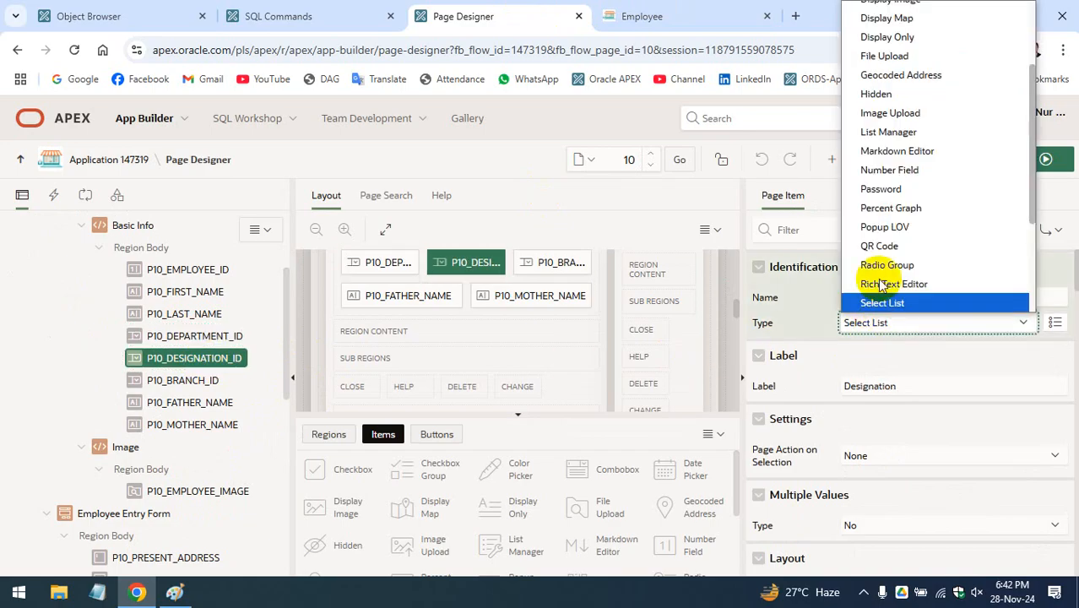
pyautogui.click(895, 228)
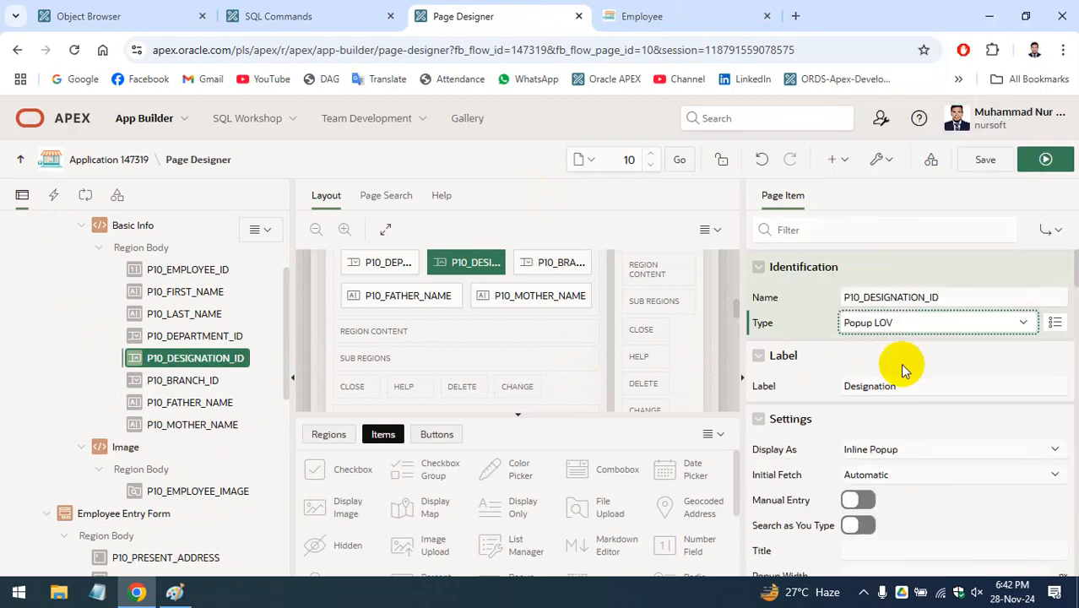
pyautogui.scroll(-5, 895, 362)
pyautogui.scroll(-8, 899, 359)
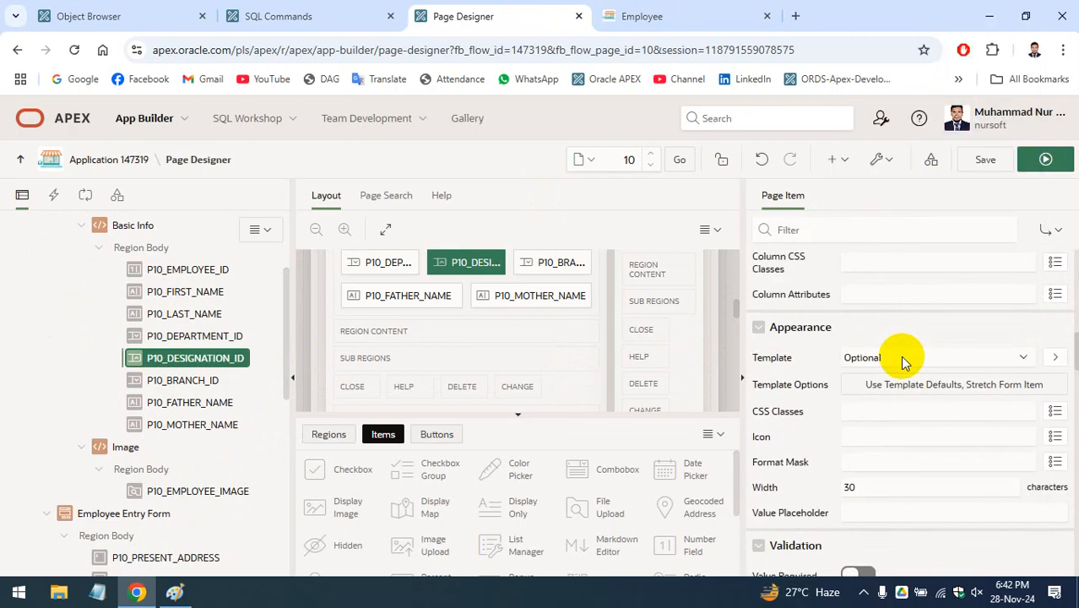
pyautogui.scroll(-1, 892, 376)
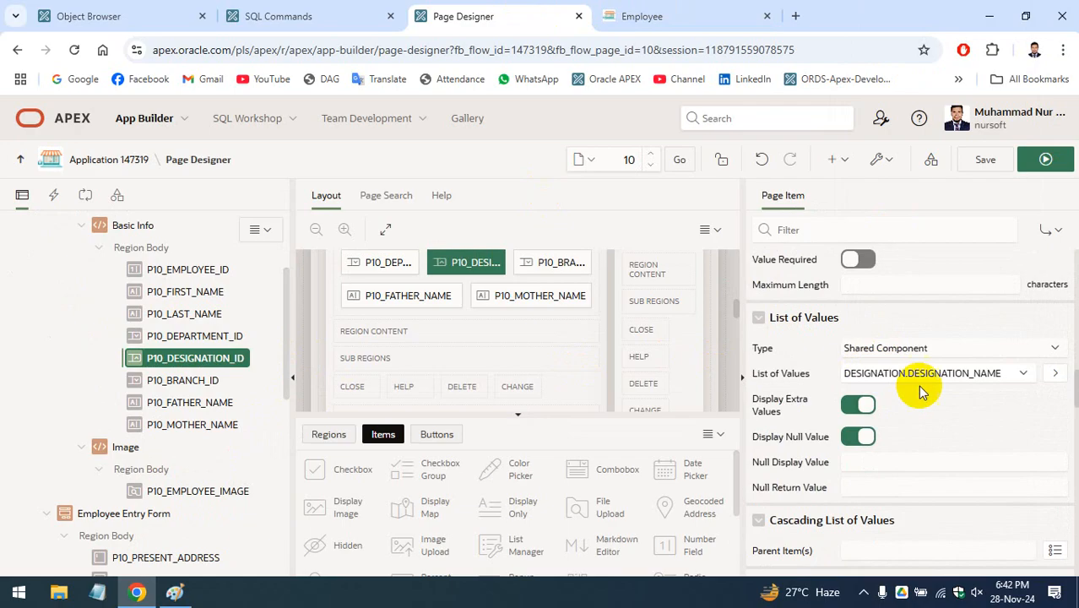
pyautogui.click(985, 160)
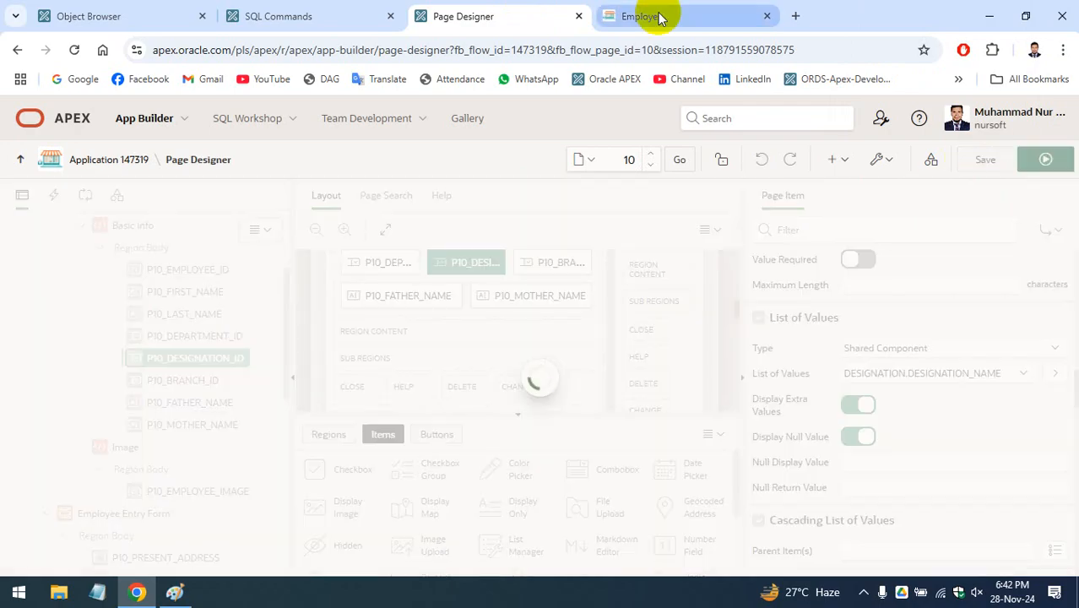
# Compare the Department and Designation item types, and reopen a blank Employee Entry Form on the running Employee page
pyautogui.click(184, 340)
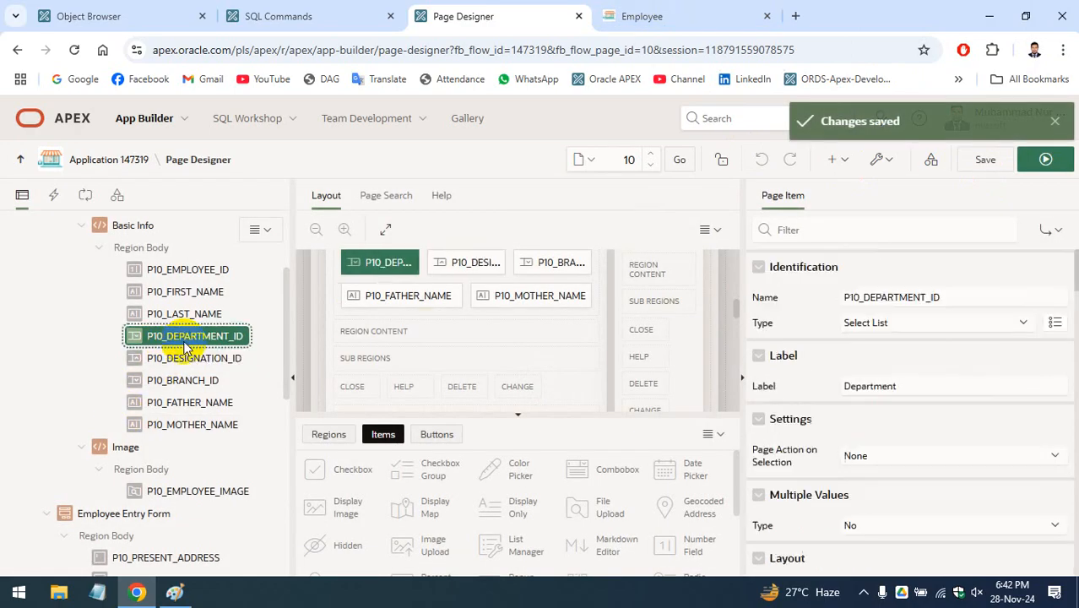
pyautogui.click(198, 361)
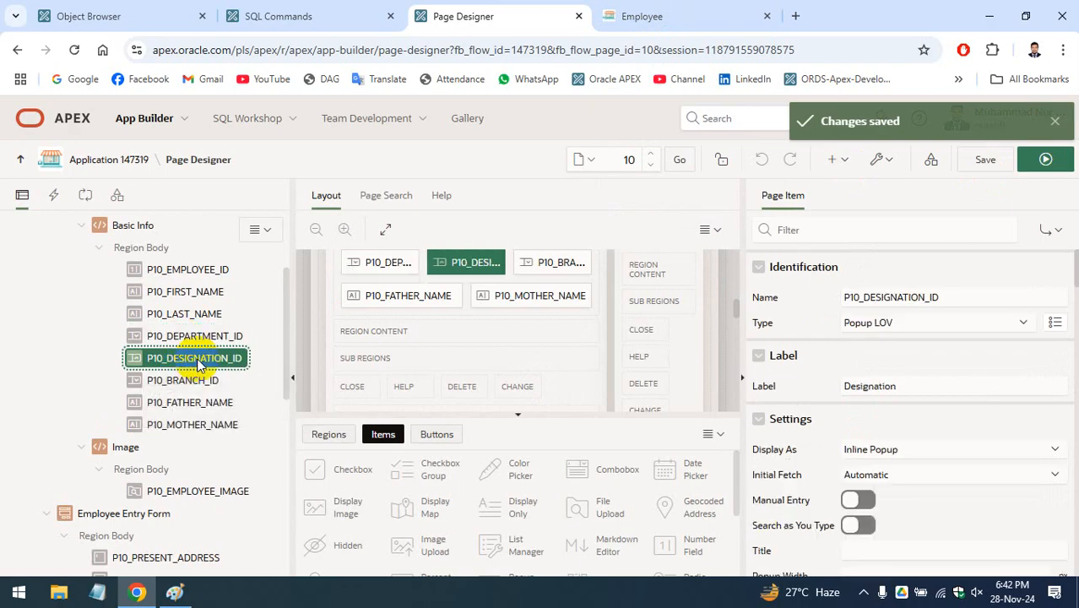
pyautogui.click(639, 8)
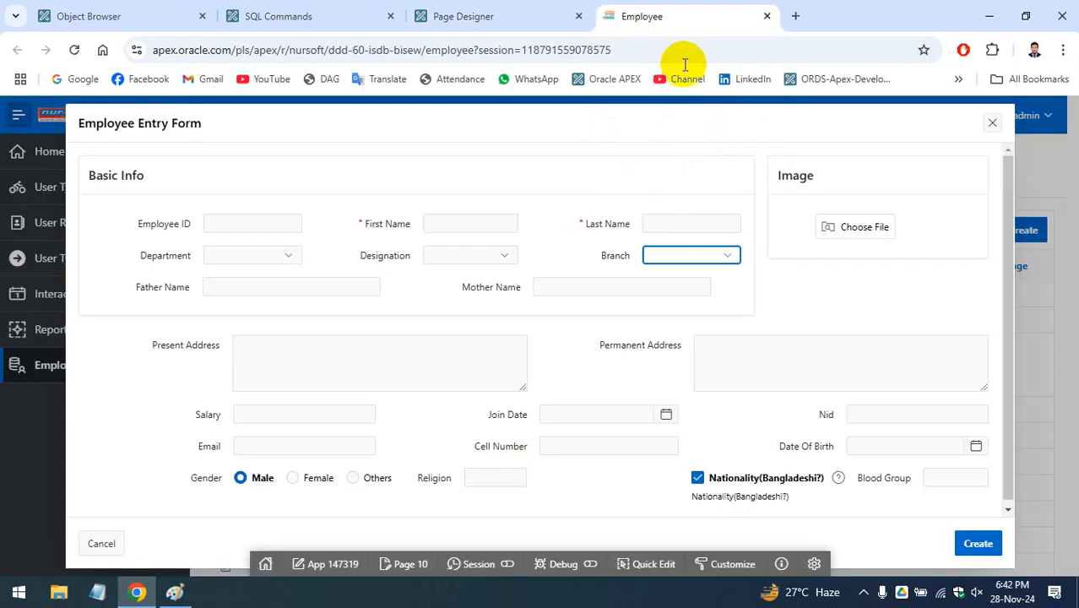
pyautogui.click(989, 123)
pyautogui.click(1020, 232)
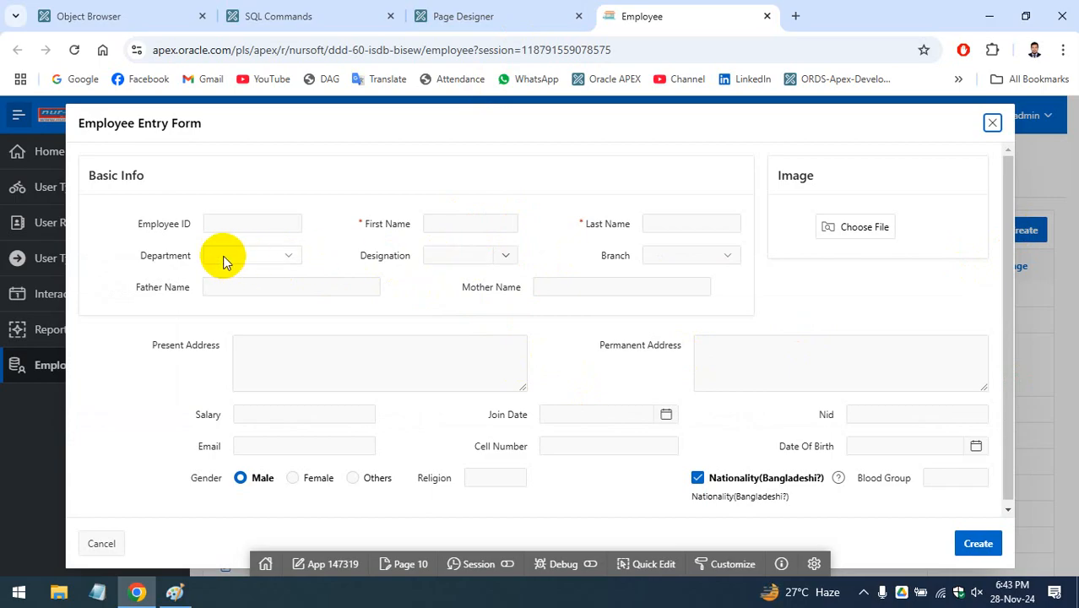
# Recheck the types of P10_DEPARTMENT_ID and P10_DESIGNATION_ID in Page Designer, and return to the running entry form
pyautogui.click(463, 16)
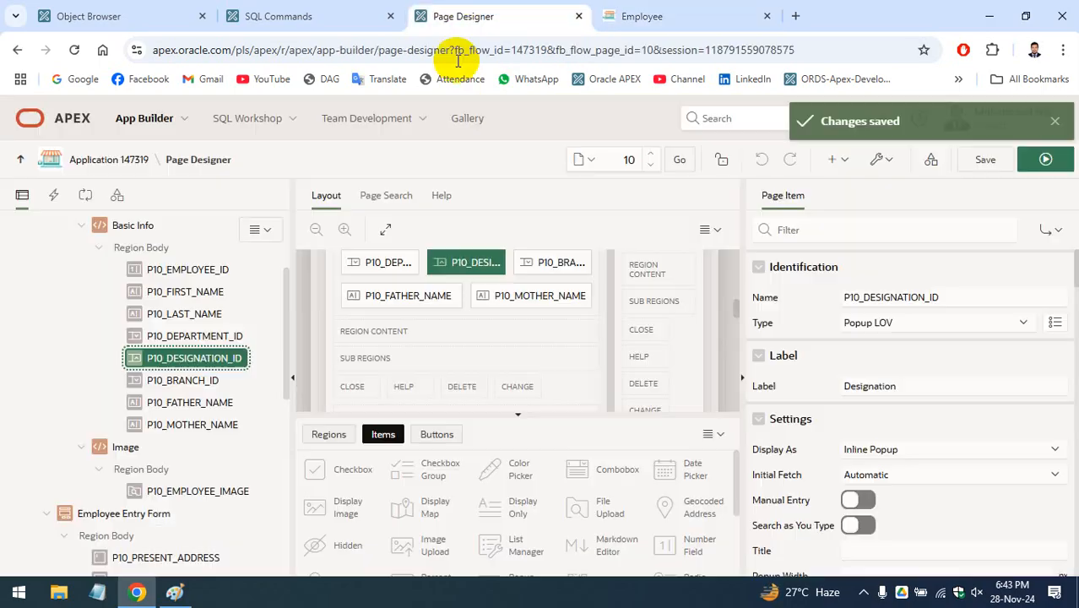
pyautogui.click(218, 335)
pyautogui.click(221, 361)
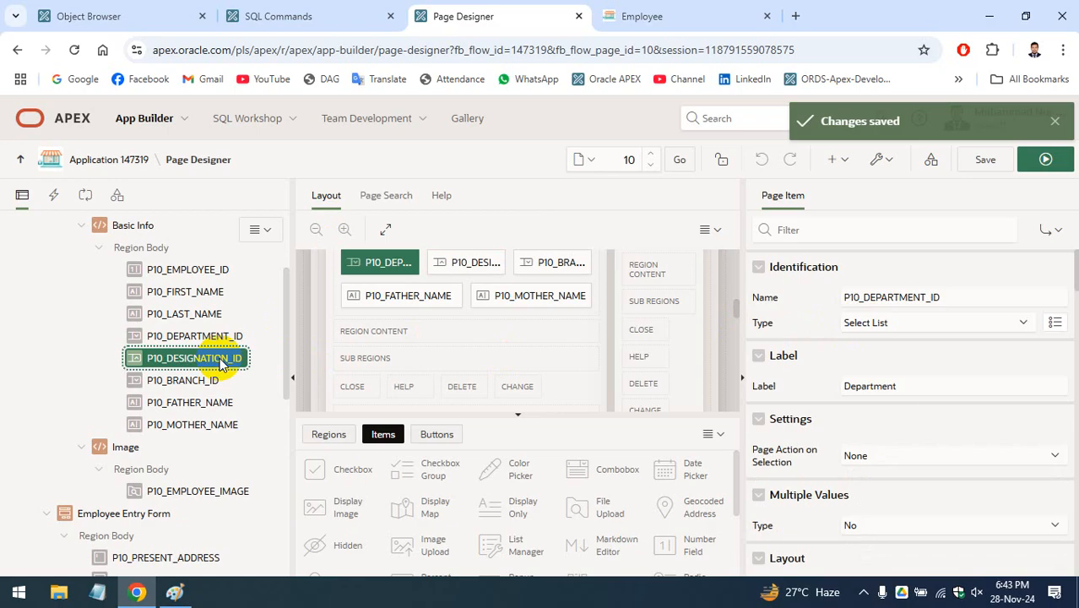
pyautogui.click(643, 17)
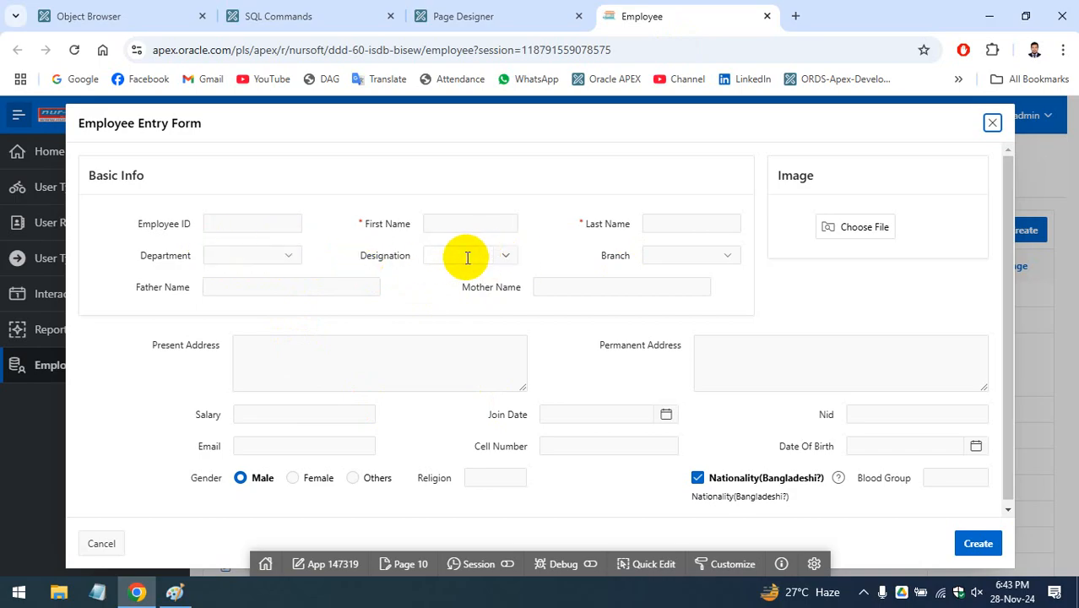
# Look through the Department select list and choose HR
pyautogui.click(286, 256)
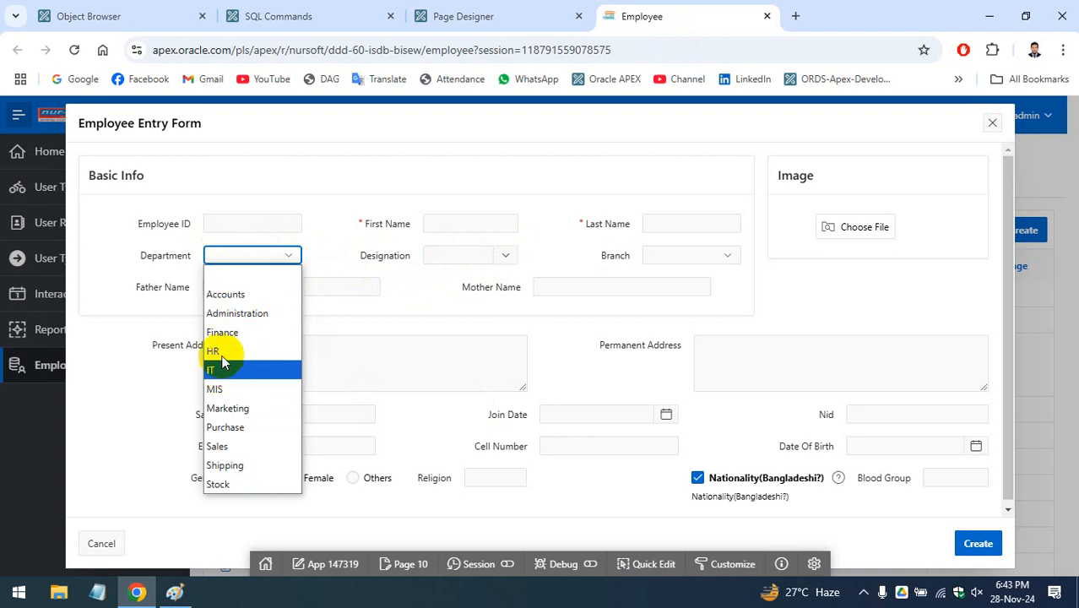
pyautogui.click(236, 256)
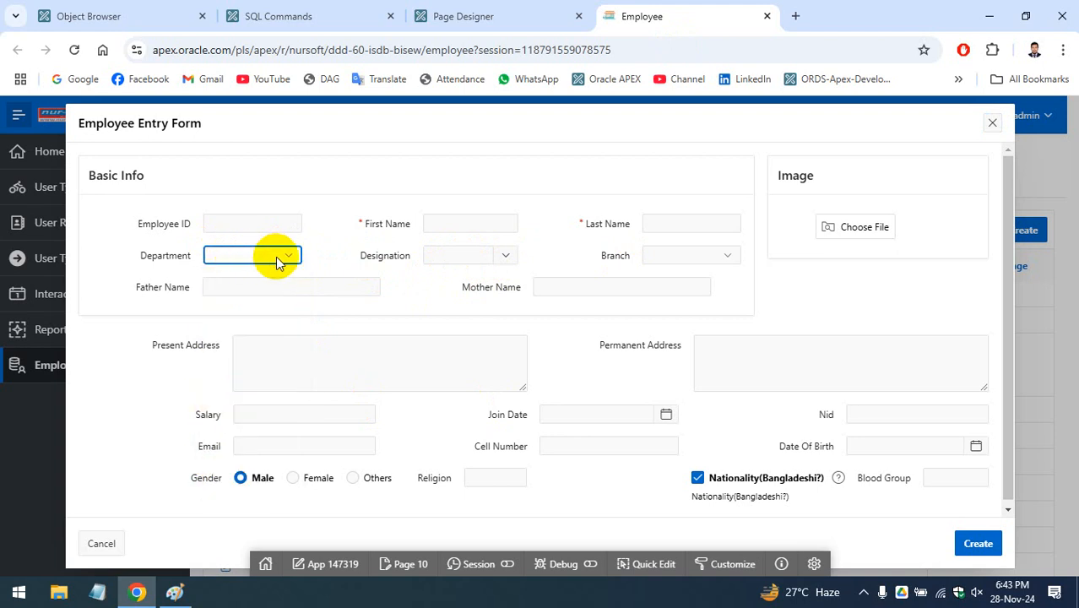
pyautogui.click(275, 256)
pyautogui.click(275, 257)
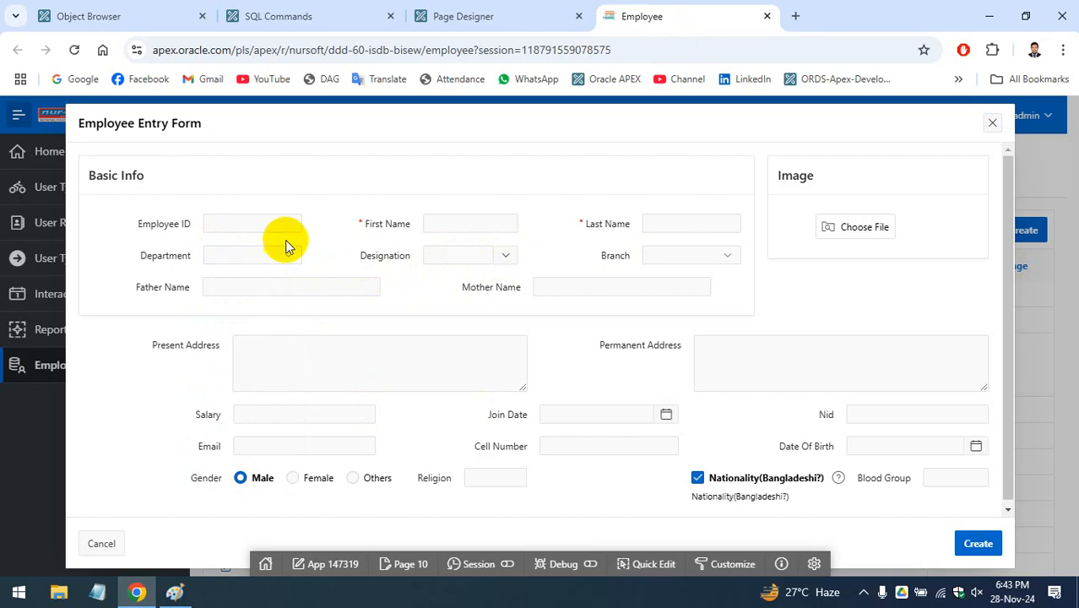
pyautogui.click(276, 255)
pyautogui.click(287, 351)
# Browse the Designation popup list, filter it by "t" and choose IT Manager
pyautogui.click(456, 255)
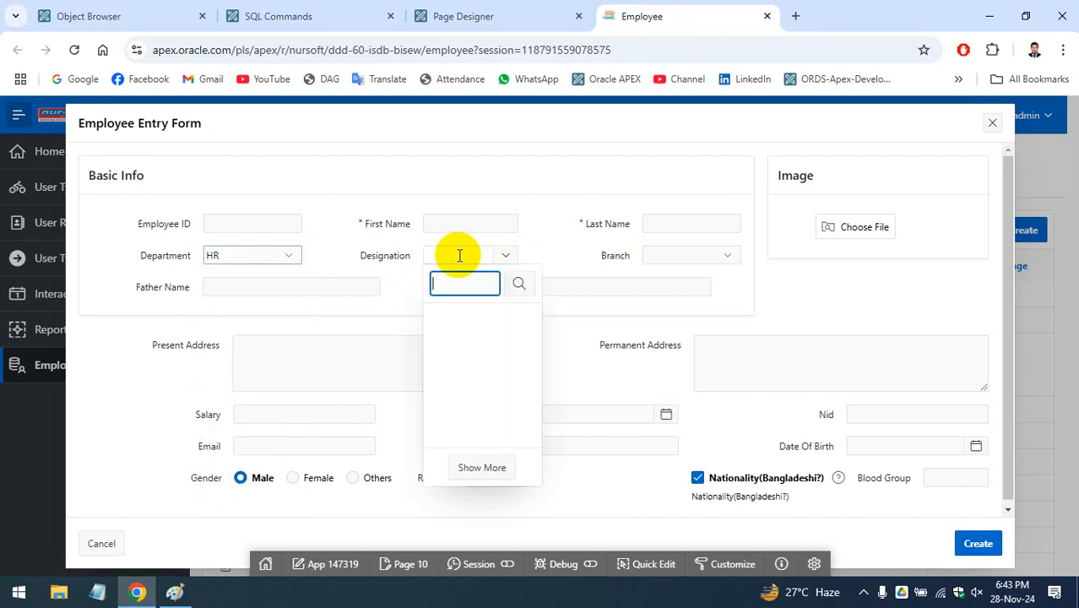
pyautogui.click(577, 217)
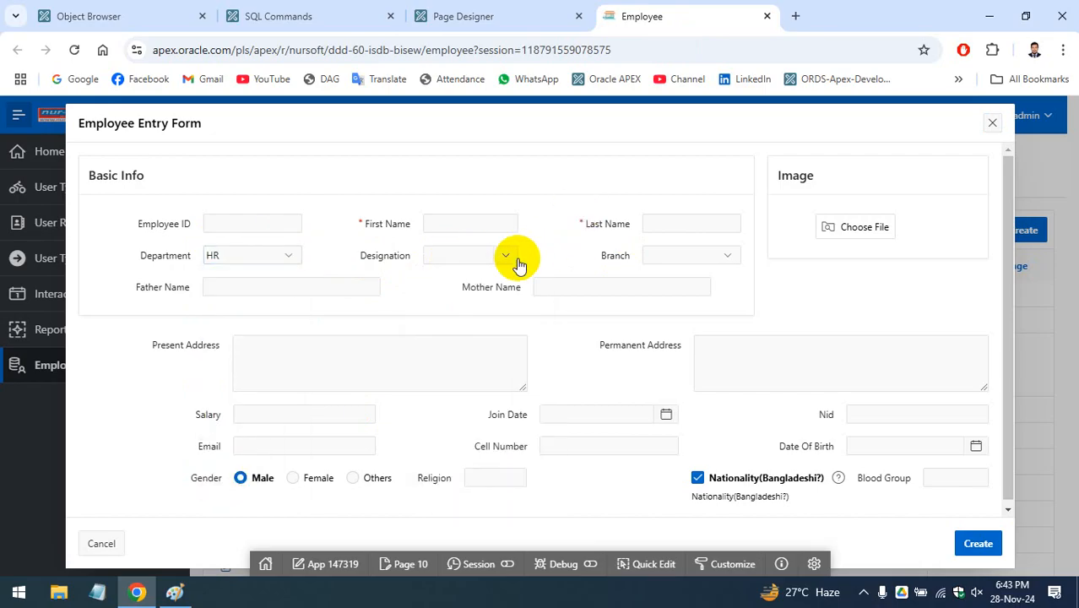
pyautogui.click(460, 255)
pyautogui.click(562, 234)
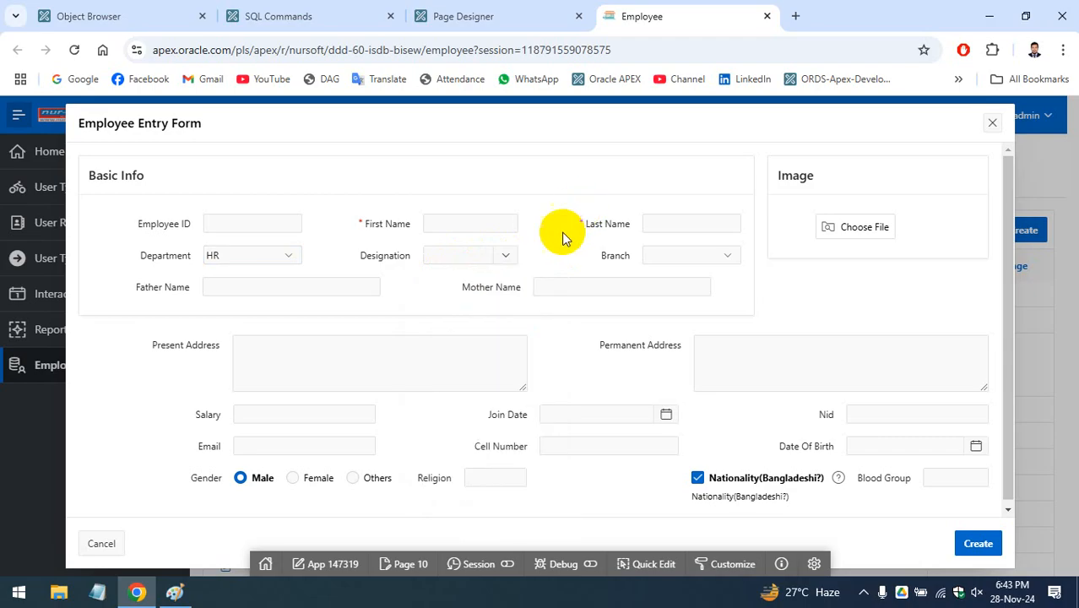
pyautogui.click(505, 258)
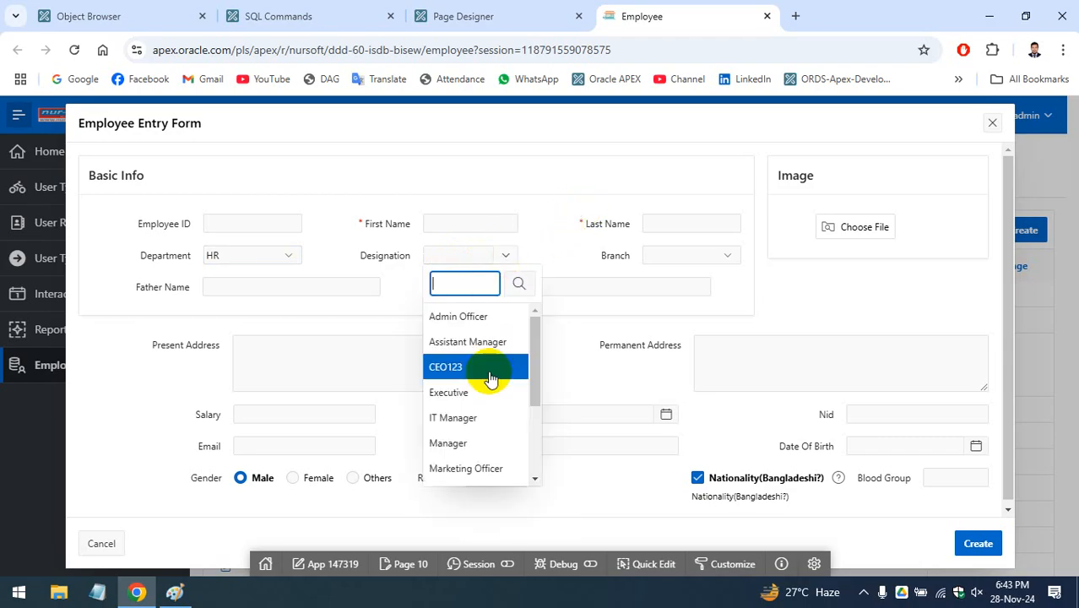
pyautogui.scroll(-3, 477, 355)
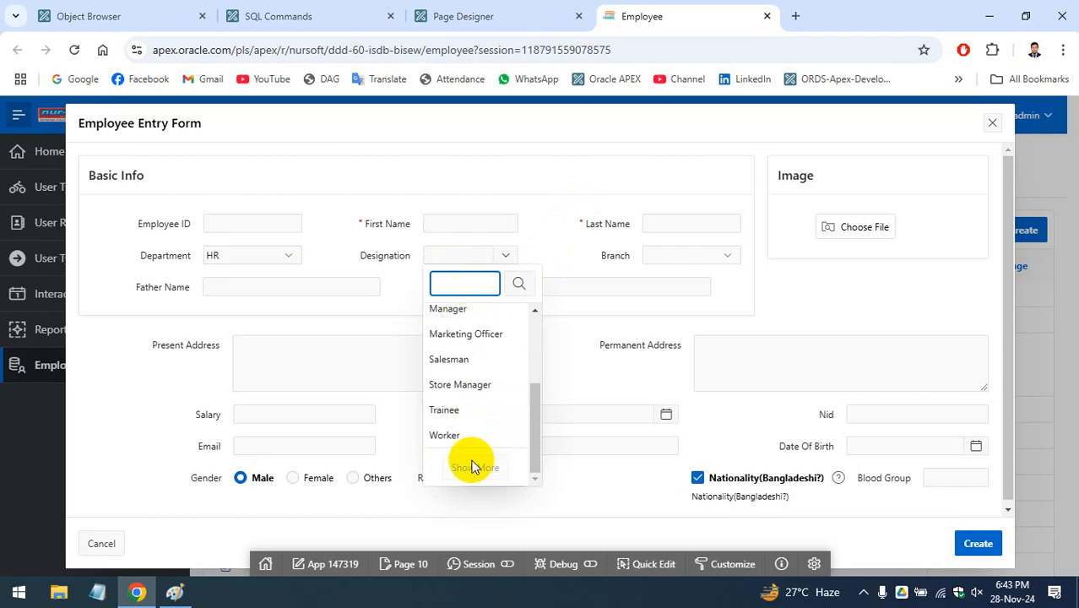
pyautogui.scroll(2, 470, 369)
pyautogui.scroll(2, 468, 354)
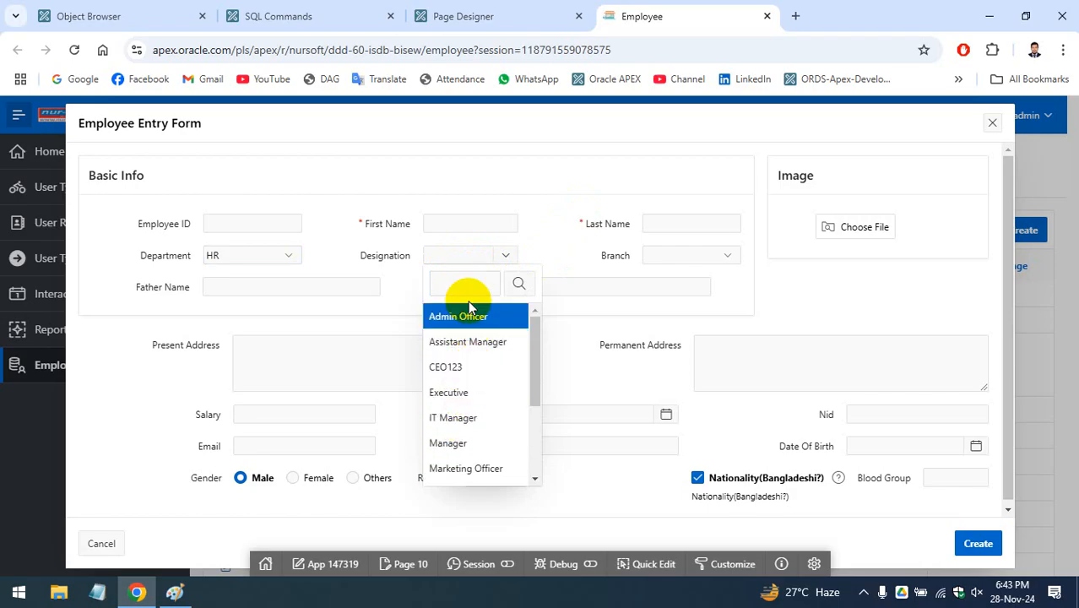
pyautogui.scroll(-3, 477, 372)
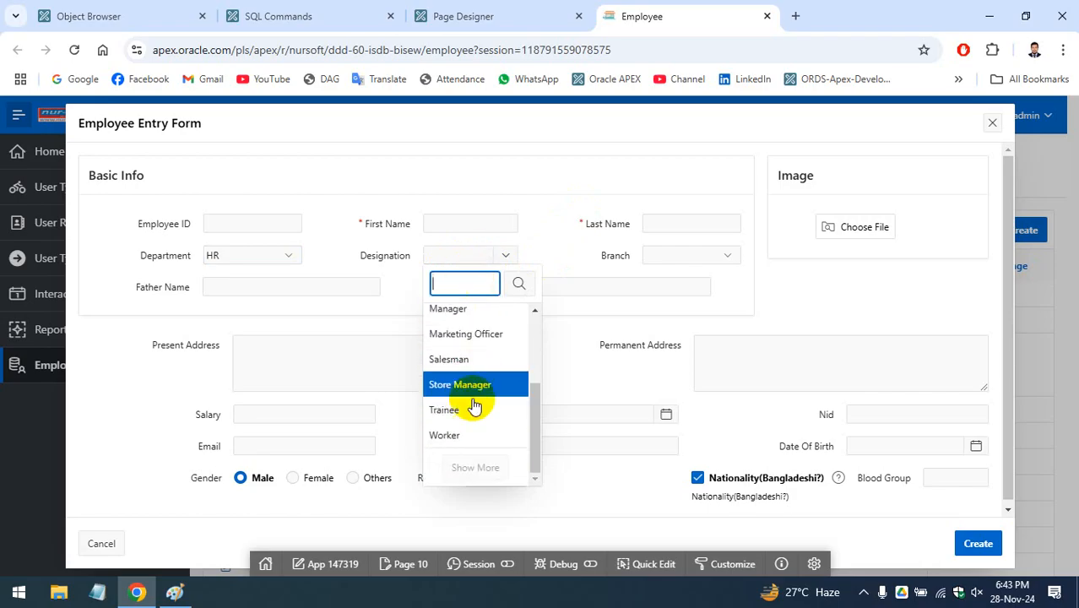
pyautogui.scroll(3, 464, 337)
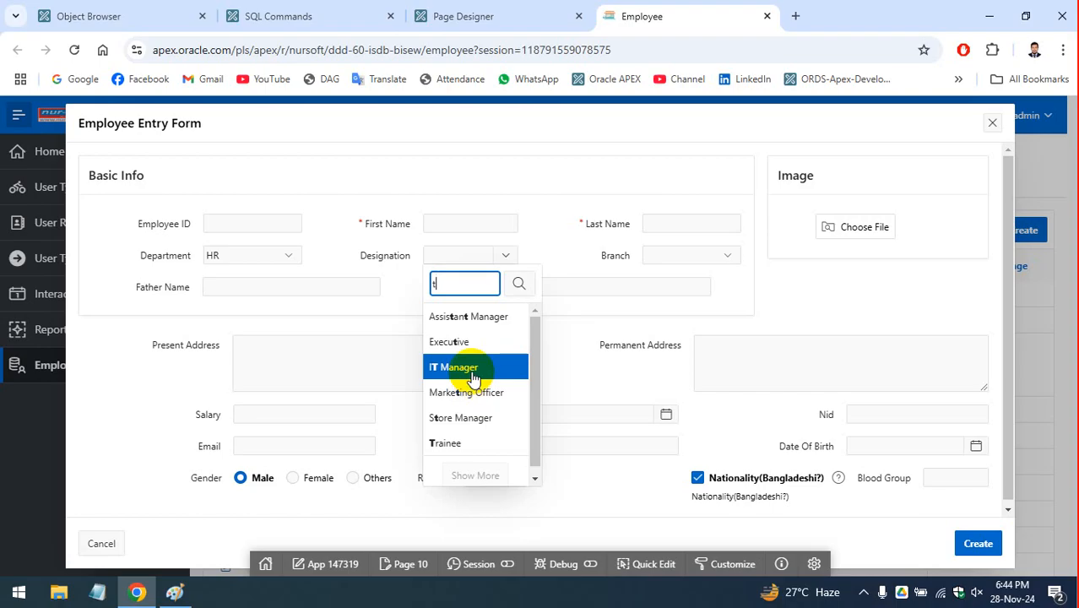
pyautogui.click(474, 376)
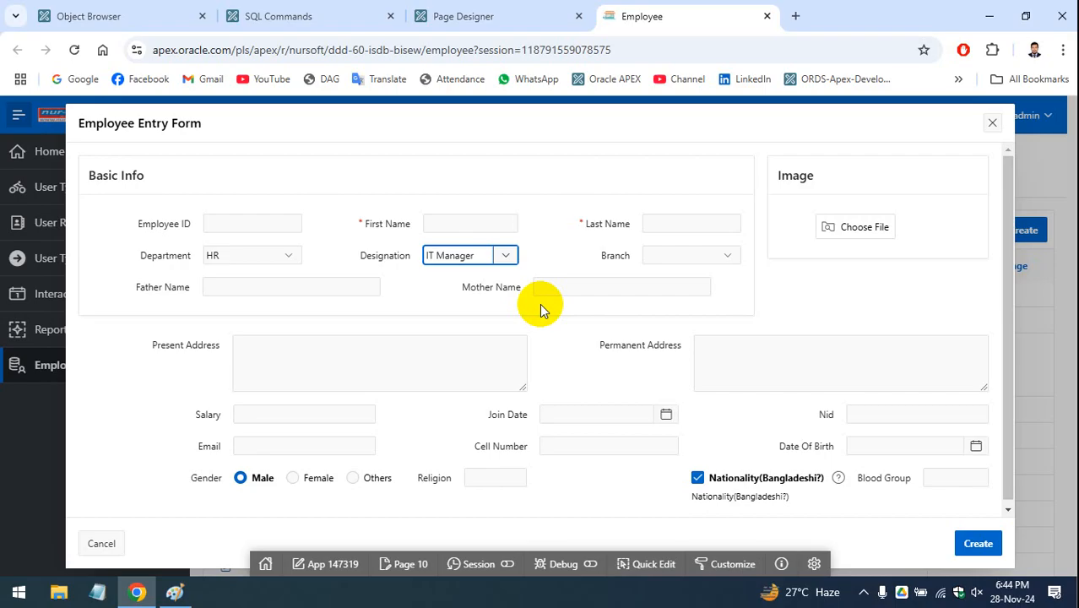
# View the Department options without choosing one, and enter the sample text "dfdg" in the Last Name field
pyautogui.click(278, 255)
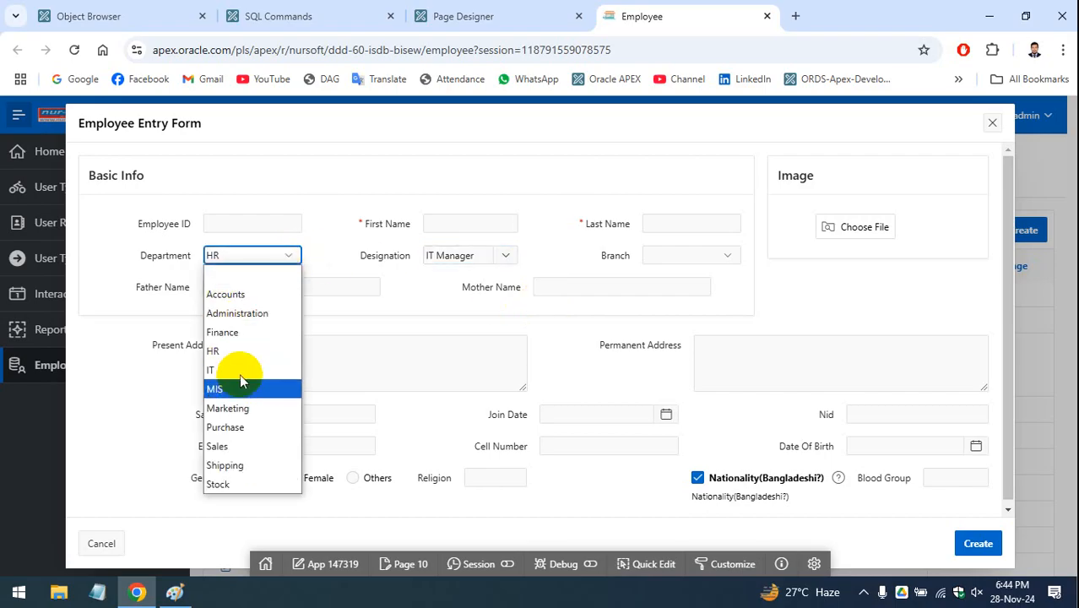
pyautogui.click(349, 222)
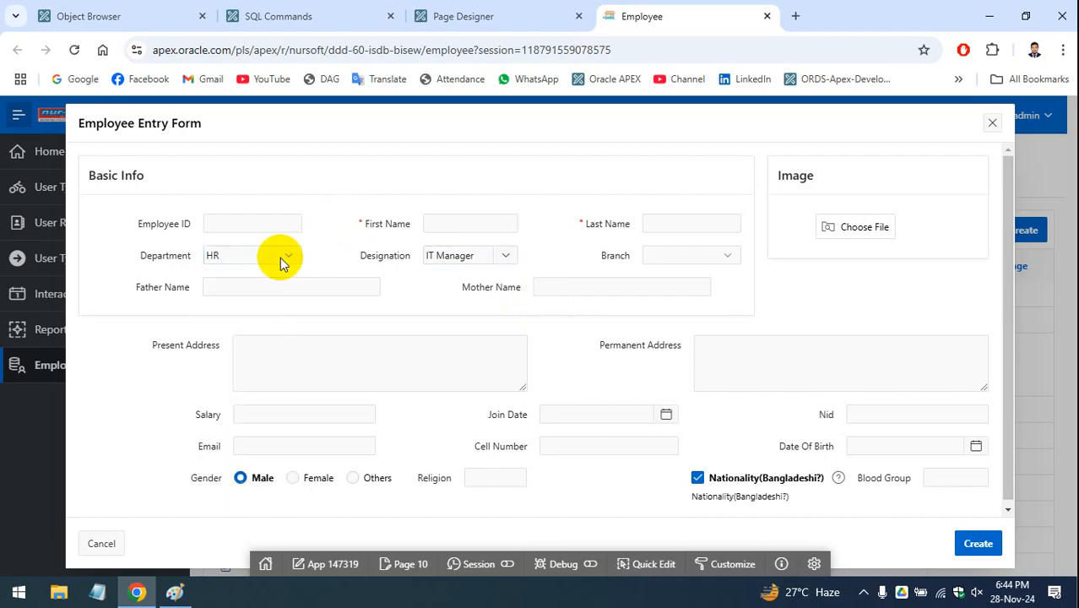
pyautogui.click(691, 221)
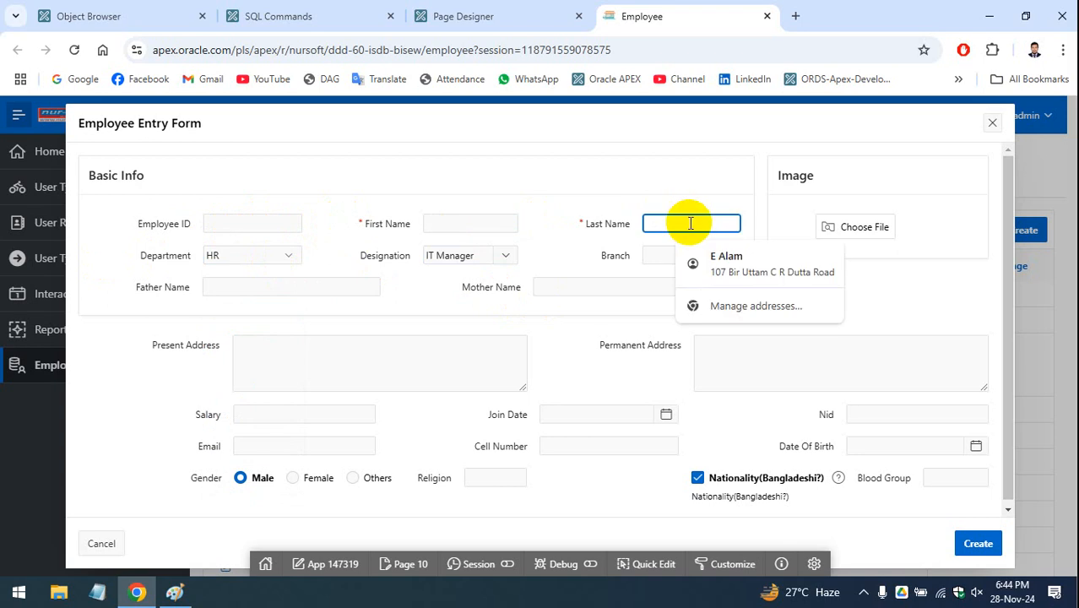
pyautogui.write('dfdg')
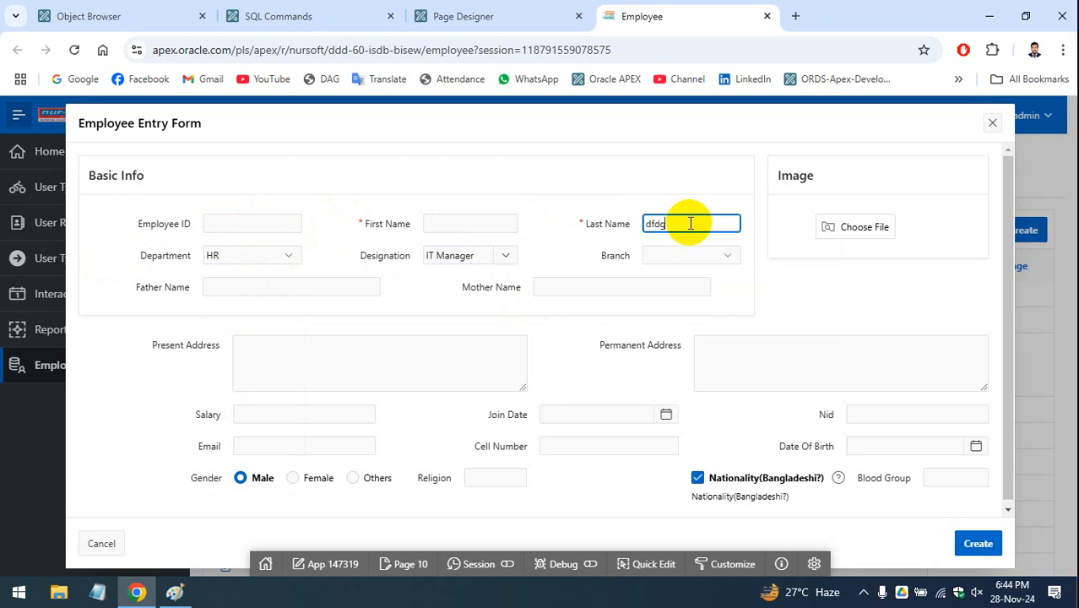
# Step through the Department select list's options and set it to Accounts
pyautogui.click(283, 255)
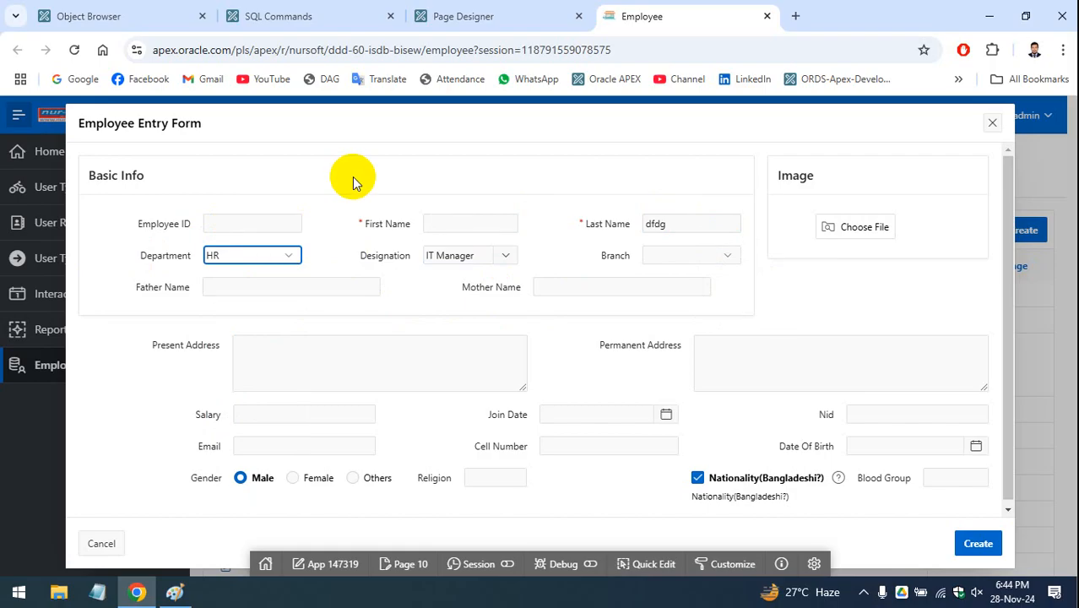
pyautogui.press('Down')
pyautogui.press('Down')
pyautogui.press('Up')
pyautogui.press('Down')
pyautogui.press('Up')
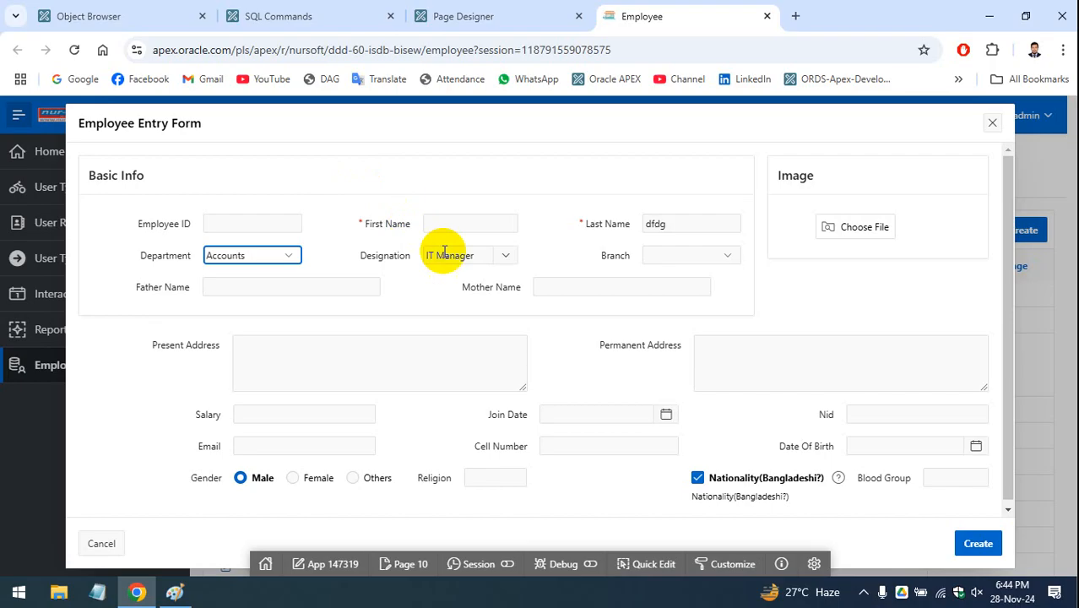
# Filter the Designation popup list by "t" and choose Assistant Manager
pyautogui.click(504, 258)
pyautogui.write('t')
pyautogui.click(472, 319)
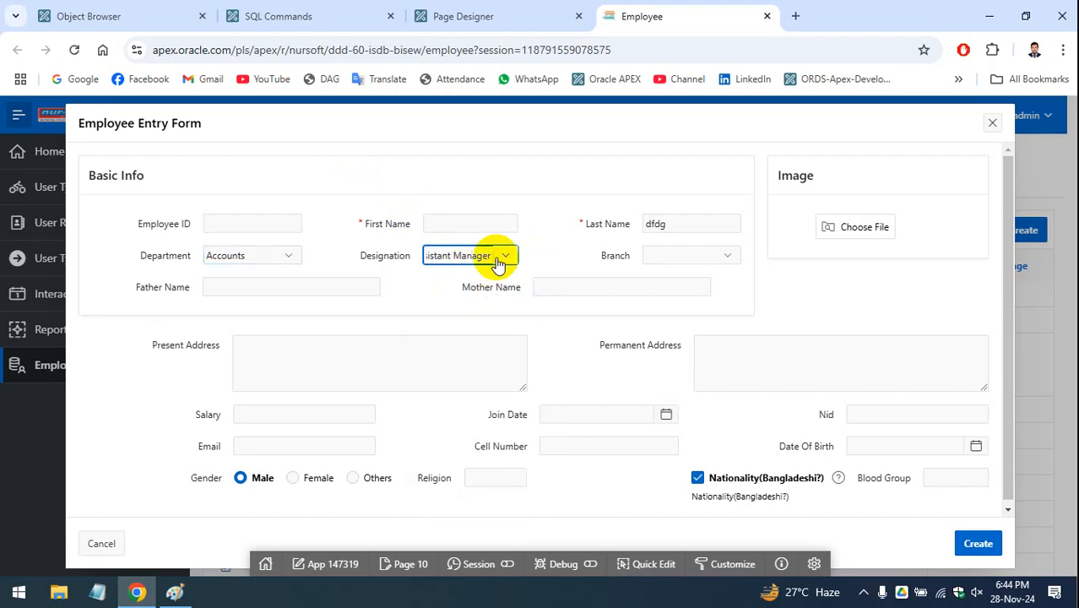
# Enter "AA" as search text in the Designation popup list, clear it, rerun the search and close the list without choosing
pyautogui.click(498, 264)
pyautogui.write('AA')
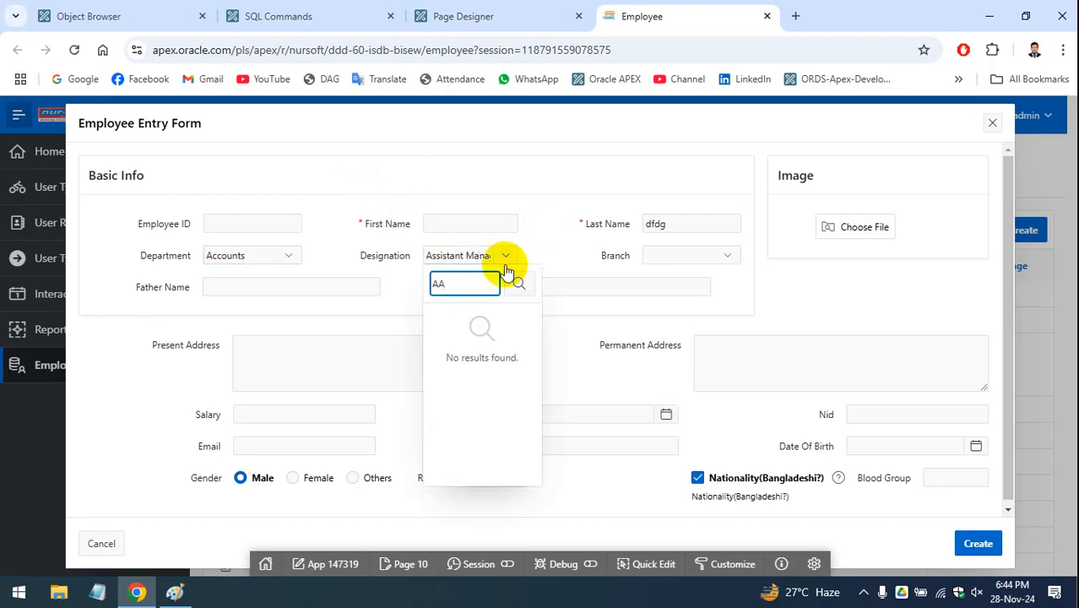
pyautogui.hotkey('ctrl', 'a')
pyautogui.press('BackSpace')
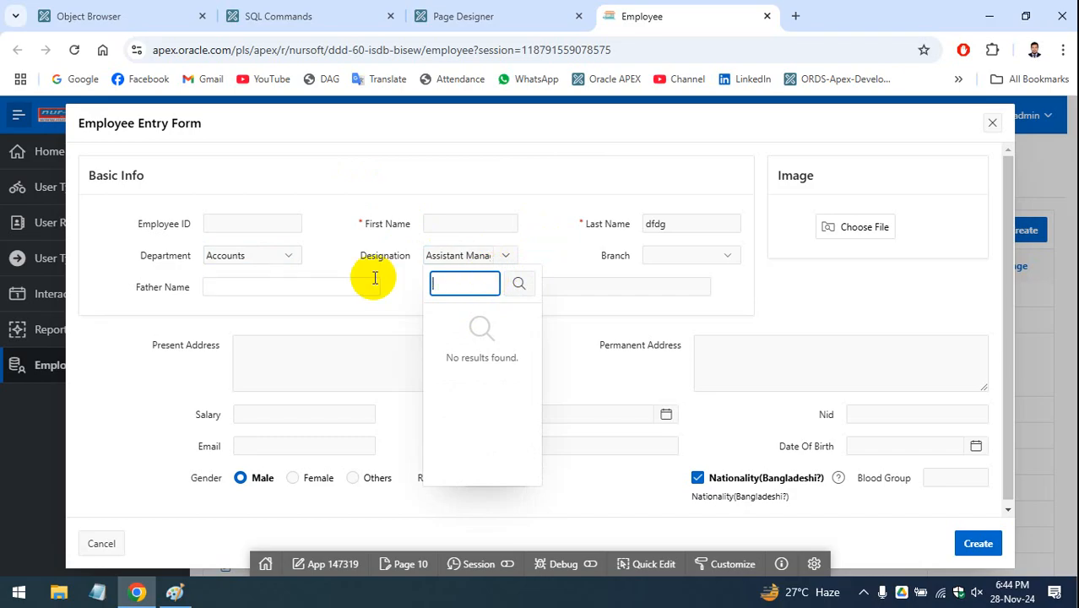
pyautogui.click(518, 283)
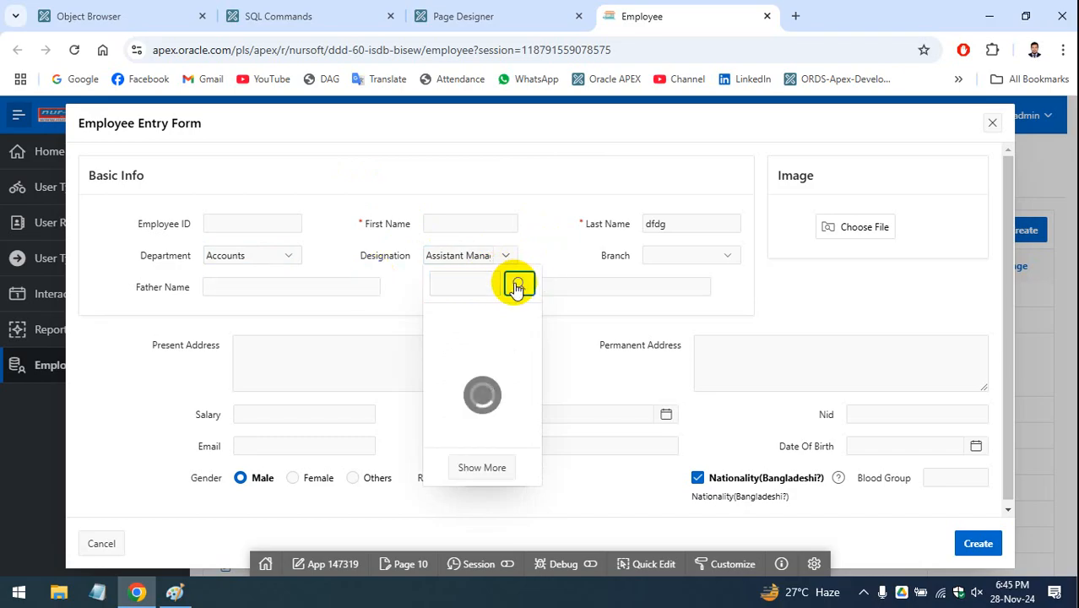
pyautogui.click(565, 250)
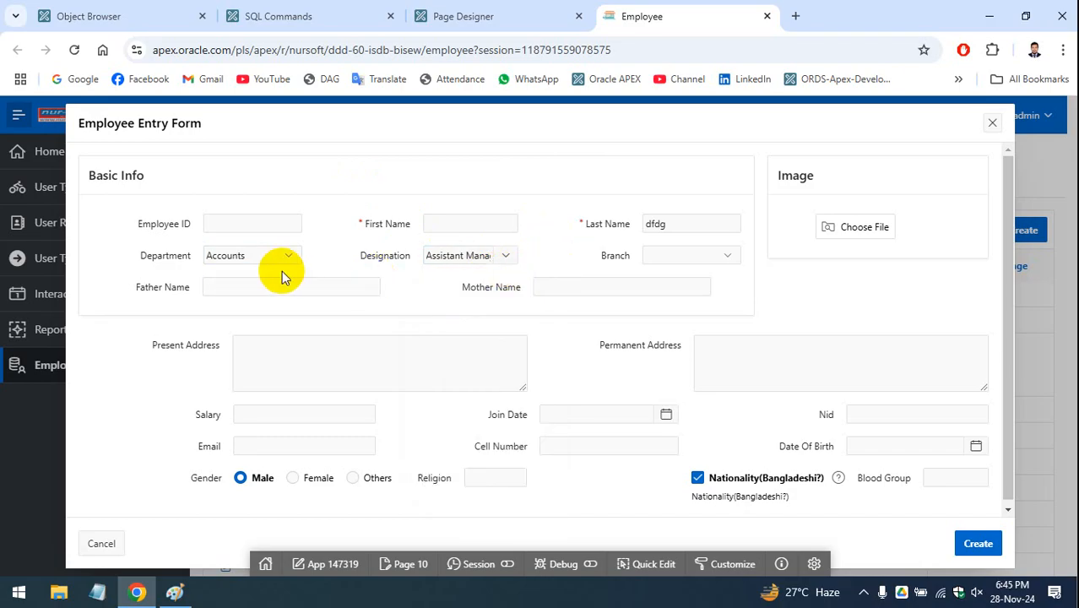
# View the Department options without changing them, filter the Designation popup list by "A" and choose Salesman
pyautogui.click(279, 265)
pyautogui.click(229, 296)
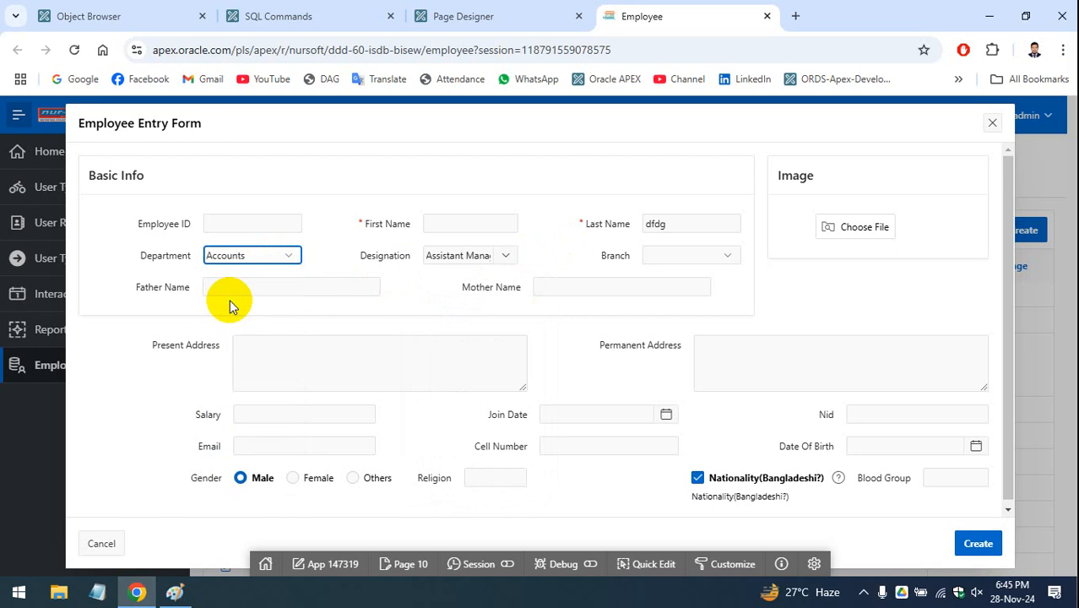
pyautogui.press('Tab')
pyautogui.write('A')
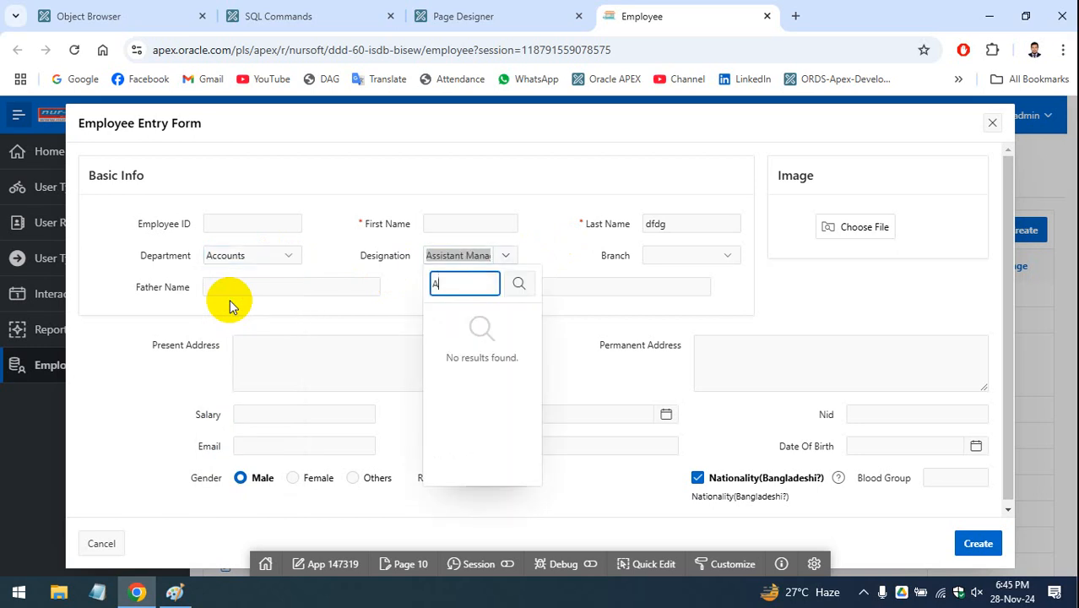
pyautogui.click(520, 284)
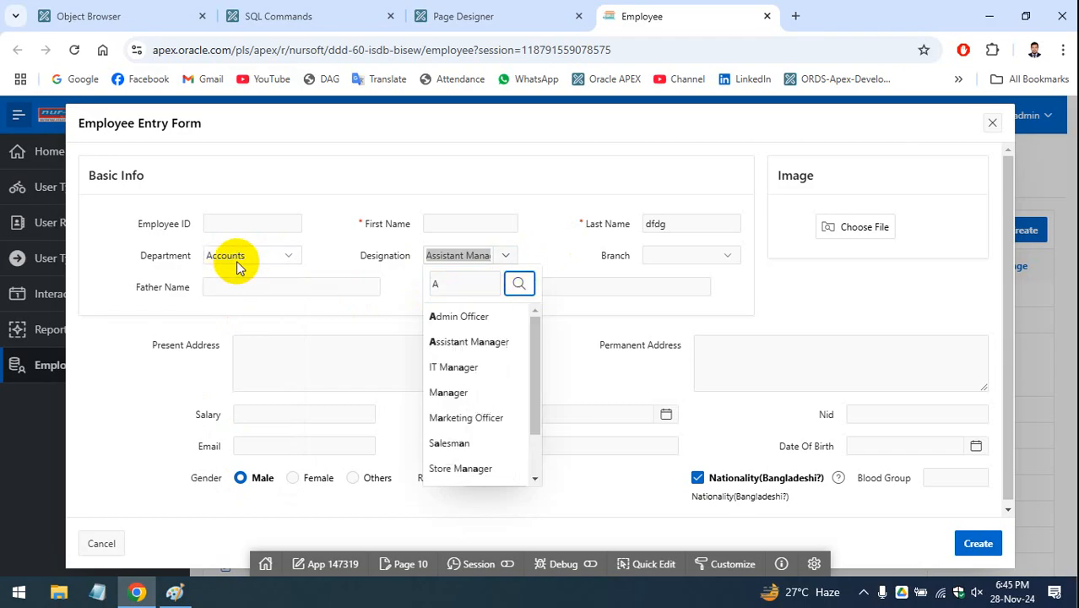
pyautogui.scroll(-1, 481, 384)
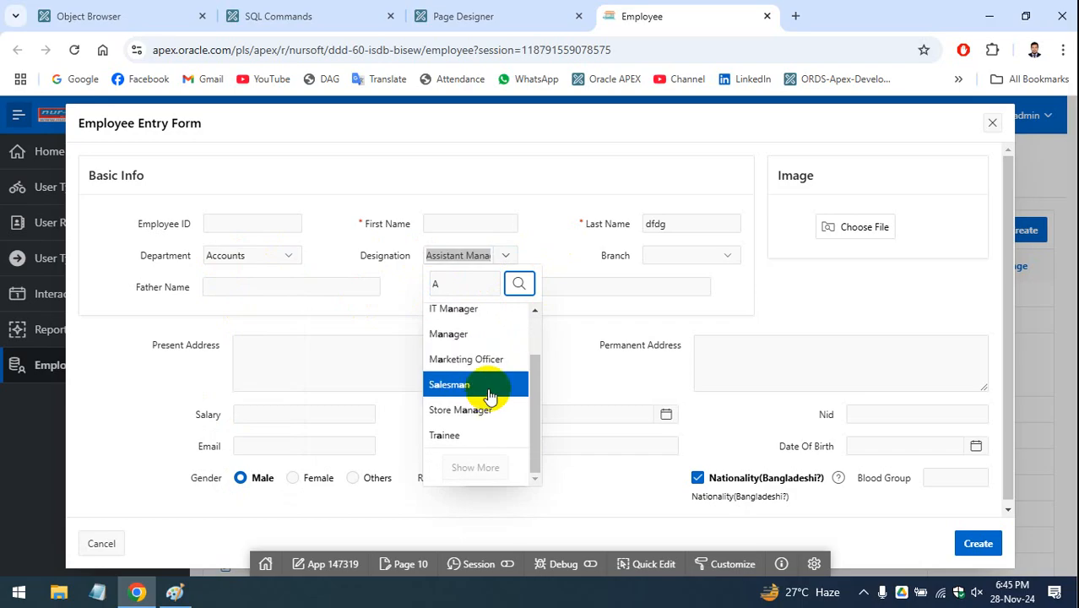
pyautogui.click(489, 386)
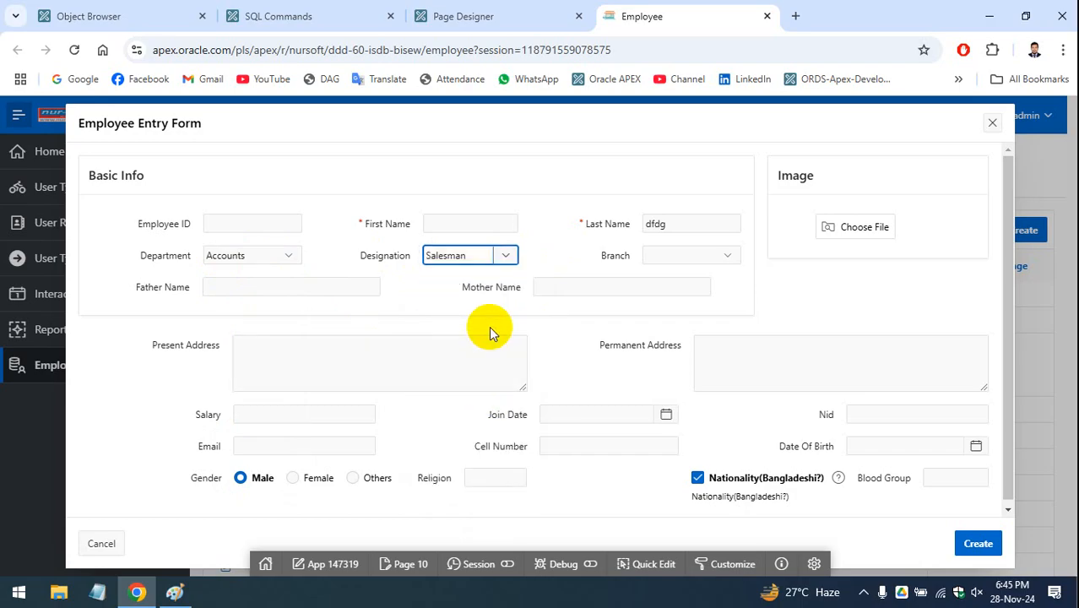
# Enter "A" as the Designation popup list's search text and replace it with "GGGGG" without running the search
pyautogui.click(506, 259)
pyautogui.write('A')
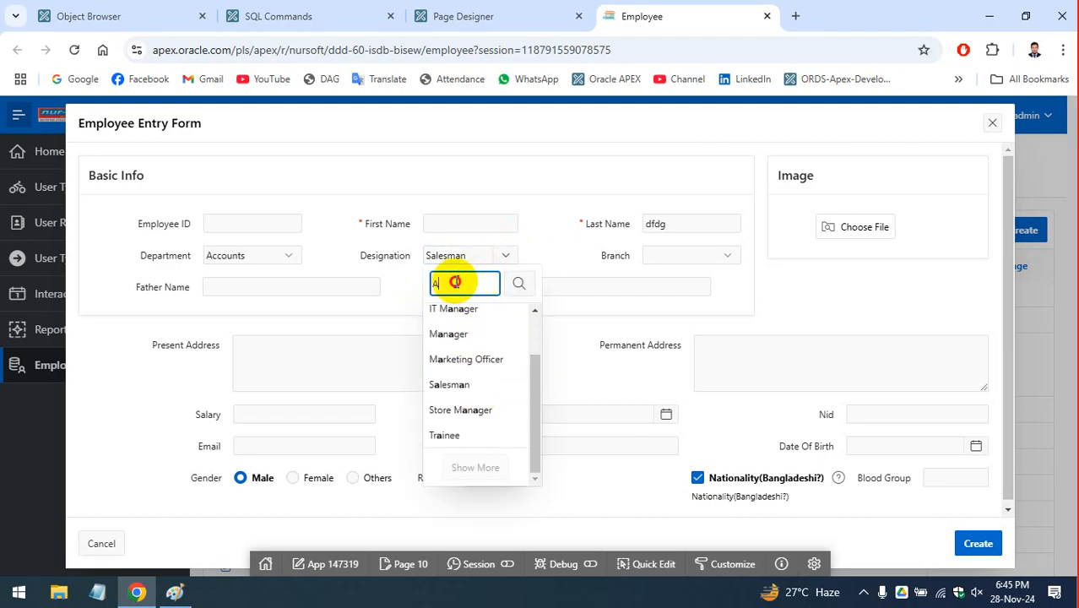
pyautogui.moveTo(457, 282); pyautogui.dragTo(400, 290)
pyautogui.write('GGGGG')
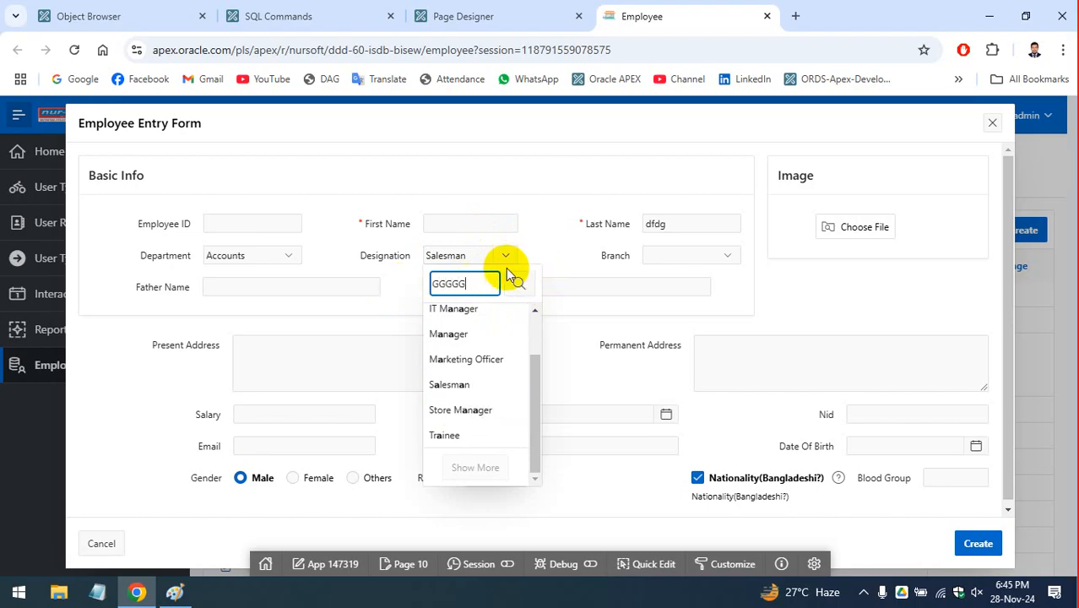
pyautogui.click(557, 244)
# Browse the options in the Designation popup list and set the designation to Admin Officer
pyautogui.click(477, 255)
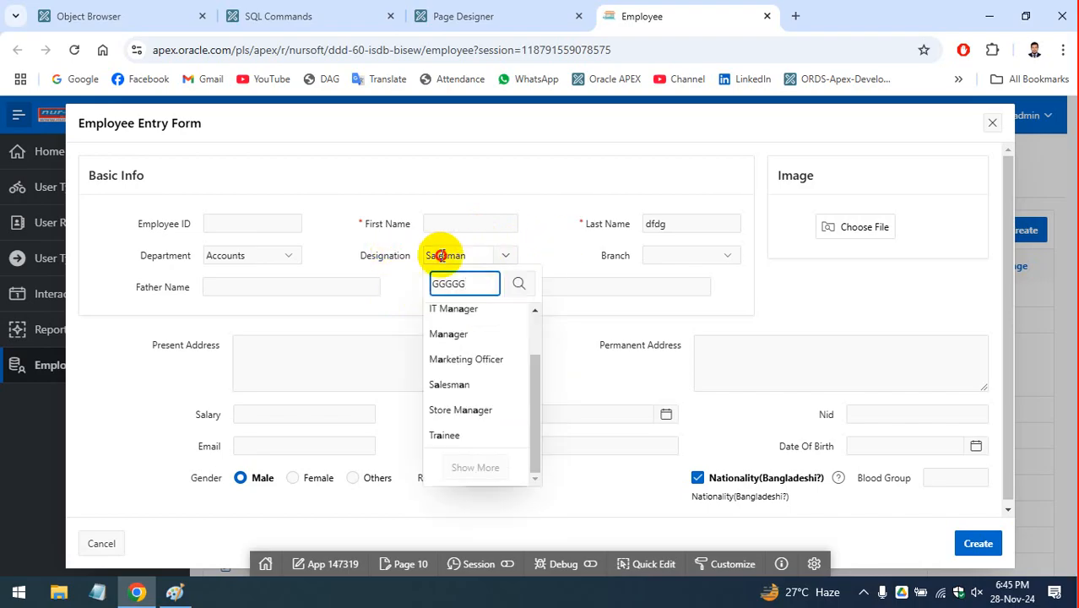
pyautogui.click(438, 256)
pyautogui.click(438, 256)
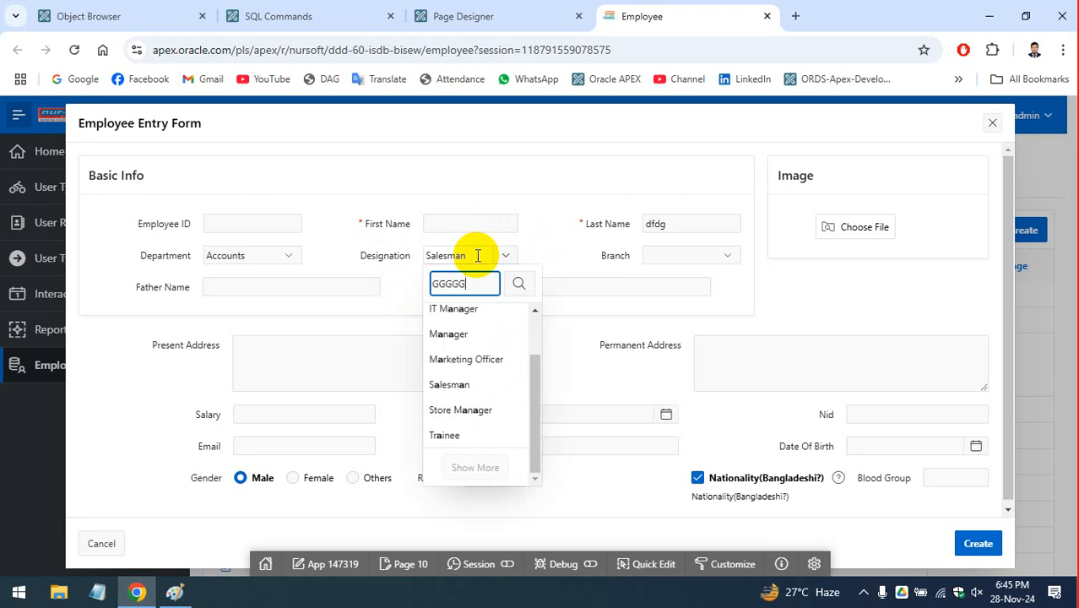
pyautogui.click(506, 257)
pyautogui.click(501, 258)
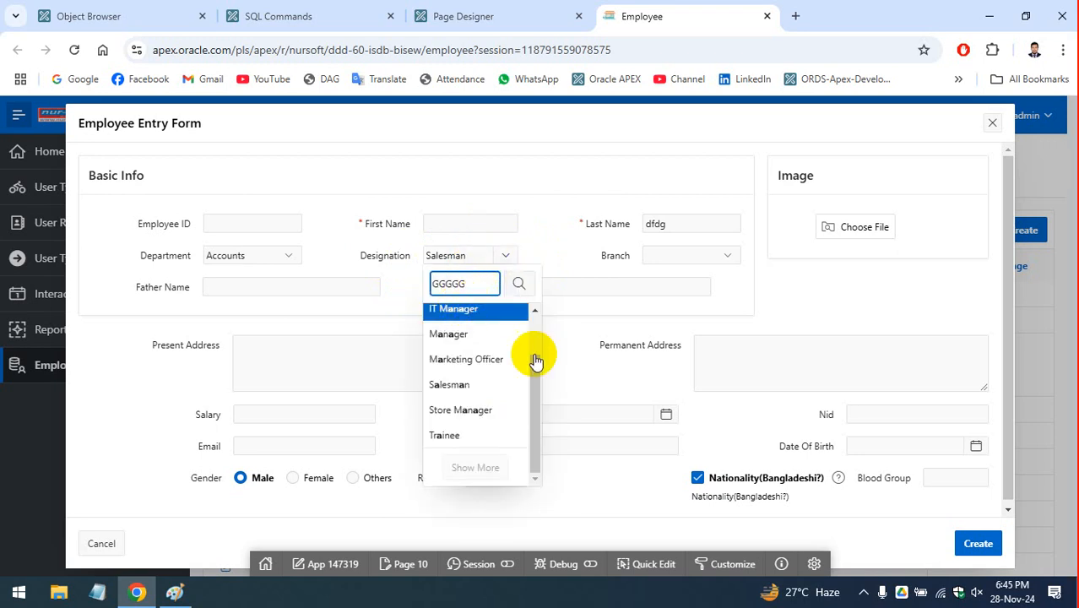
pyautogui.scroll(2, 530, 379)
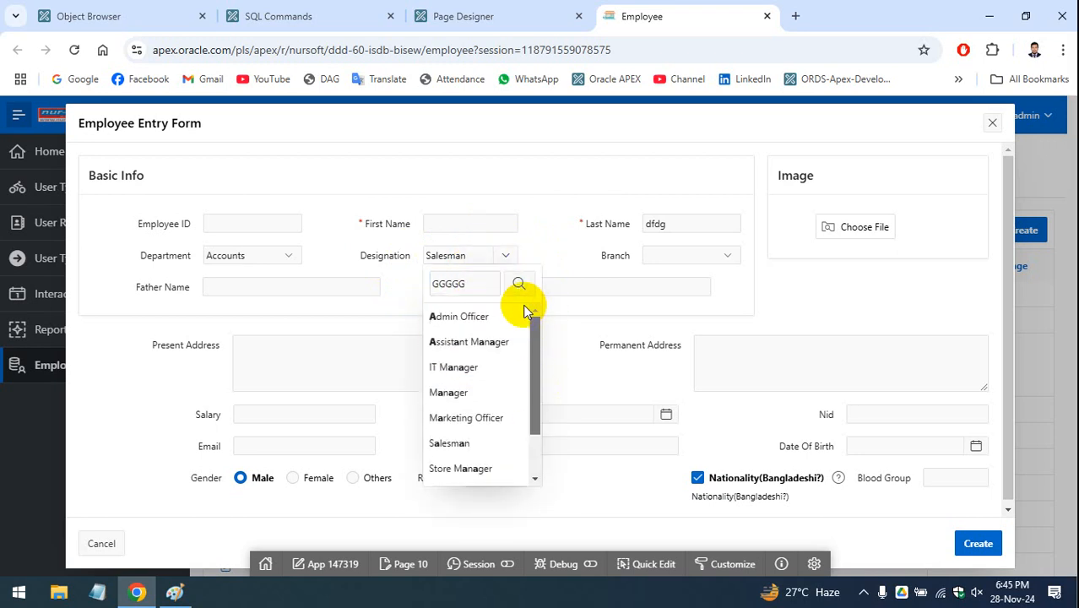
pyautogui.click(549, 249)
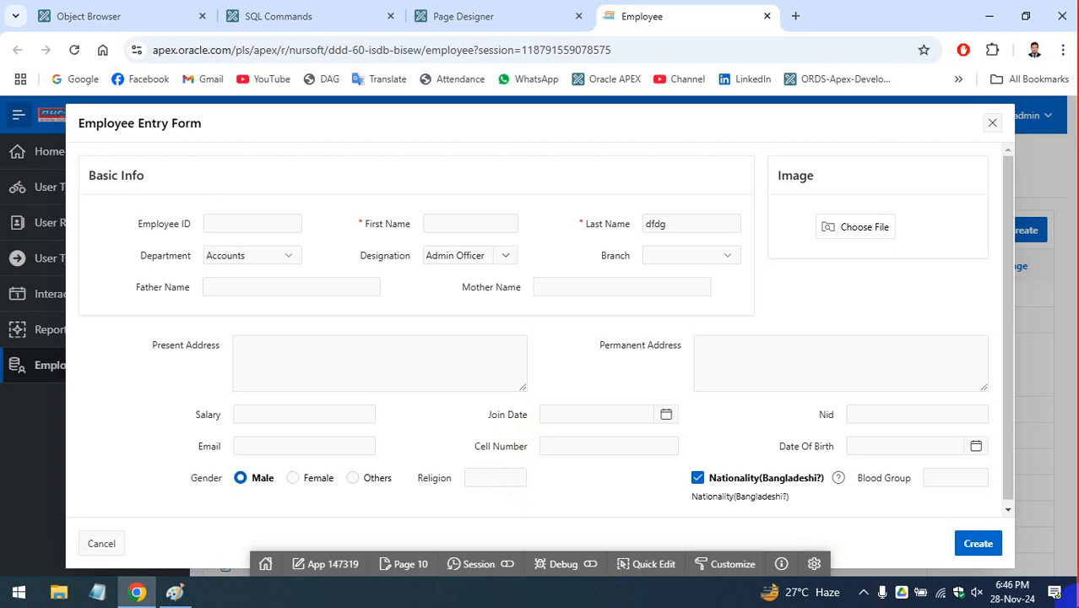
# Open page 10 in Page Designer and change the P10_RELIGION item's type to Select List
pyautogui.click(405, 567)
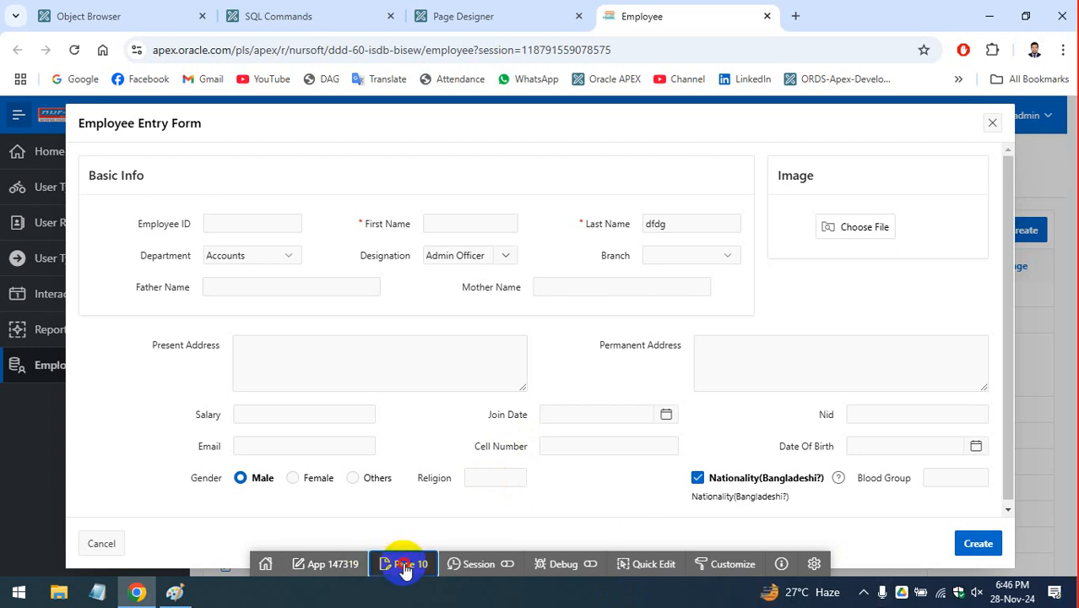
pyautogui.scroll(-5, 241, 437)
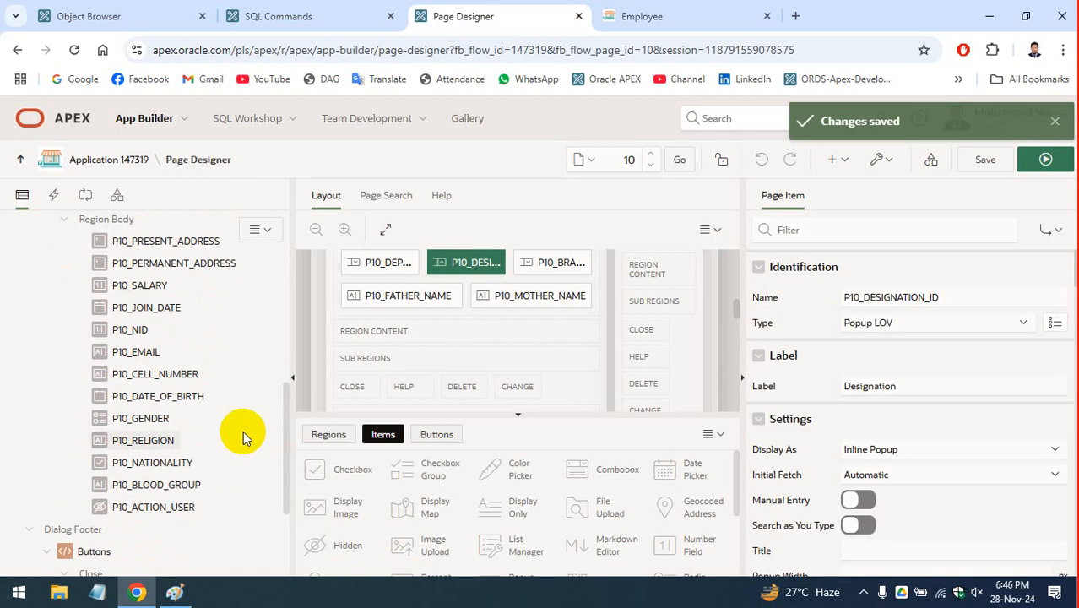
pyautogui.scroll(-2, 211, 422)
pyautogui.click(141, 361)
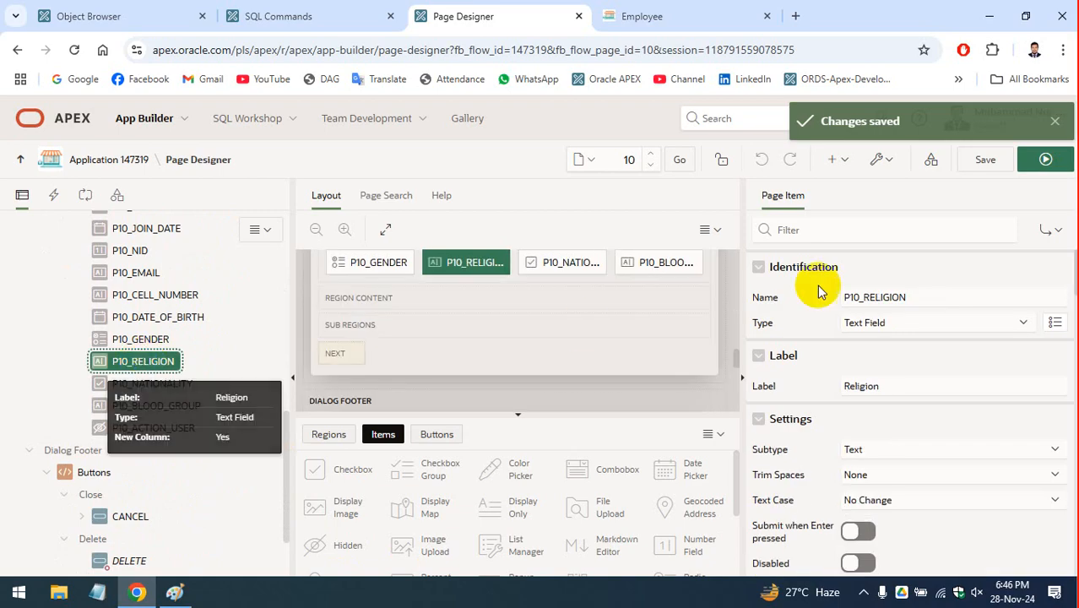
pyautogui.click(902, 323)
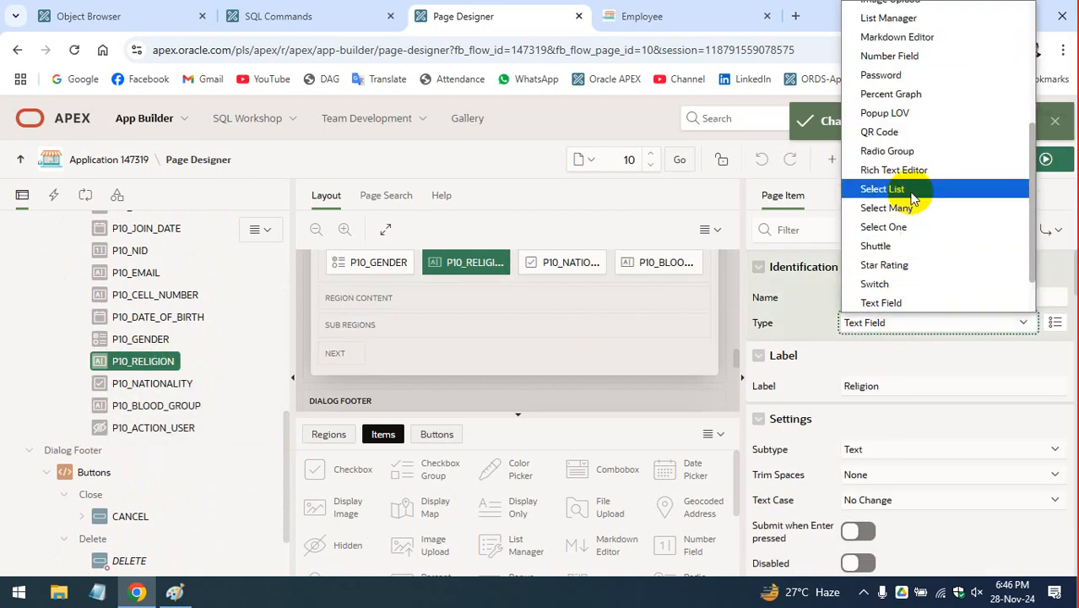
pyautogui.click(912, 196)
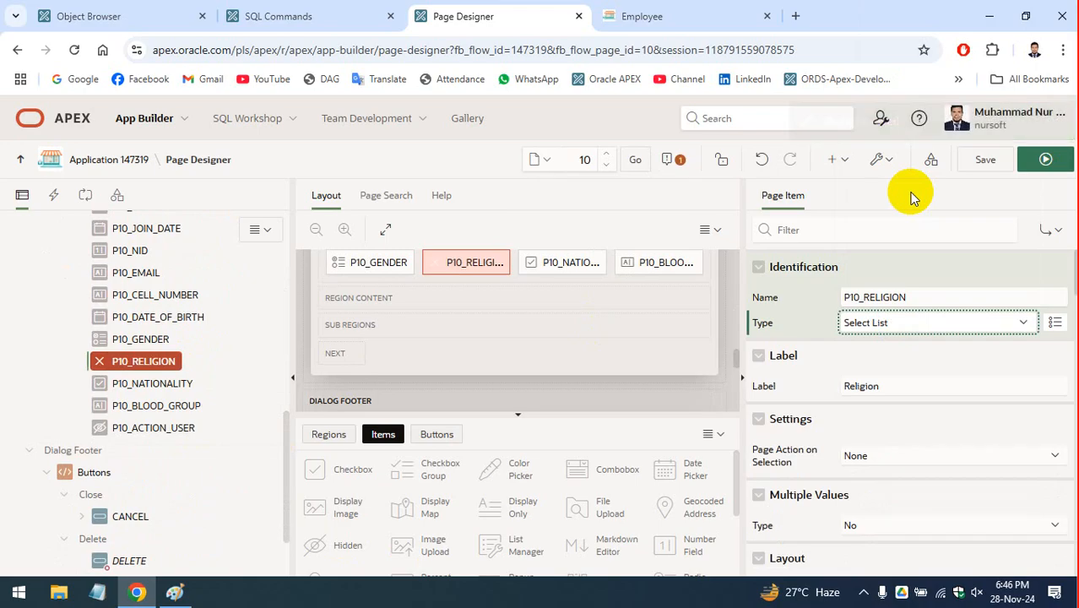
# Set the list of values type of P10_RELIGION to Static Values
pyautogui.scroll(-2, 916, 322)
pyautogui.scroll(-1, 910, 320)
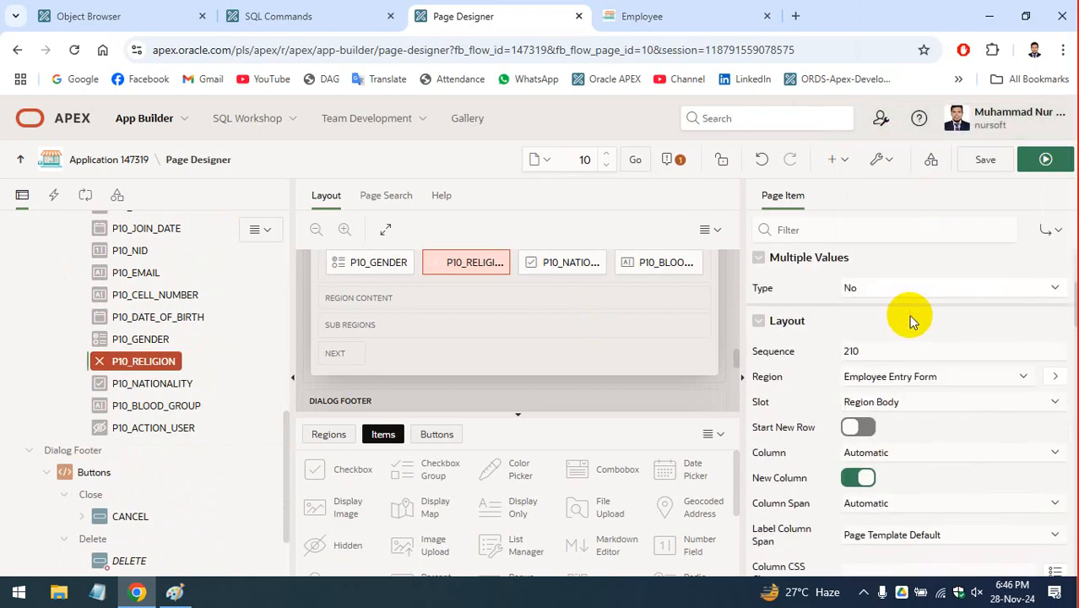
pyautogui.scroll(-5, 909, 321)
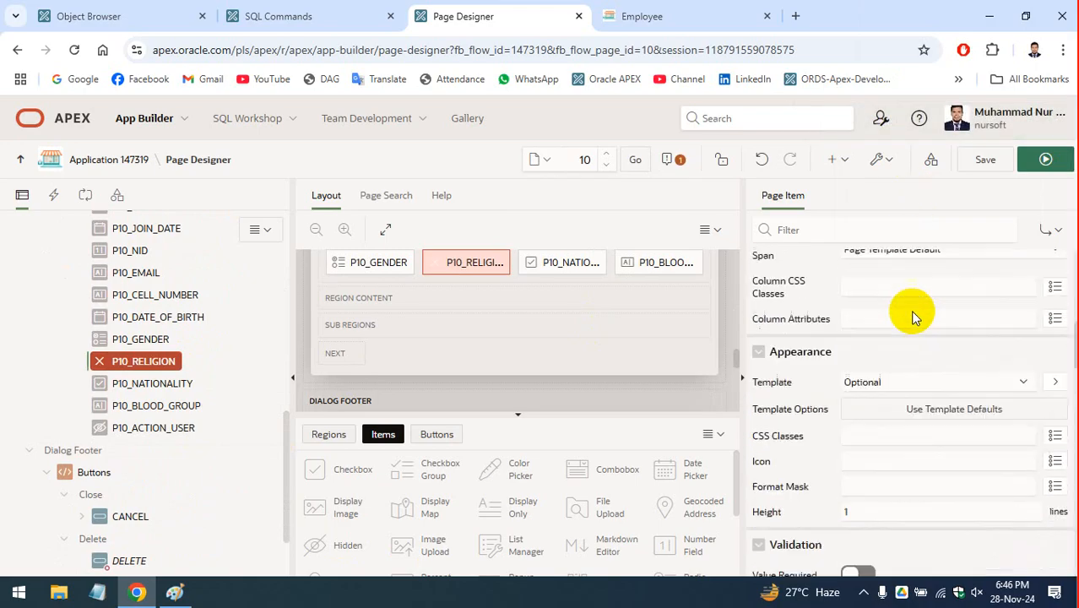
pyautogui.scroll(-2, 912, 315)
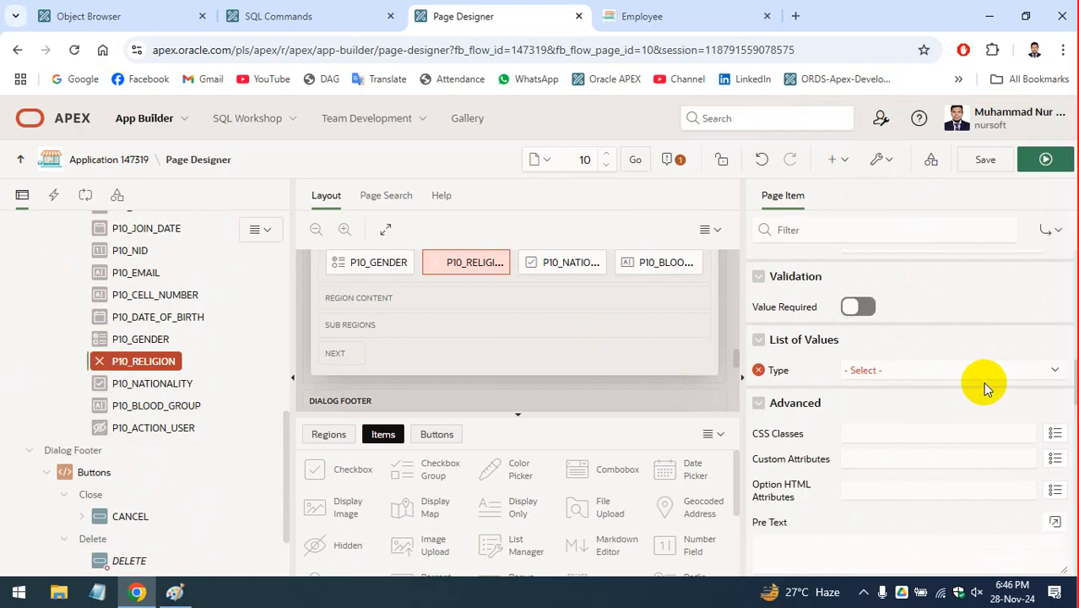
pyautogui.click(929, 369)
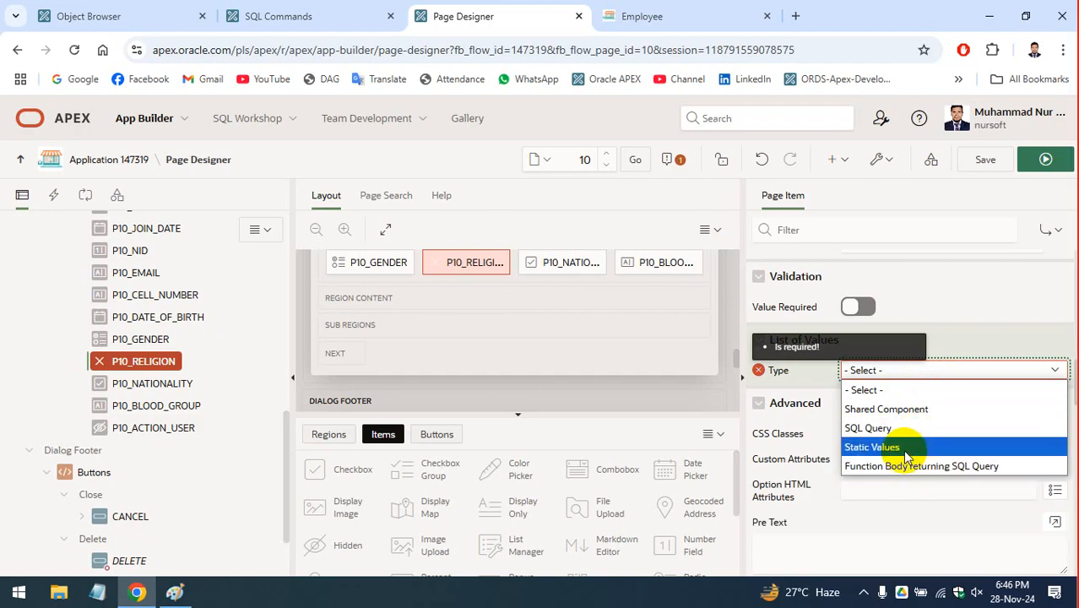
pyautogui.click(900, 448)
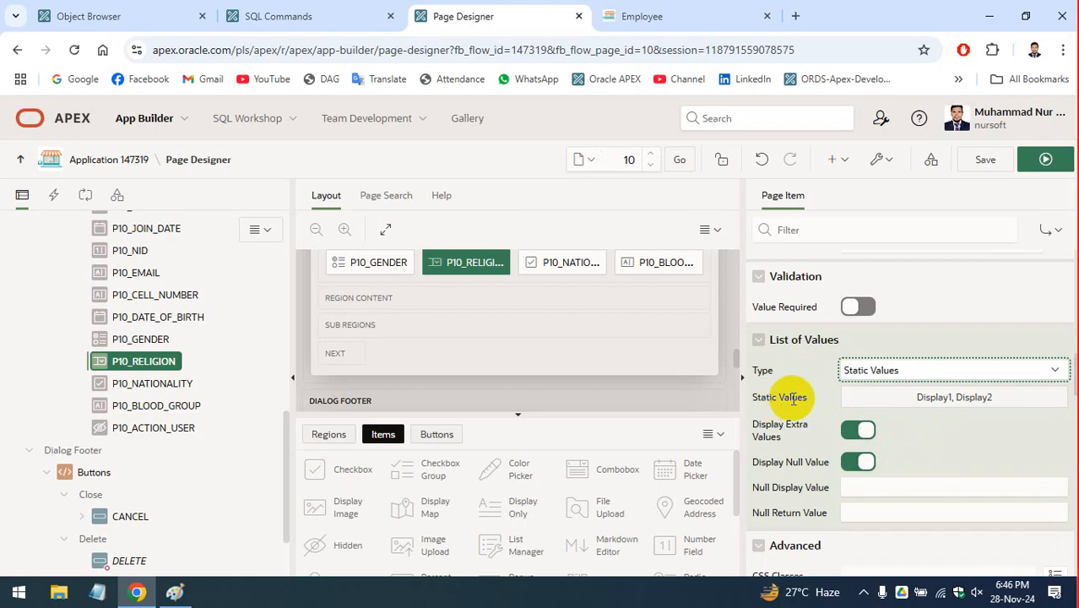
# Open the static values of P10_RELIGION and set the first entry's display and return values to Islam
pyautogui.click(915, 395)
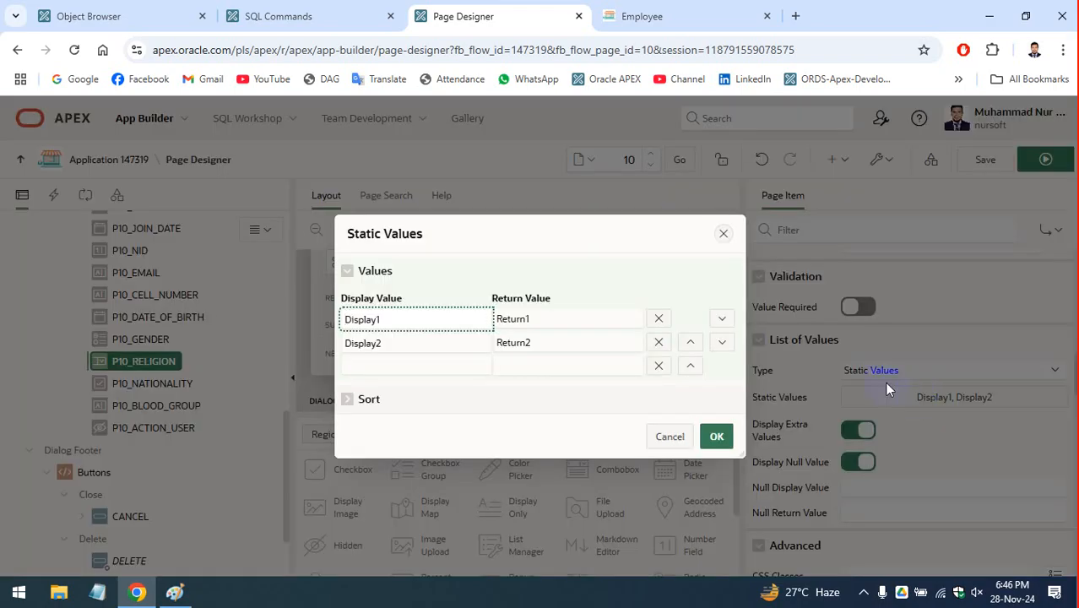
pyautogui.doubleClick(390, 319)
pyautogui.write('iSMLA')
pyautogui.press('BackSpace')
pyautogui.press('BackSpace')
pyautogui.press('BackSpace')
pyautogui.press('BackSpace')
pyautogui.press('BackSpace')
pyautogui.write('Islam')
pyautogui.press('Tab')
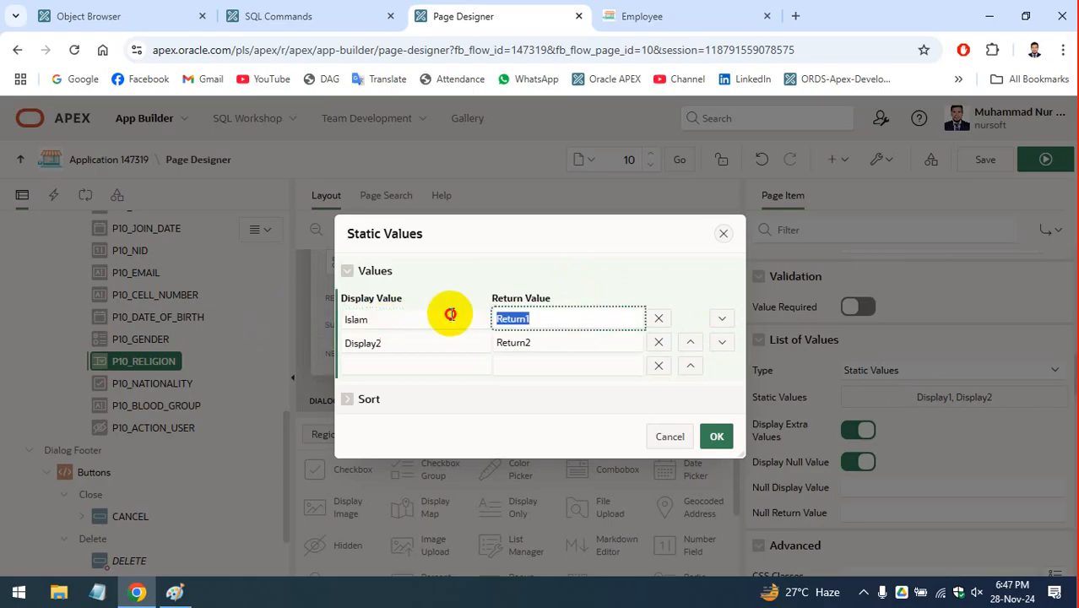
pyautogui.write('Islam')
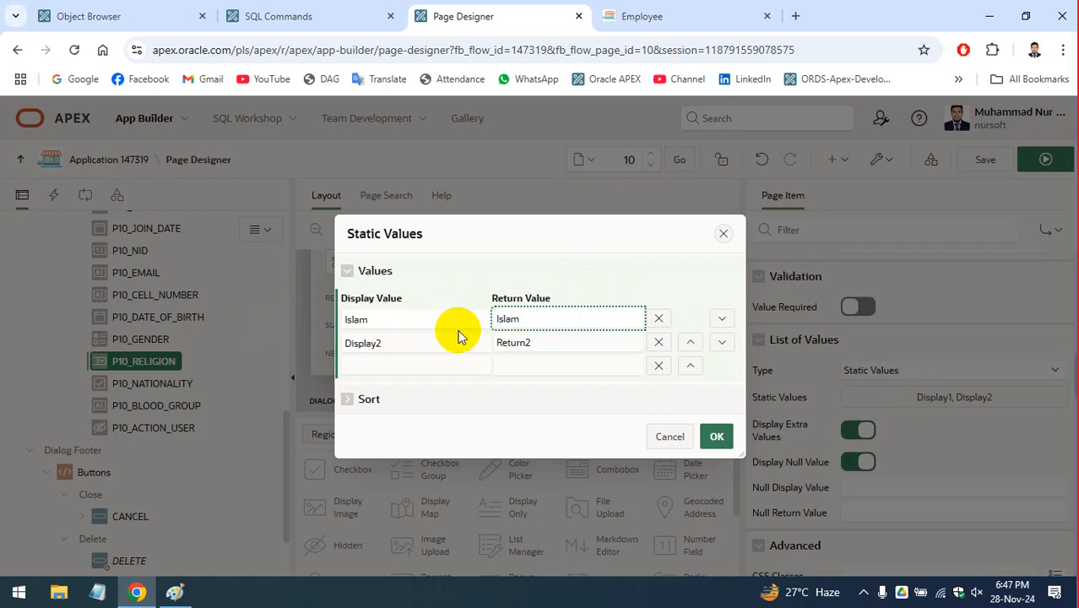
# Set the display and return values of the second static entry to Sonaton
pyautogui.click(454, 338)
pyautogui.write('Sonaton')
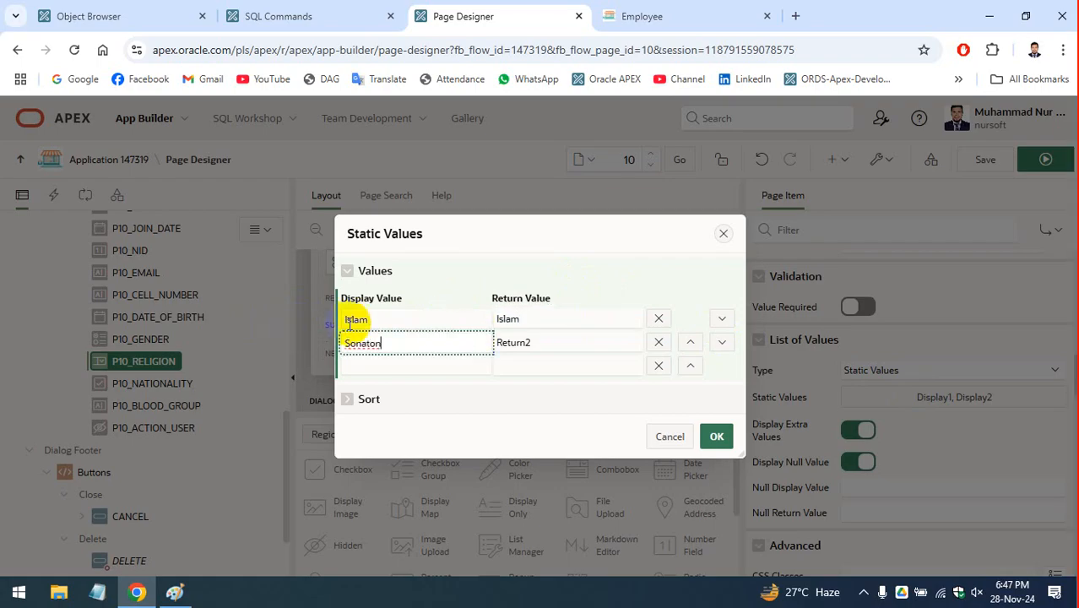
pyautogui.doubleClick(401, 340)
pyautogui.hotkey('ctrl', 'c')
pyautogui.click(554, 344)
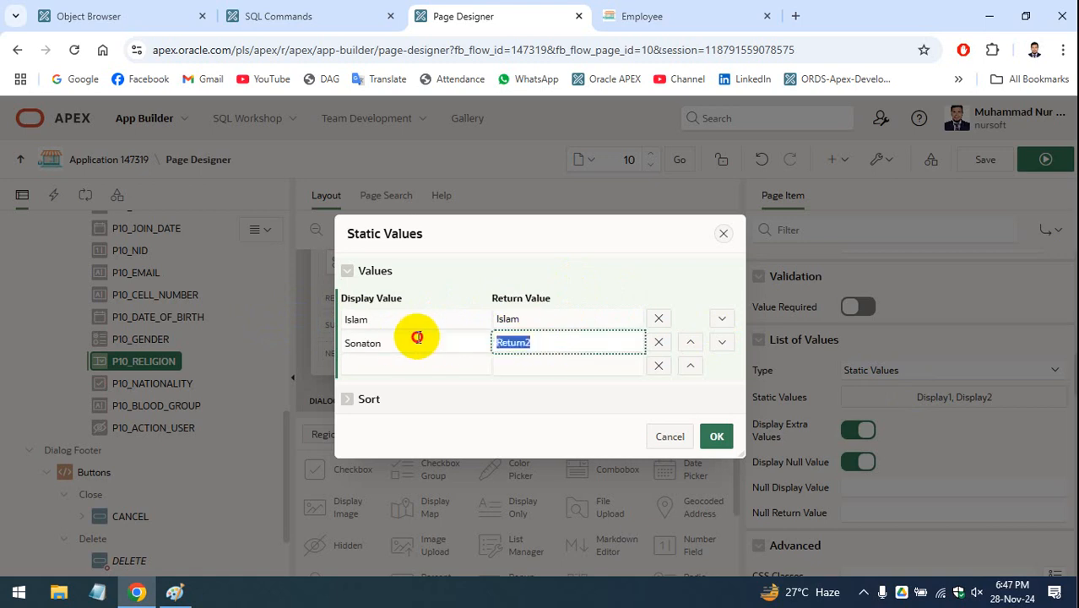
pyautogui.hotkey('ctrl', 'v')
# Add a third and a fourth static entry for P10_RELIGION, with display and return values A1 and B2
pyautogui.click(392, 366)
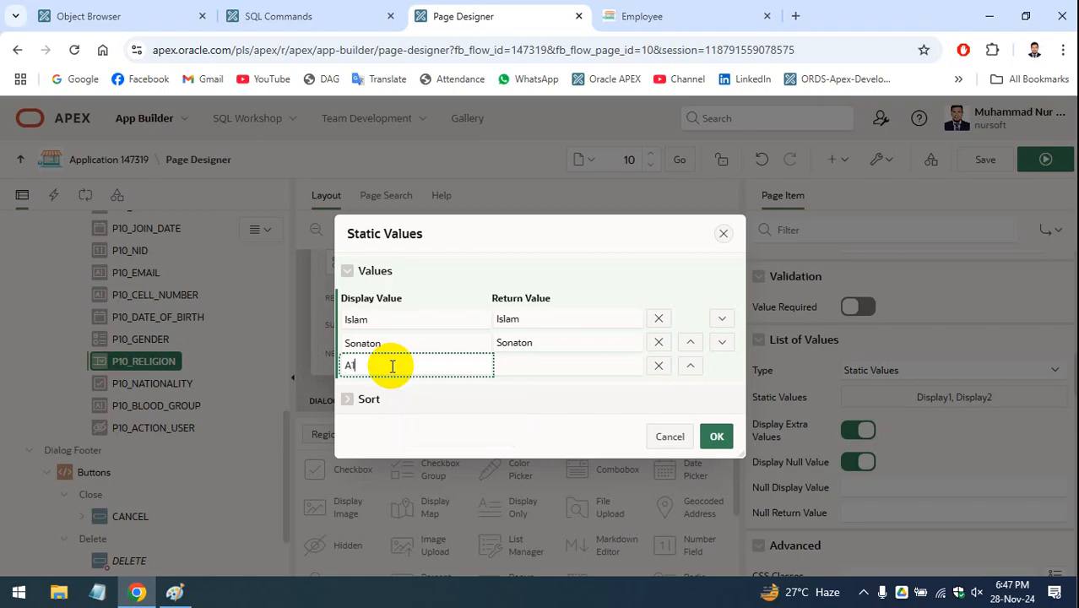
pyautogui.doubleClick(391, 365)
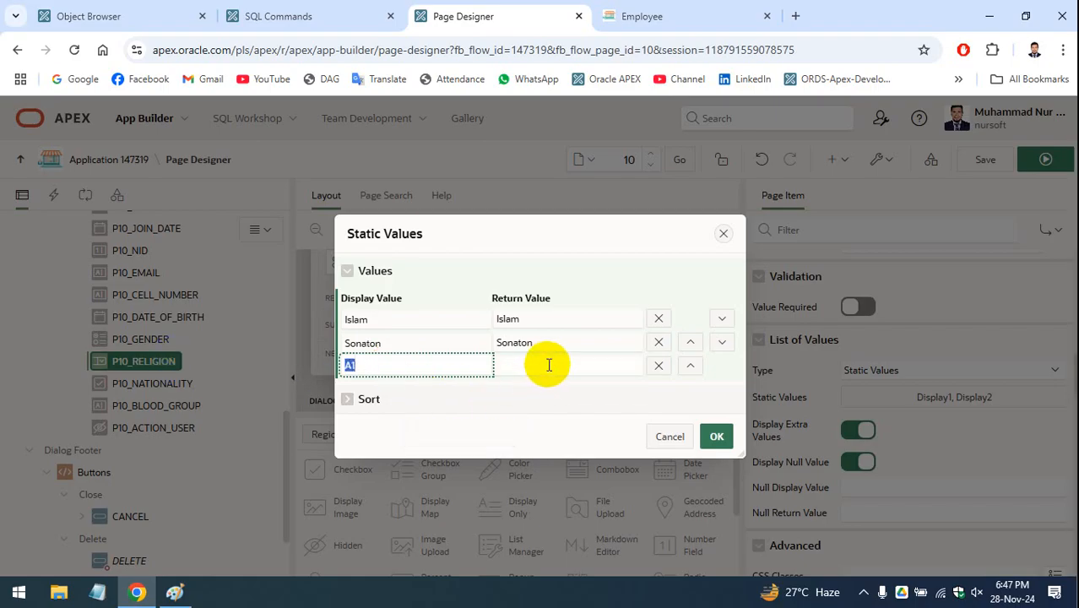
pyautogui.click(504, 372)
pyautogui.click(398, 386)
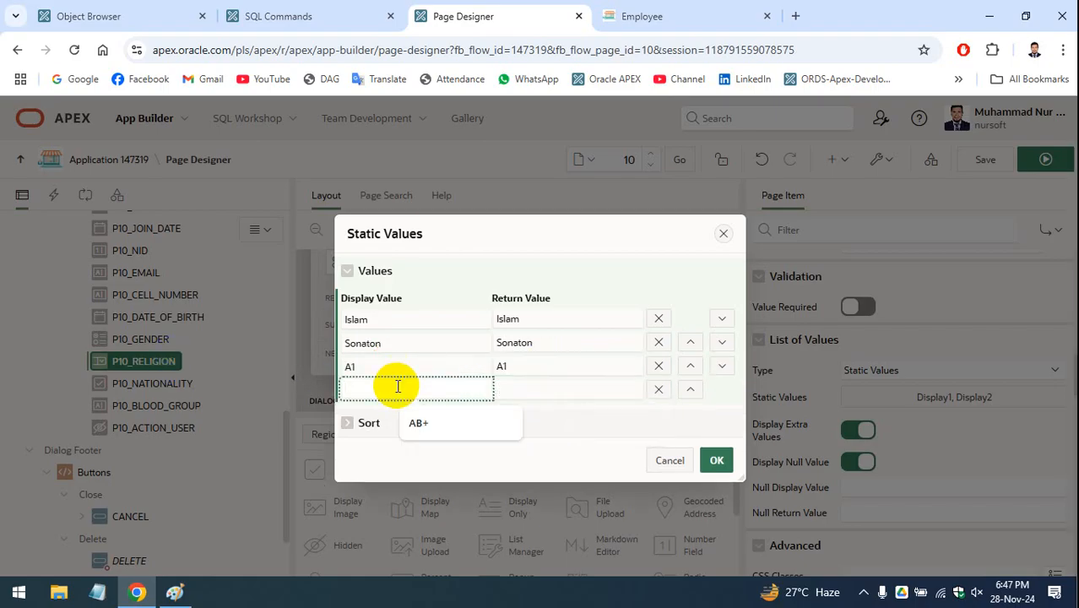
pyautogui.write('B2')
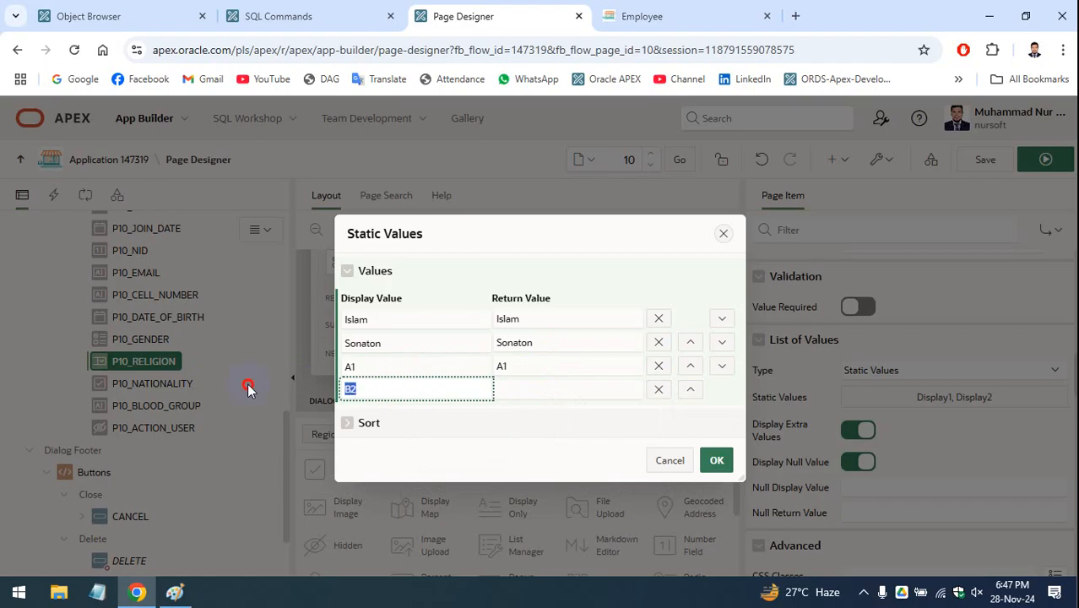
pyautogui.click(525, 389)
pyautogui.write('B2')
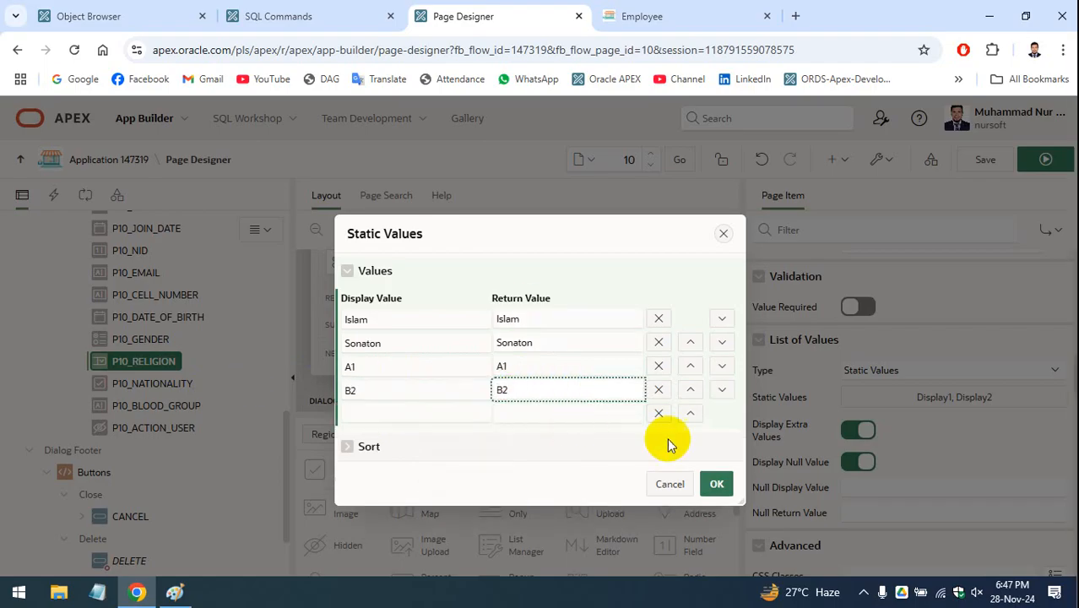
# Turn off Sort at Runtime for the static values of P10_RELIGION, accept them and save the page
pyautogui.click(349, 446)
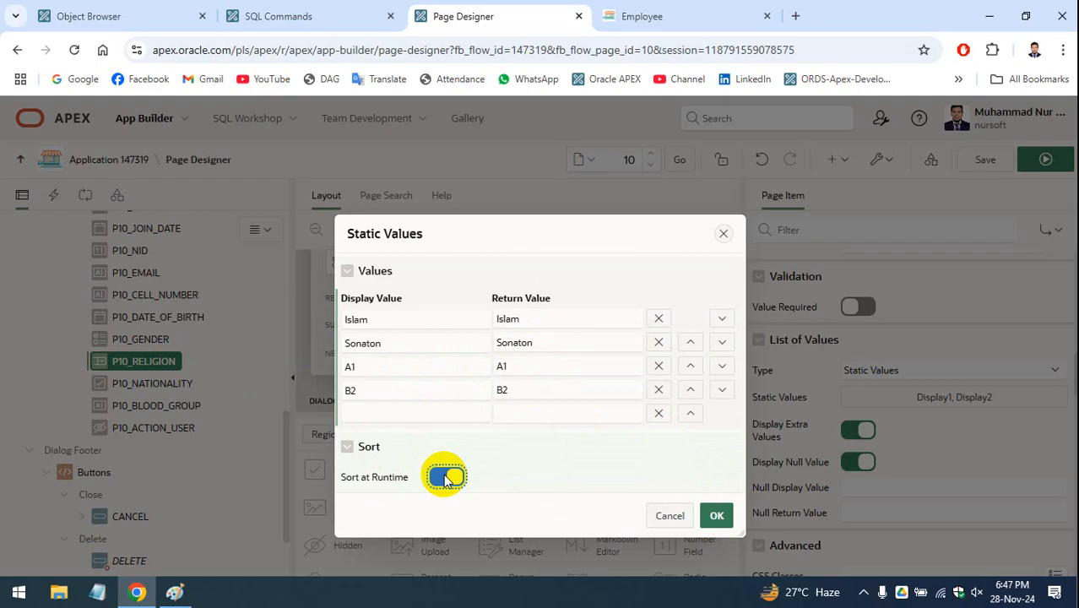
pyautogui.click(445, 477)
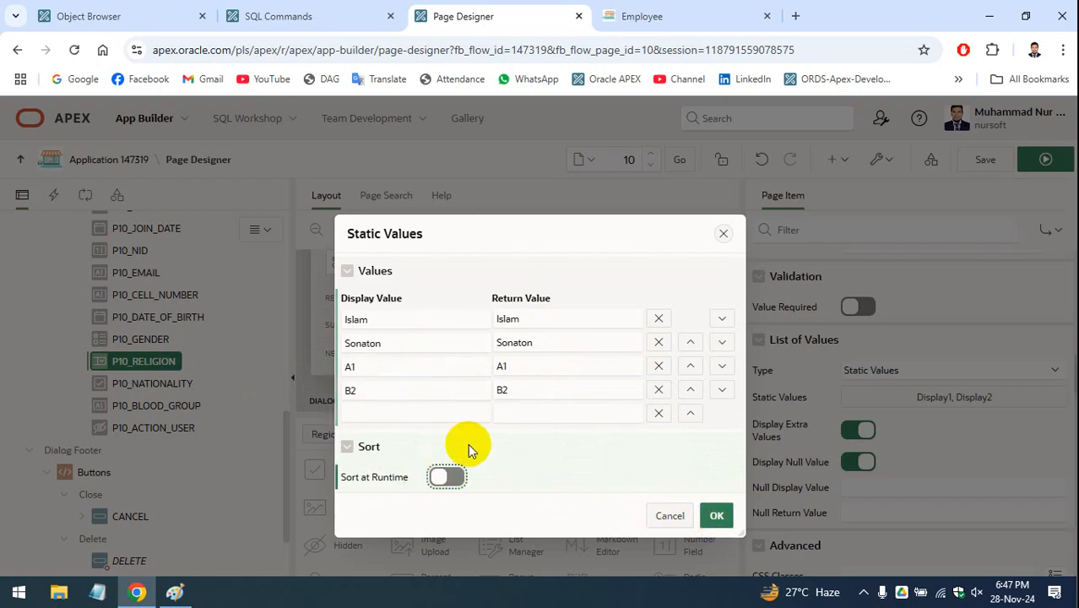
pyautogui.click(714, 516)
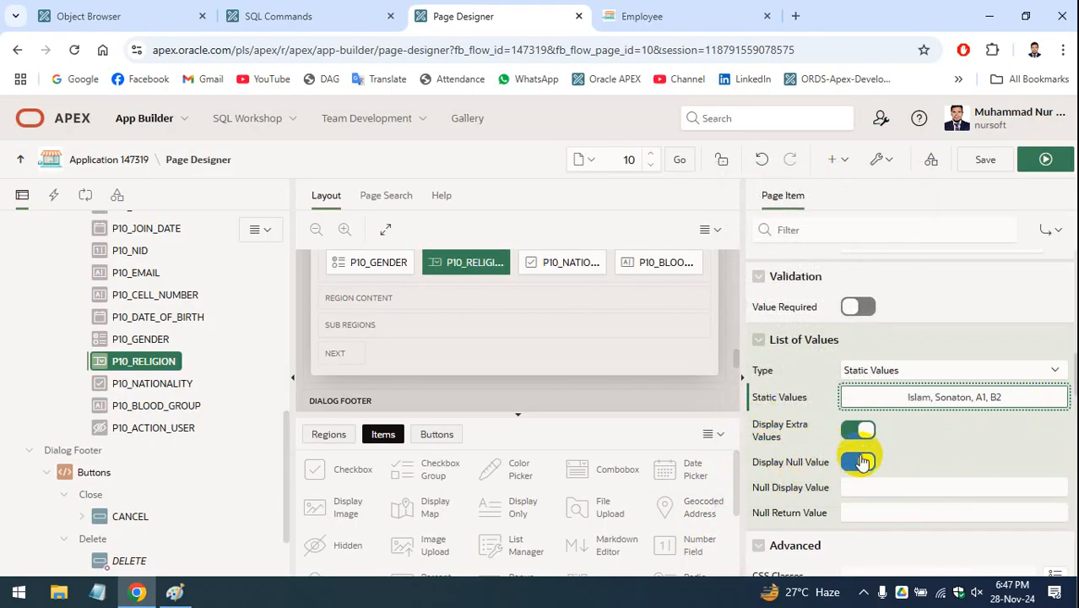
pyautogui.click(985, 159)
# Reopen the Employee Entry Form in the running application and examine the options of the Religion select list
pyautogui.click(723, 10)
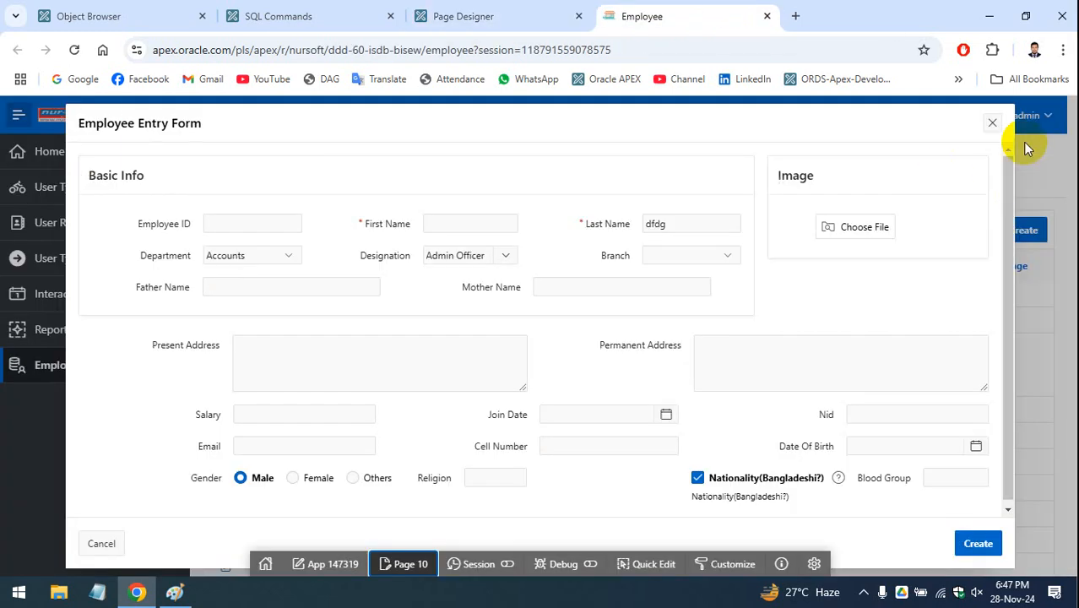
pyautogui.click(991, 124)
pyautogui.click(1023, 235)
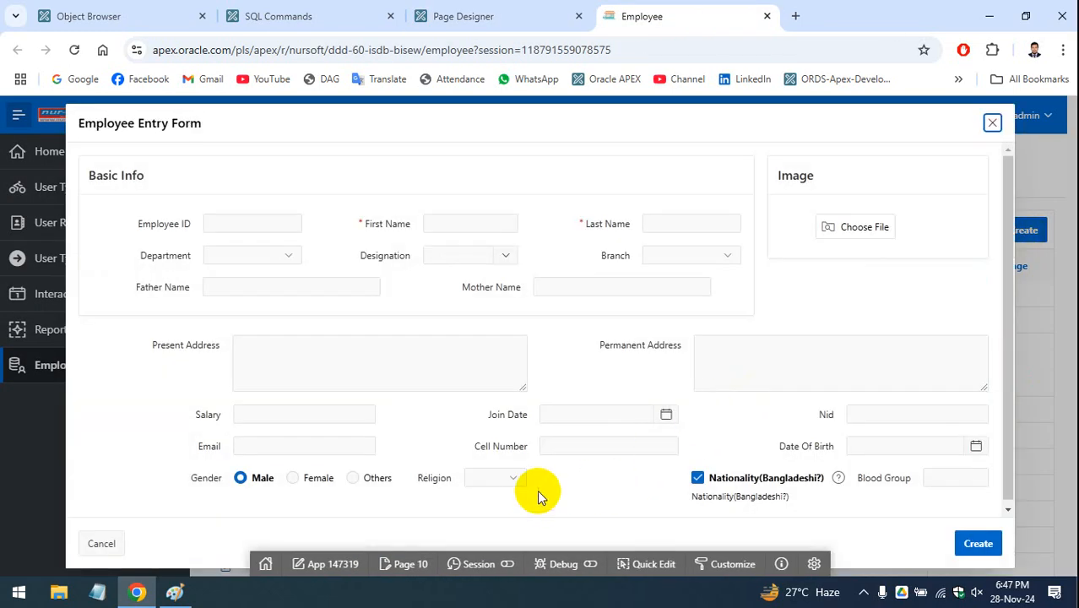
pyautogui.click(509, 479)
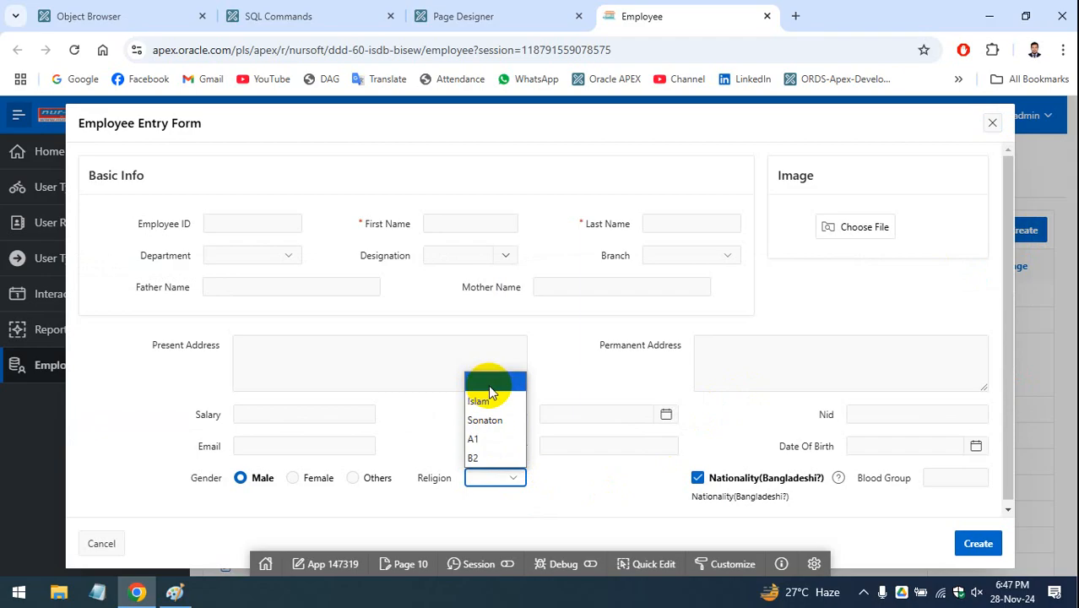
pyautogui.click(508, 485)
pyautogui.click(505, 479)
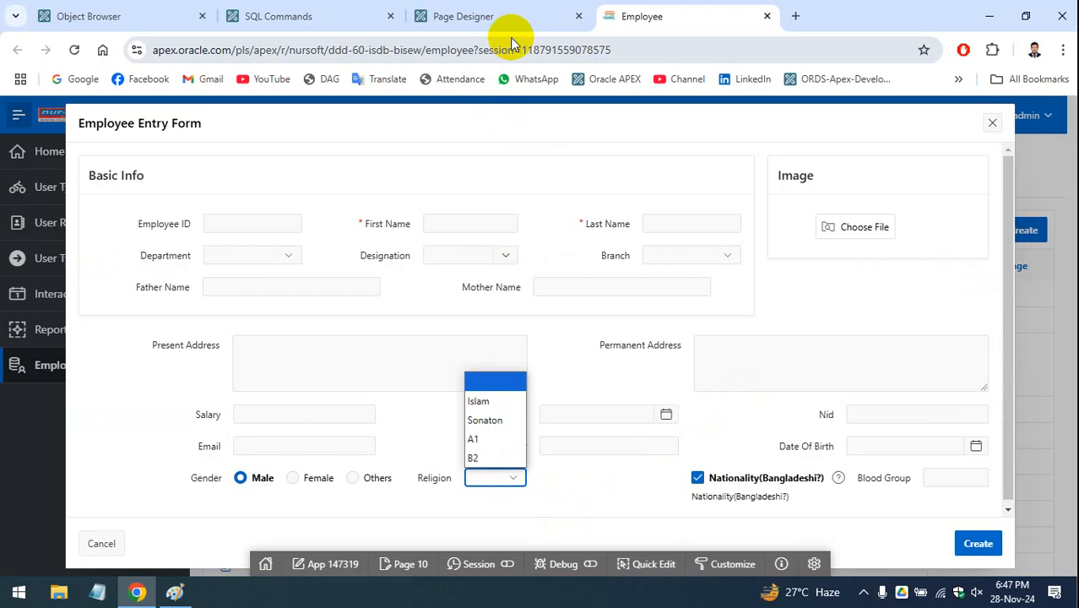
pyautogui.click(514, 480)
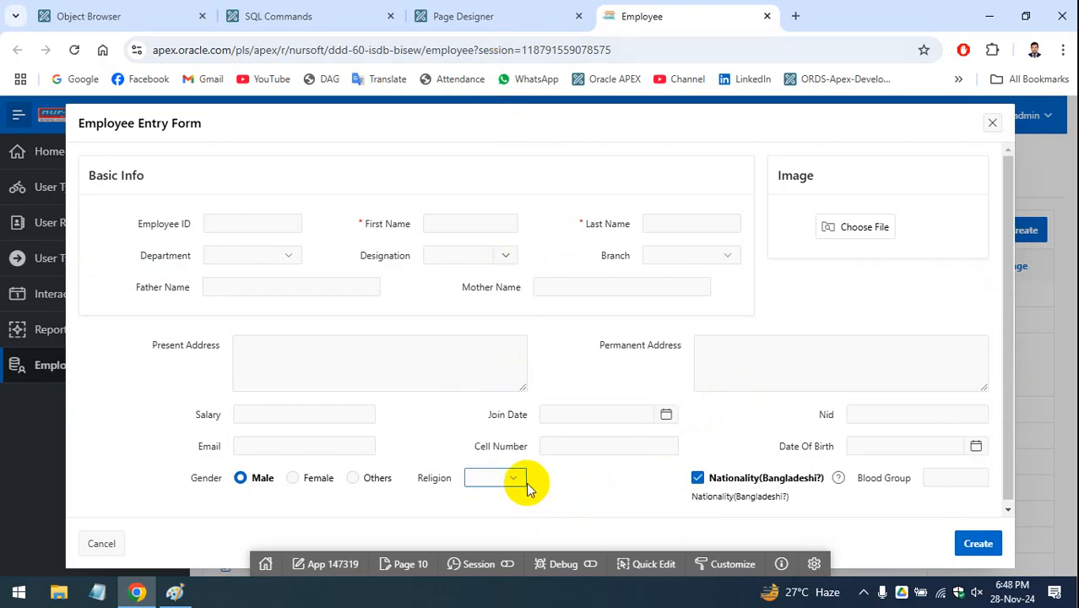
# Open the Department list on the form and compare it with the Religion list
pyautogui.click(240, 257)
pyautogui.click(241, 253)
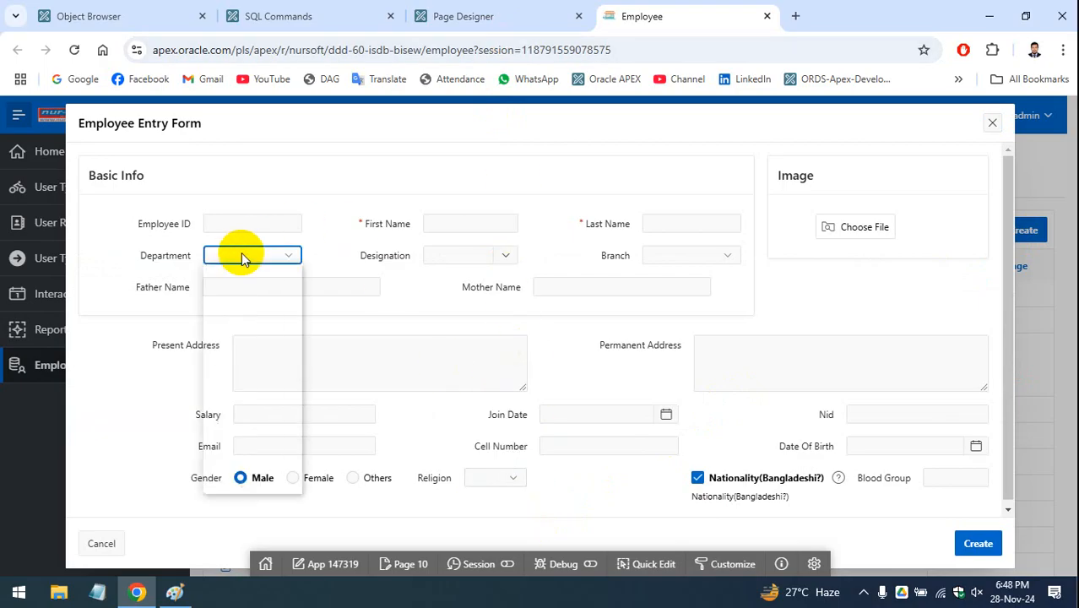
pyautogui.click(517, 478)
pyautogui.click(560, 479)
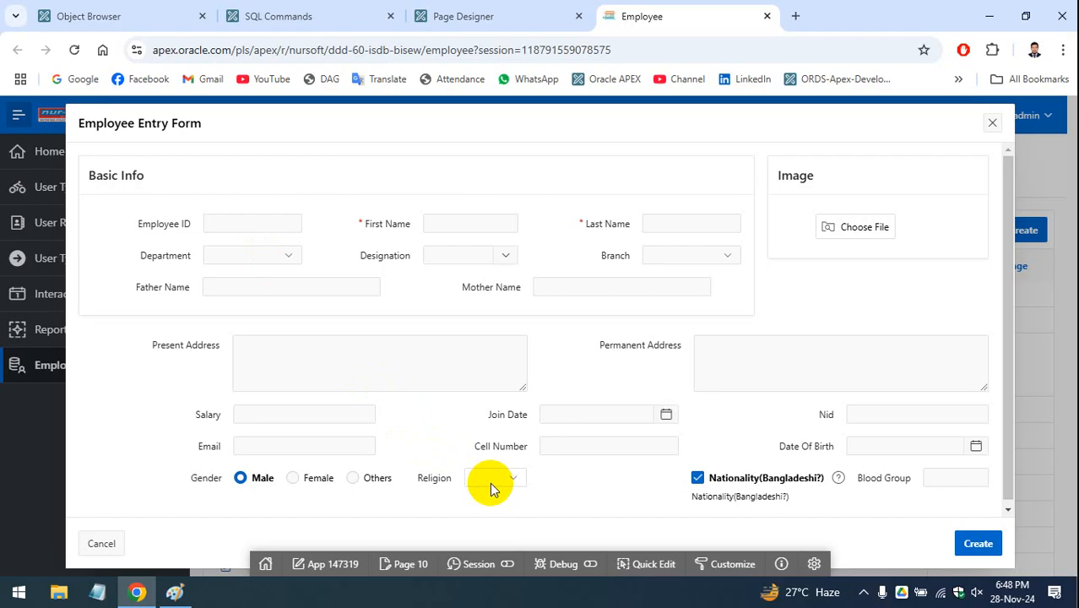
# Return to Page Designer and change the P10_BLOOD_GROUP item's type to Popup LOV
pyautogui.click(511, 15)
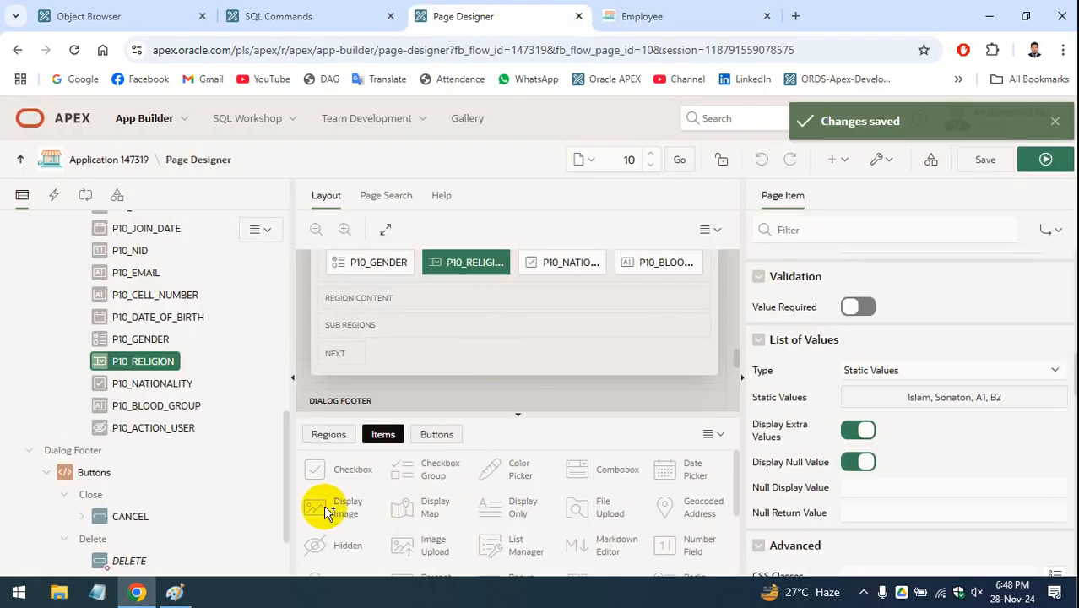
pyautogui.click(173, 407)
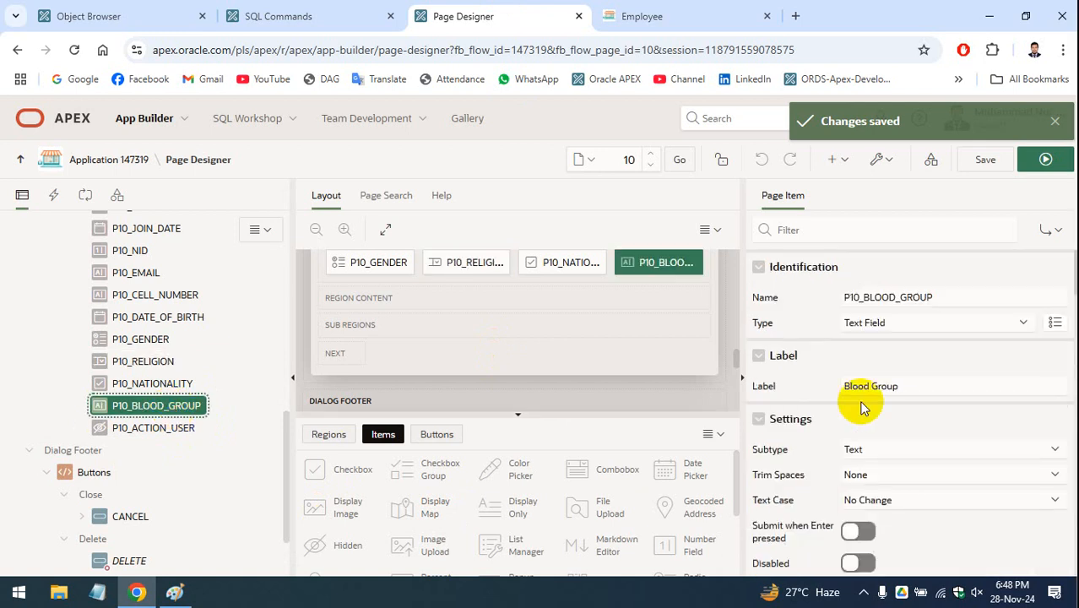
pyautogui.click(915, 322)
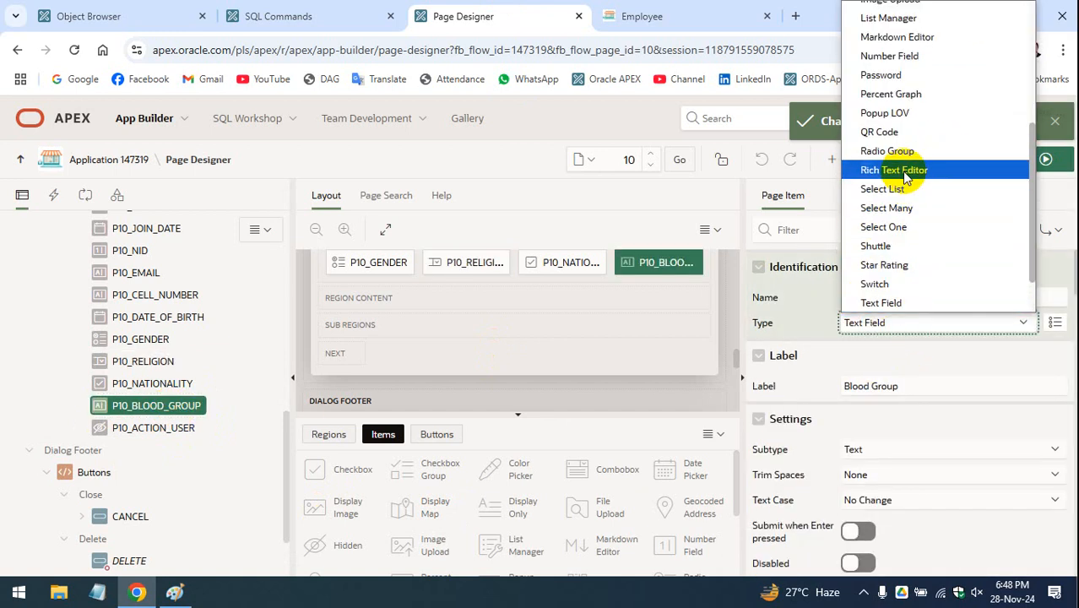
pyautogui.click(905, 117)
# Set the list of values type of P10_BLOOD_GROUP to Static Values
pyautogui.scroll(-8, 904, 342)
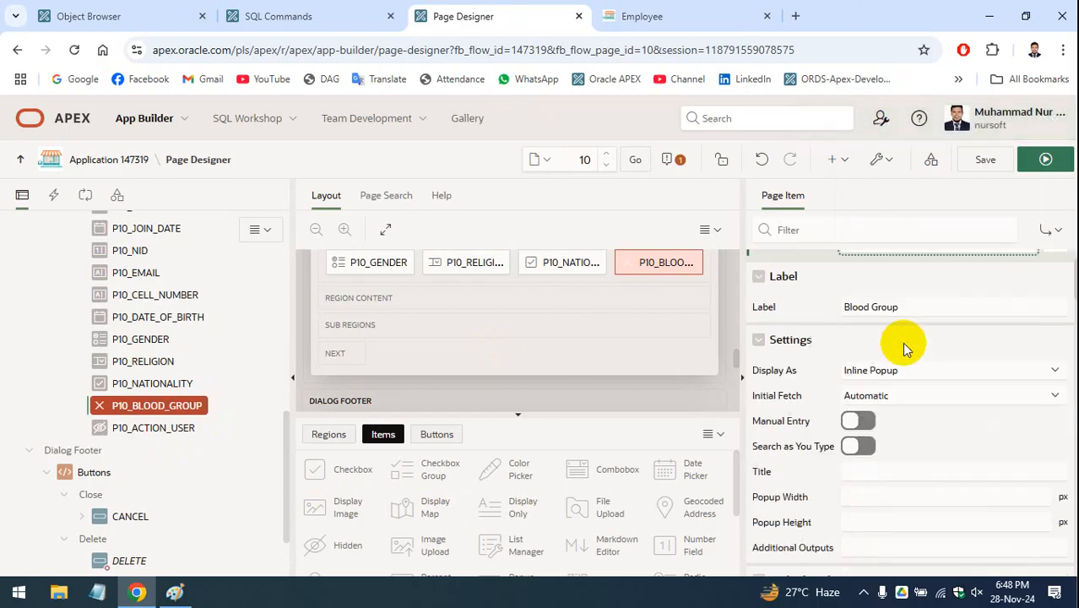
pyautogui.scroll(-10, 905, 342)
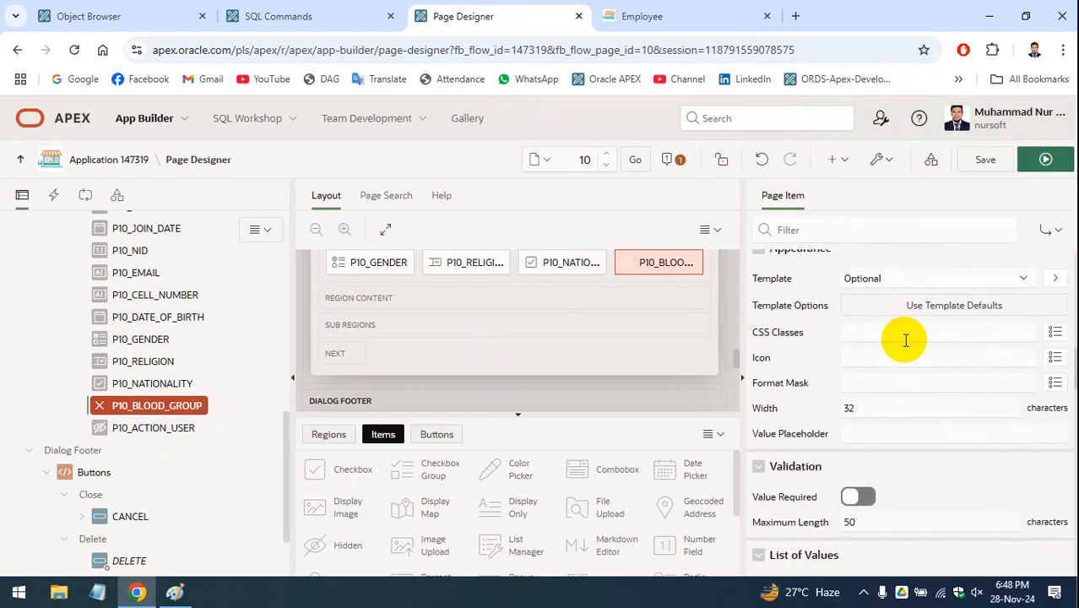
pyautogui.click(882, 346)
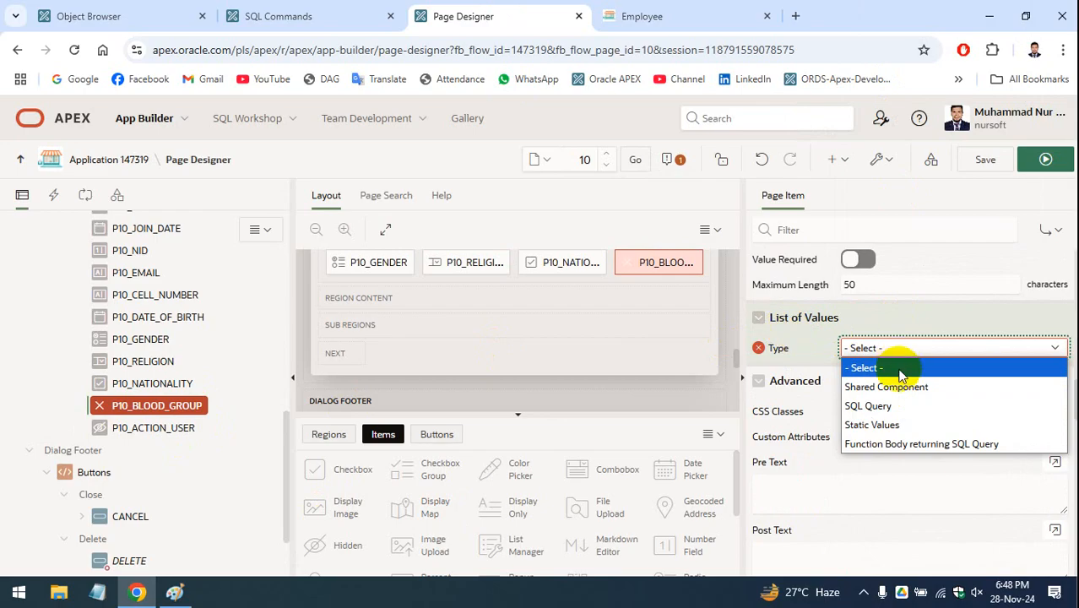
pyautogui.click(890, 427)
# Open the static values of P10_BLOOD_GROUP and set the first entry's display and return values to A+
pyautogui.click(924, 390)
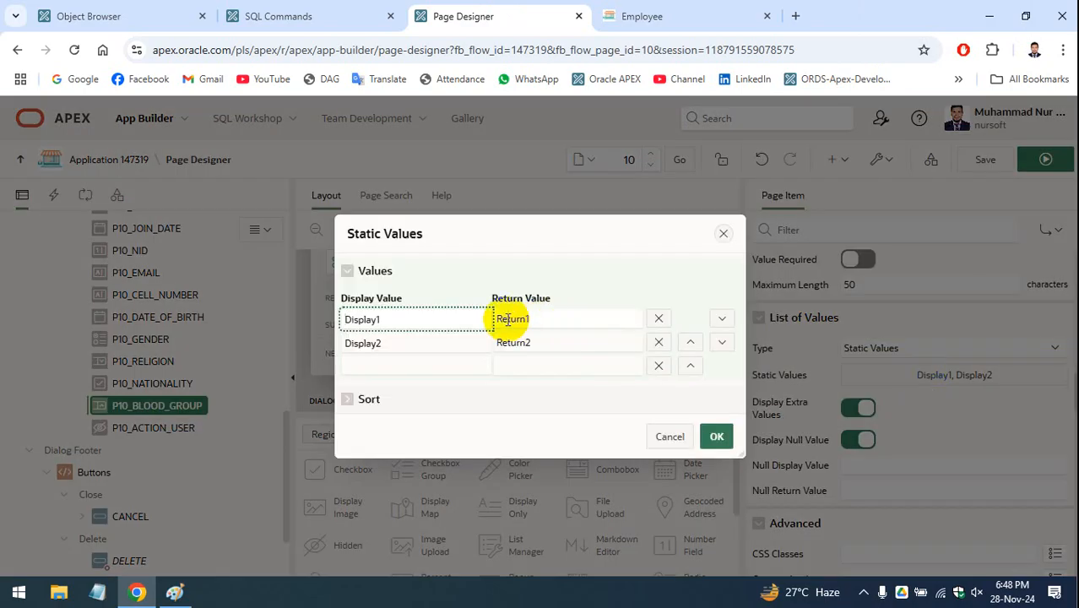
pyautogui.moveTo(498, 318); pyautogui.dragTo(206, 319)
pyautogui.write('A+')
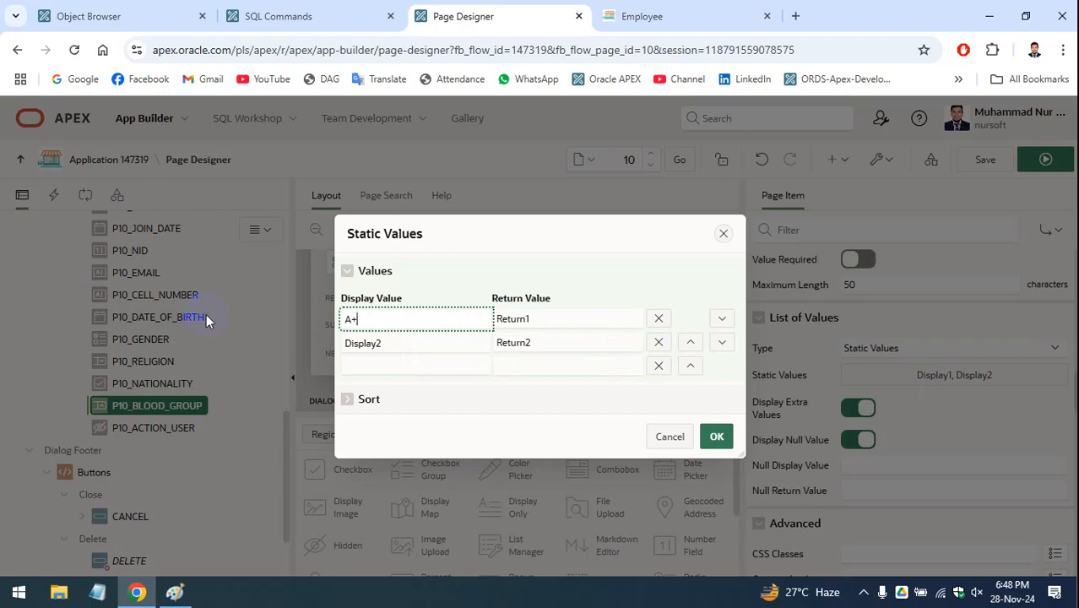
pyautogui.moveTo(388, 318); pyautogui.dragTo(249, 318)
pyautogui.hotkey('ctrl', 'c')
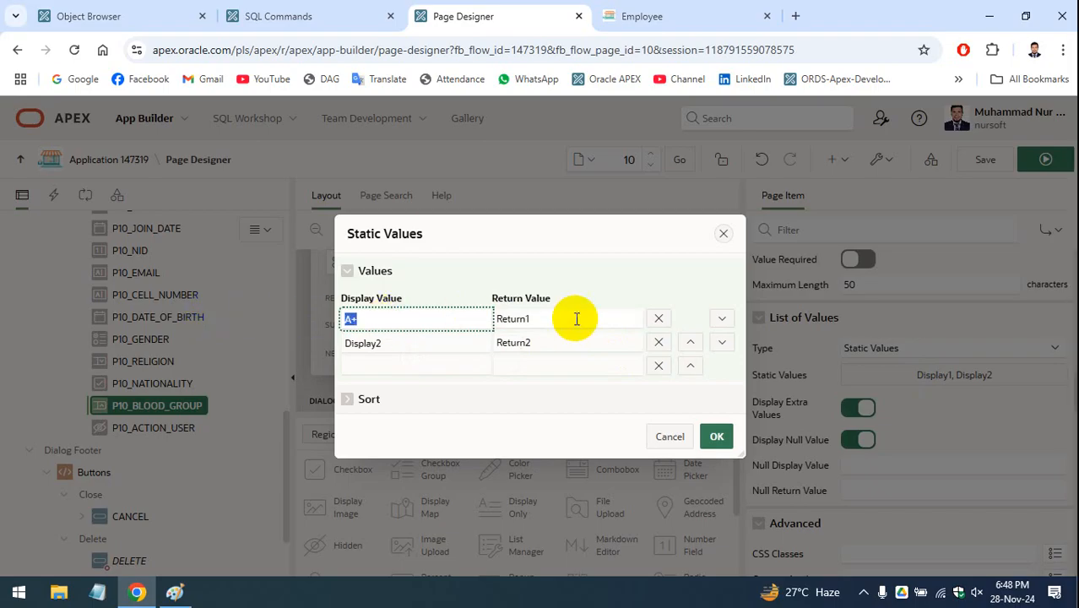
pyautogui.moveTo(580, 318); pyautogui.dragTo(253, 330)
pyautogui.hotkey('ctrl', 'v')
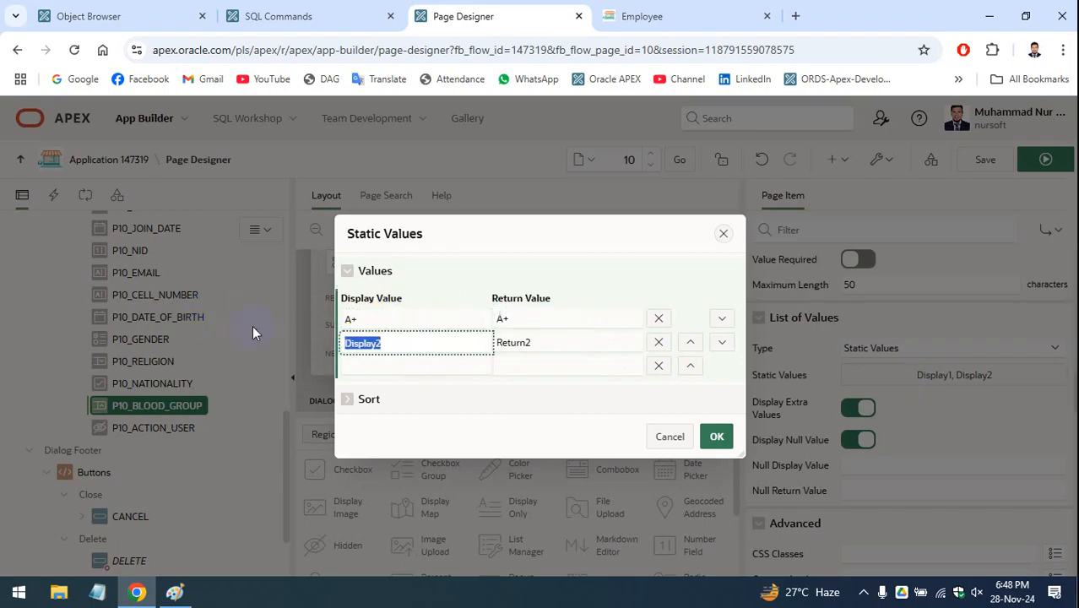
# Set the display and return values of the second blood group entry to AB+
pyautogui.write('AB+')
pyautogui.tripleClick(398, 340)
pyautogui.hotkey('ctrl', 'c')
pyautogui.moveTo(556, 342); pyautogui.dragTo(477, 342)
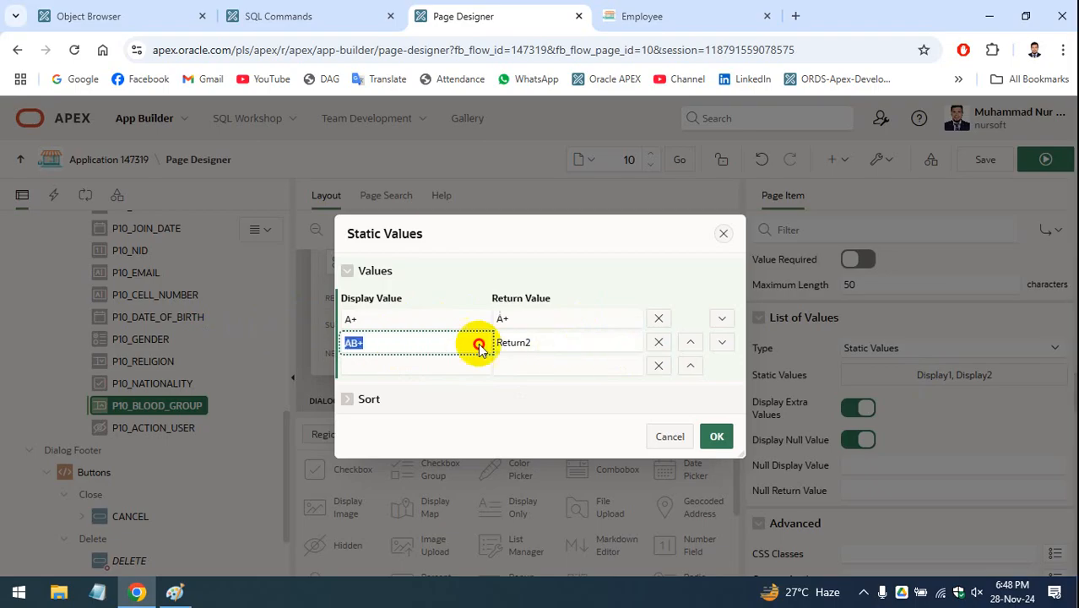
pyautogui.hotkey('ctrl', 'v')
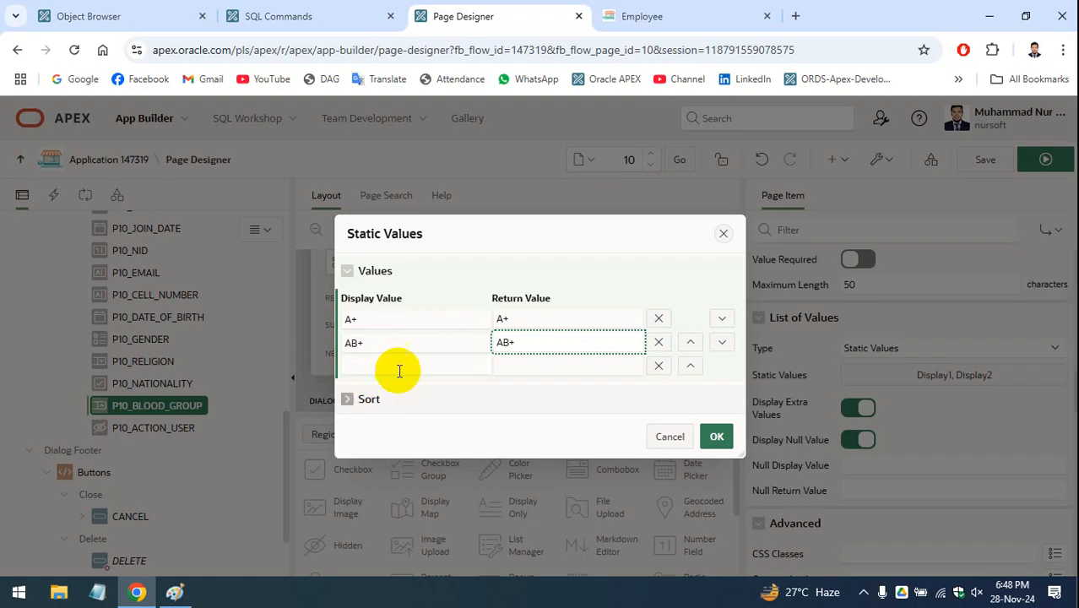
# Add a third blood group entry with O+ as both display and return value
pyautogui.click(398, 368)
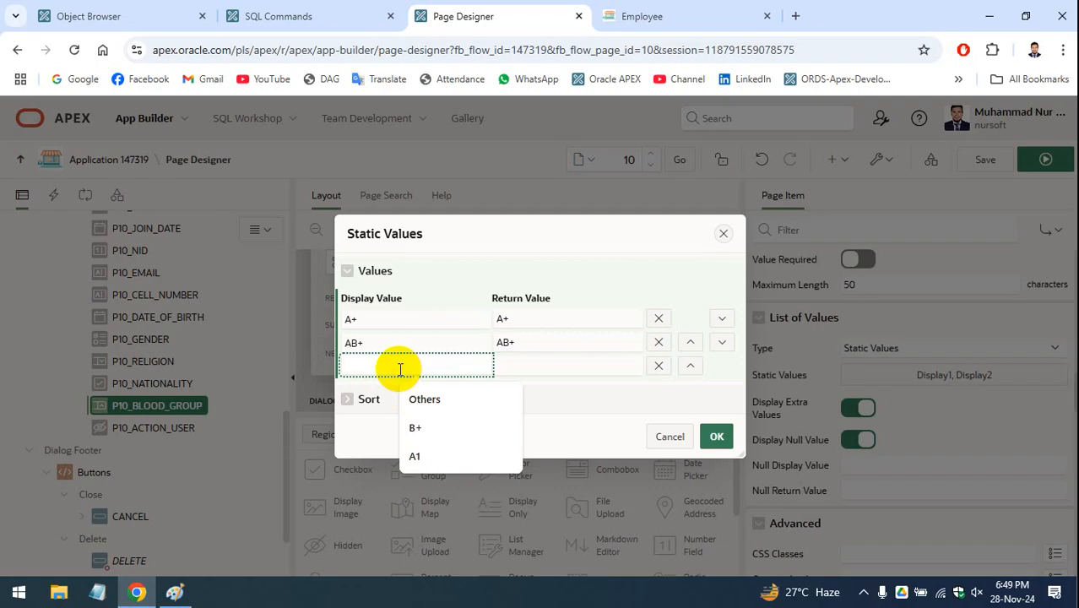
pyautogui.write('B')
pyautogui.press('BackSpace')
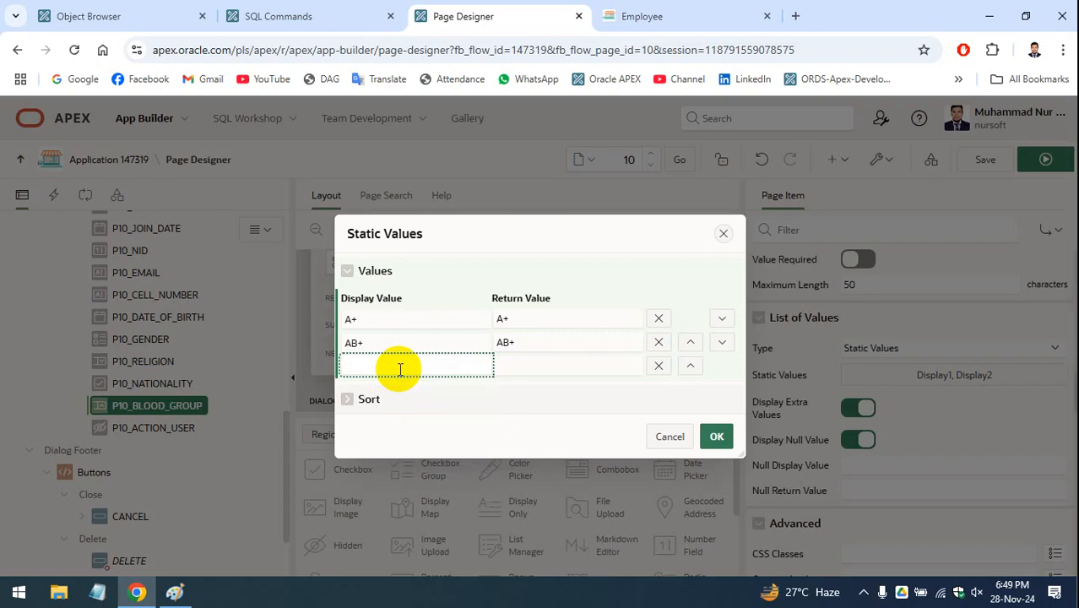
pyautogui.write('O+')
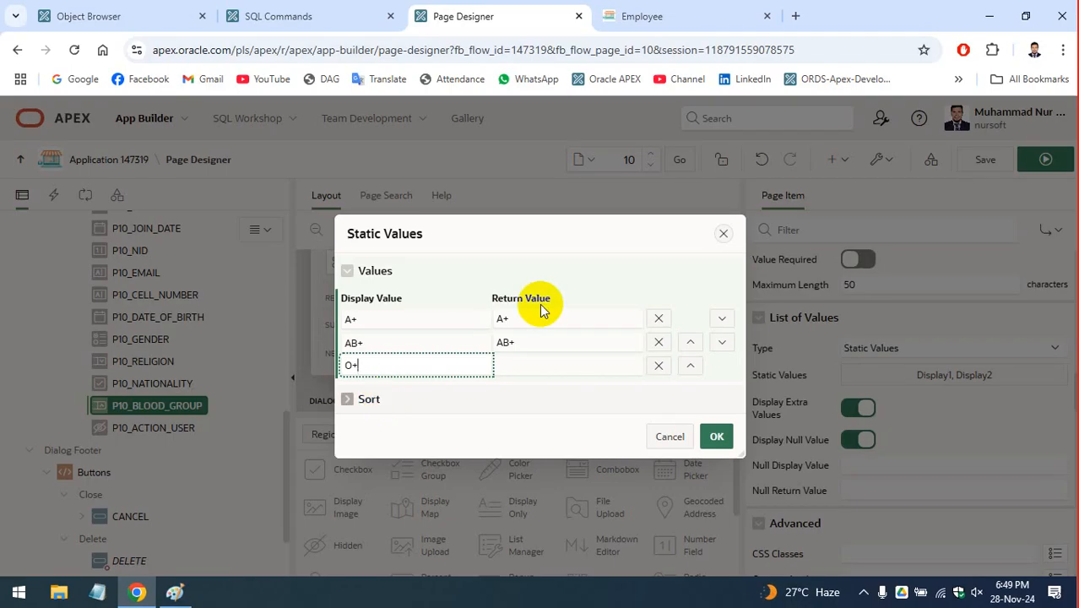
pyautogui.moveTo(450, 361); pyautogui.dragTo(308, 366)
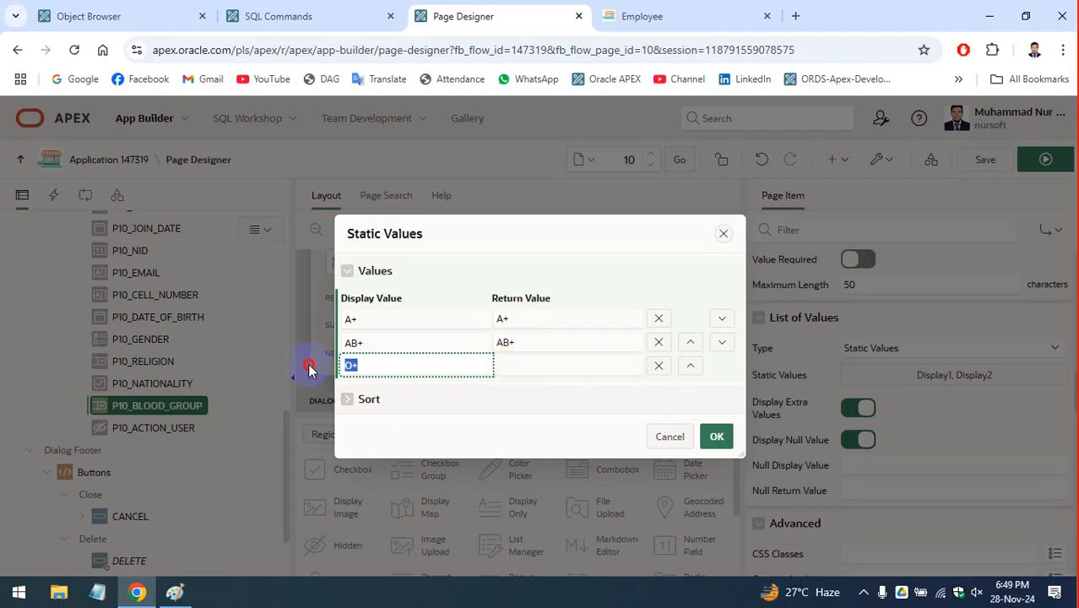
pyautogui.click(557, 363)
pyautogui.hotkey('ctrl', 'v')
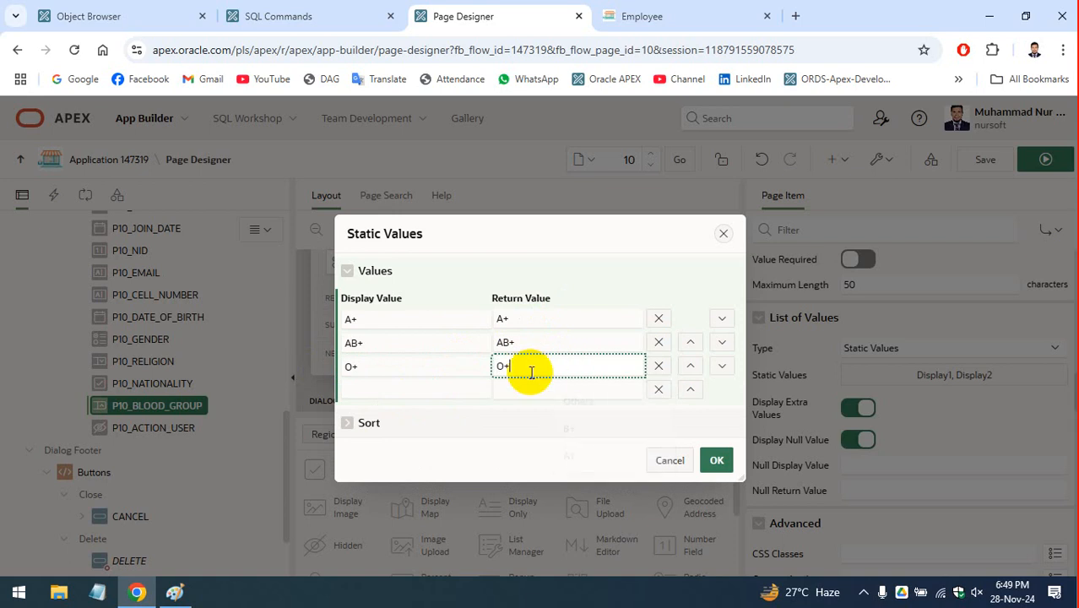
# Add a fourth blood group entry with display and return value O-, and turn off Sort at Runtime
pyautogui.click(419, 386)
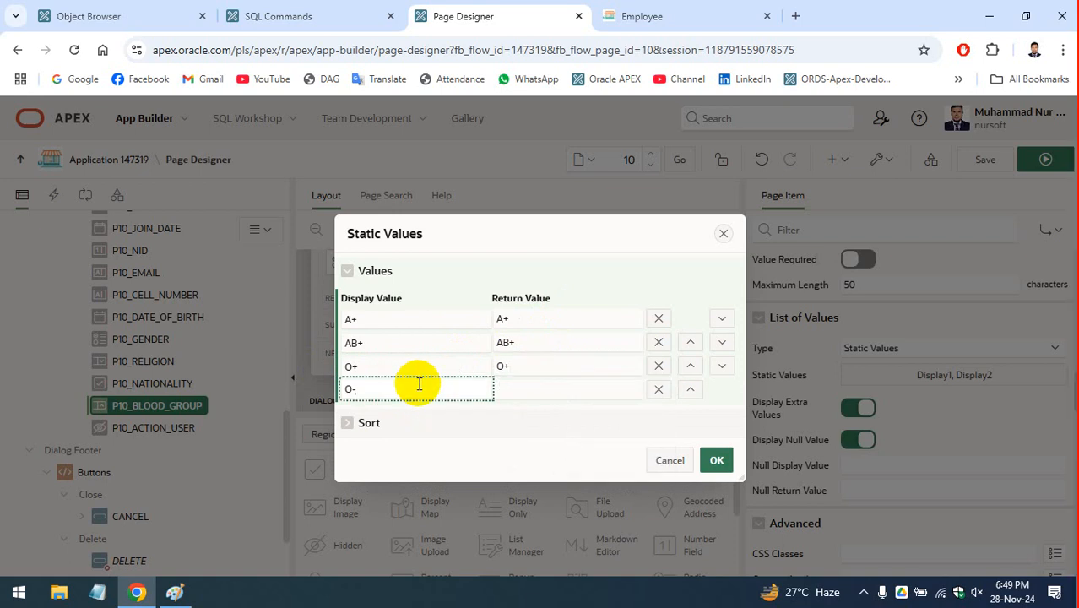
pyautogui.write('O-')
pyautogui.moveTo(419, 384); pyautogui.dragTo(308, 386)
pyautogui.hotkey('ctrl', 'c')
pyautogui.click(530, 389)
pyautogui.hotkey('ctrl', 'v')
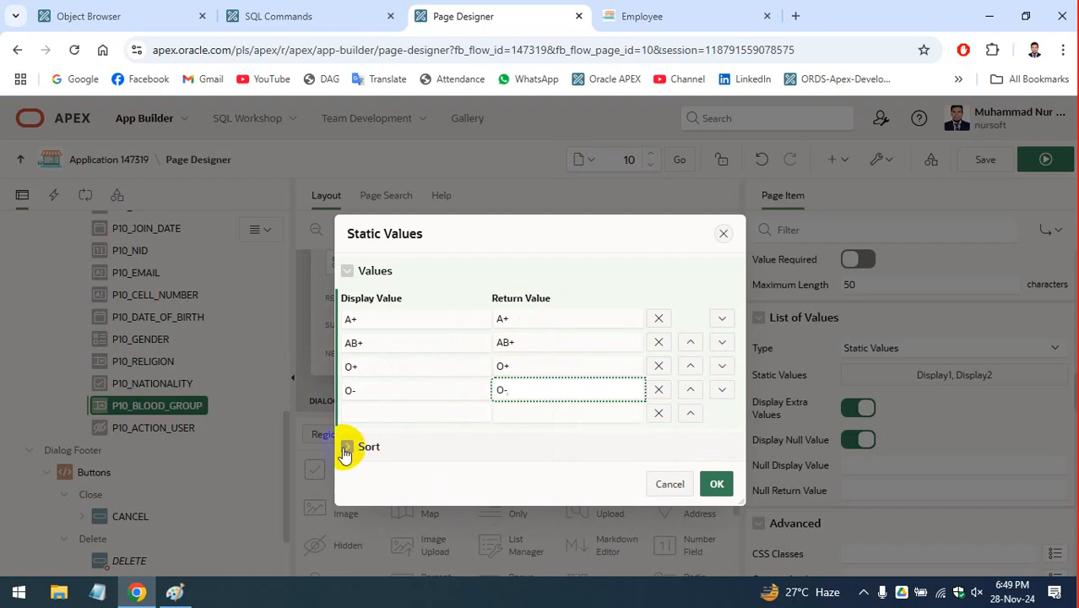
pyautogui.click(344, 452)
pyautogui.click(446, 476)
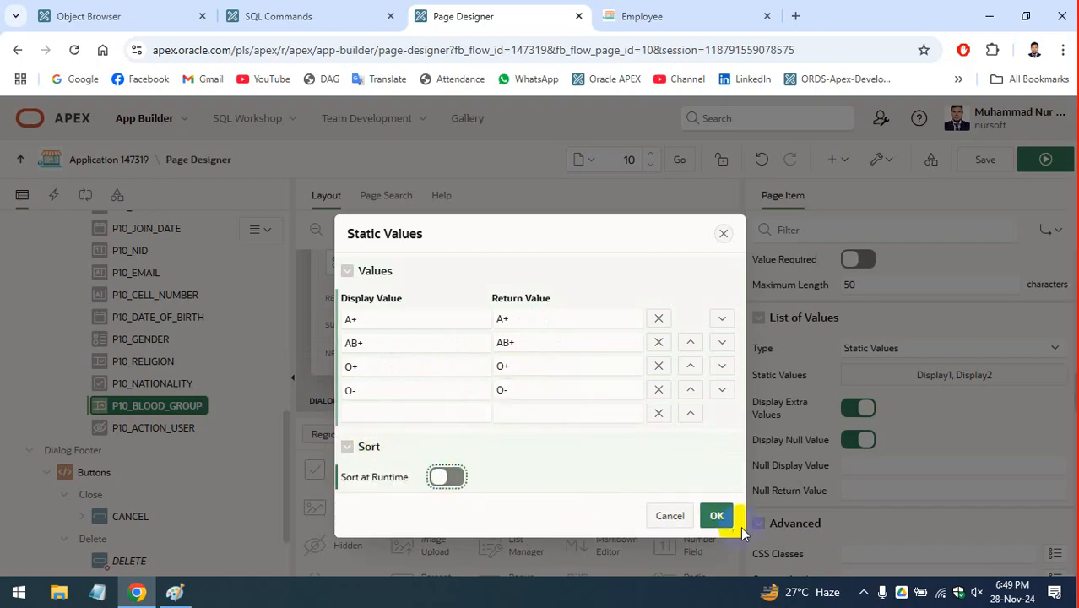
# Accept the static values for P10_BLOOD_GROUP and save the page
pyautogui.click(716, 515)
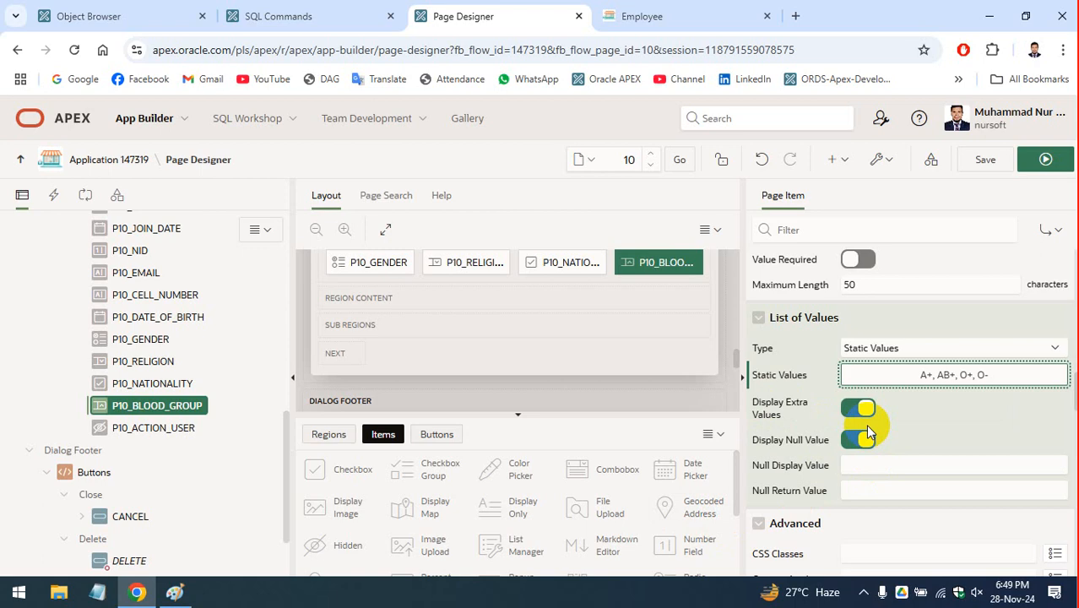
pyautogui.scroll(-2, 870, 432)
pyautogui.click(984, 161)
# Reopen the blank employee entry form in the running application to check the Blood Group field, and close it
pyautogui.click(698, 16)
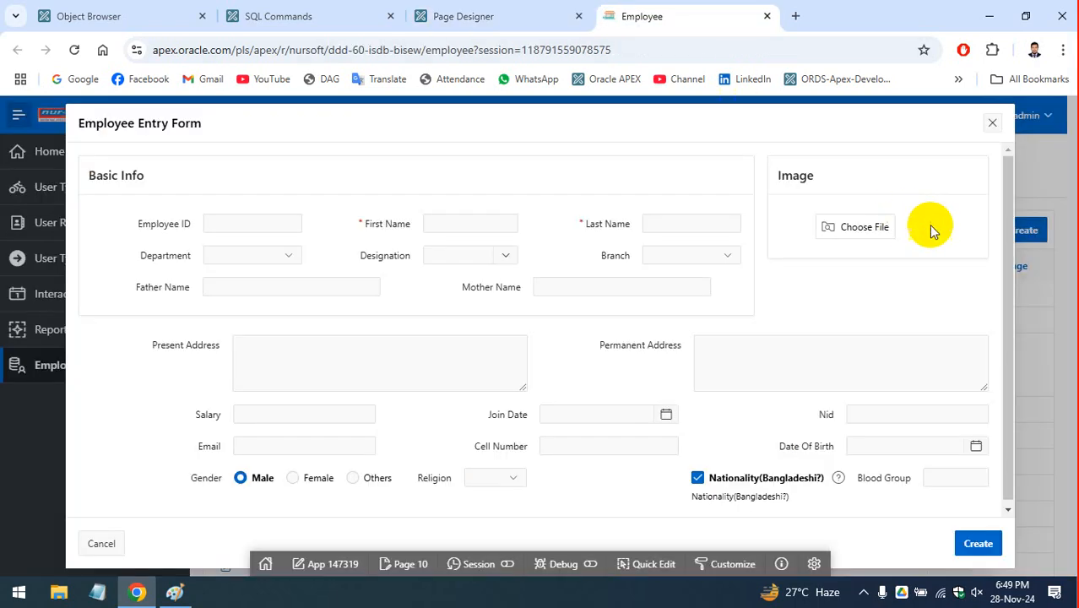
pyautogui.click(992, 122)
pyautogui.click(1023, 230)
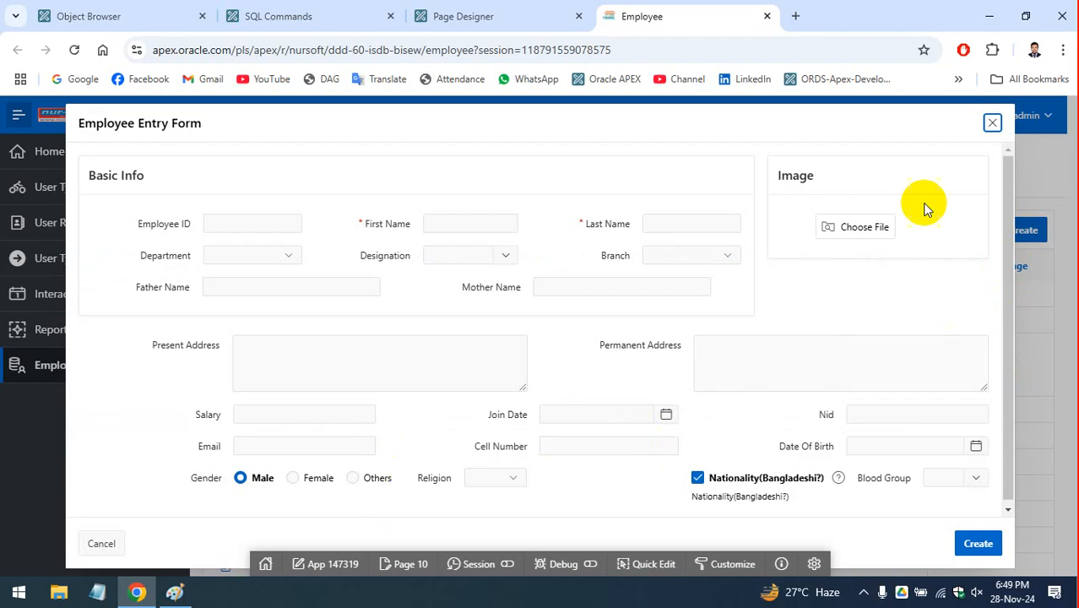
pyautogui.click(992, 122)
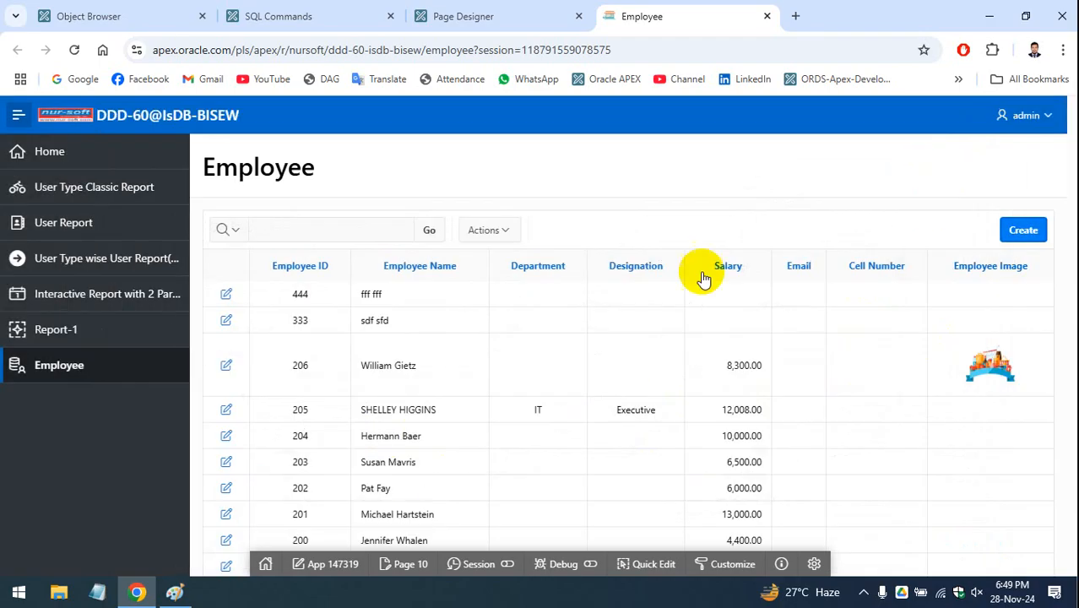
# Open employee 444 for editing, set gender to Female and religion to Islam, and clear the Bangladeshi nationality checkbox
pyautogui.click(227, 297)
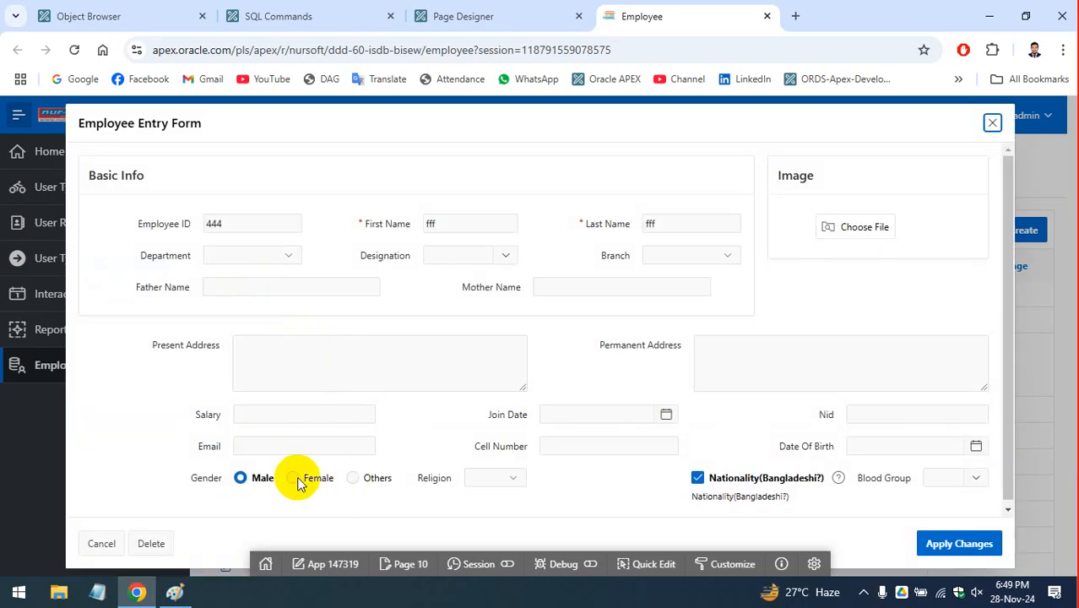
pyautogui.click(291, 478)
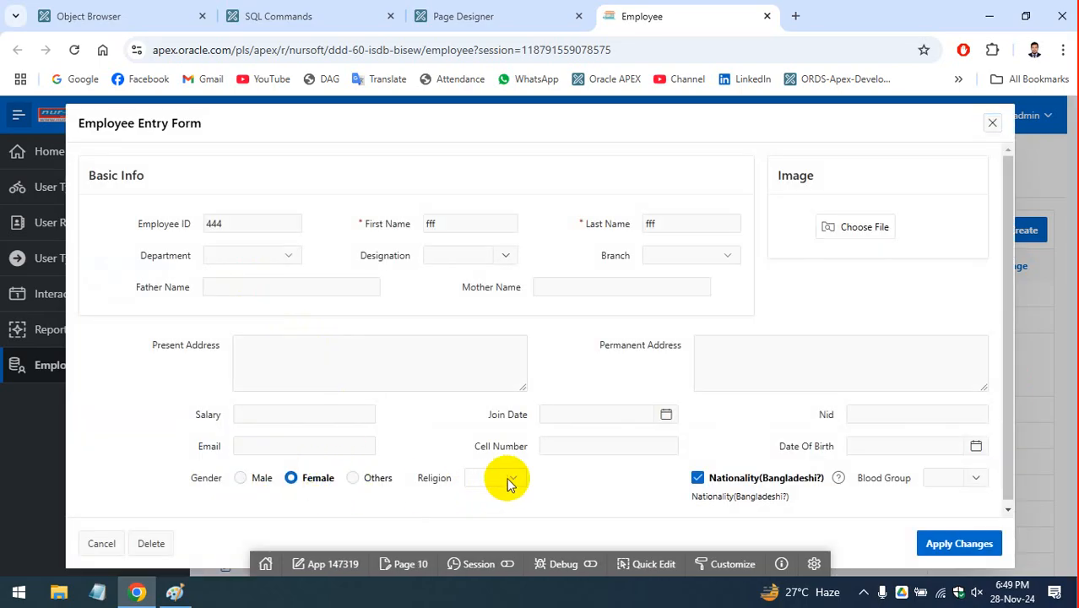
pyautogui.click(500, 479)
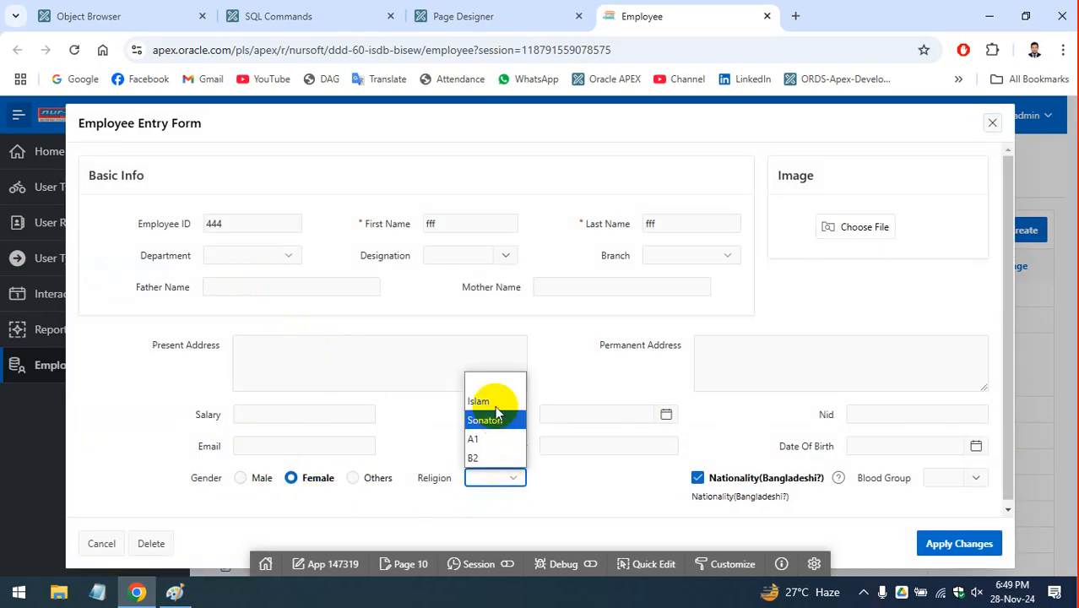
pyautogui.click(489, 400)
pyautogui.click(698, 478)
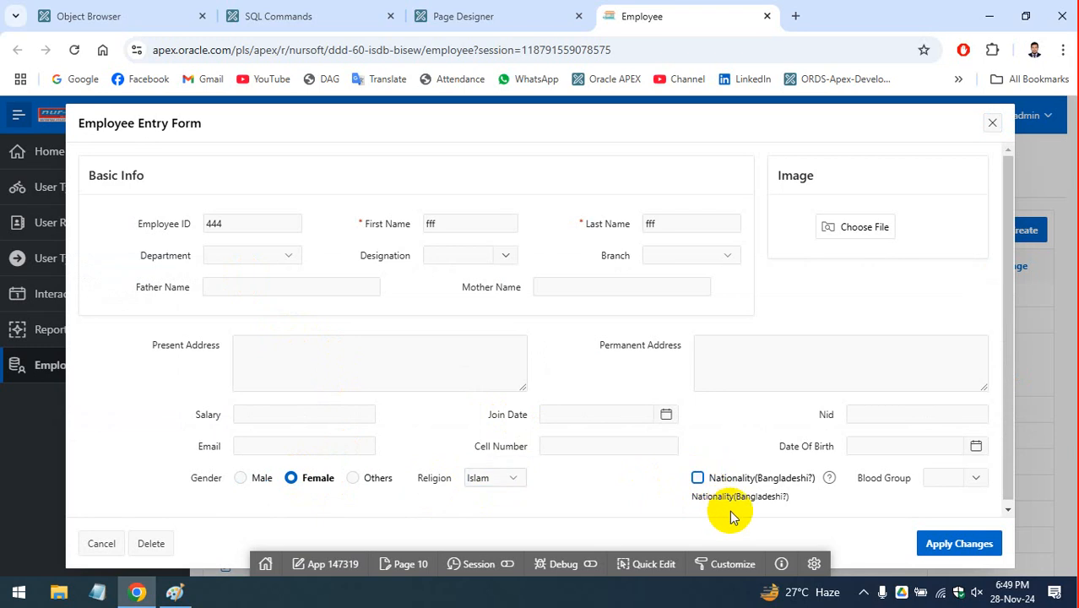
# Choose AB+ as the employee's blood group from the popup LOV and apply the changes to the record
pyautogui.click(975, 478)
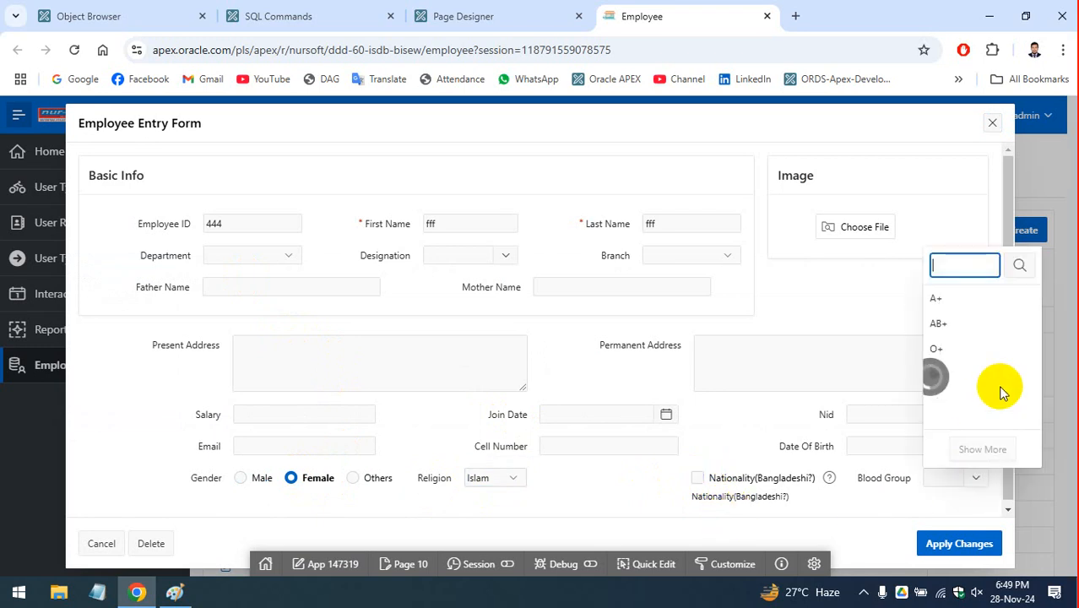
pyautogui.click(965, 325)
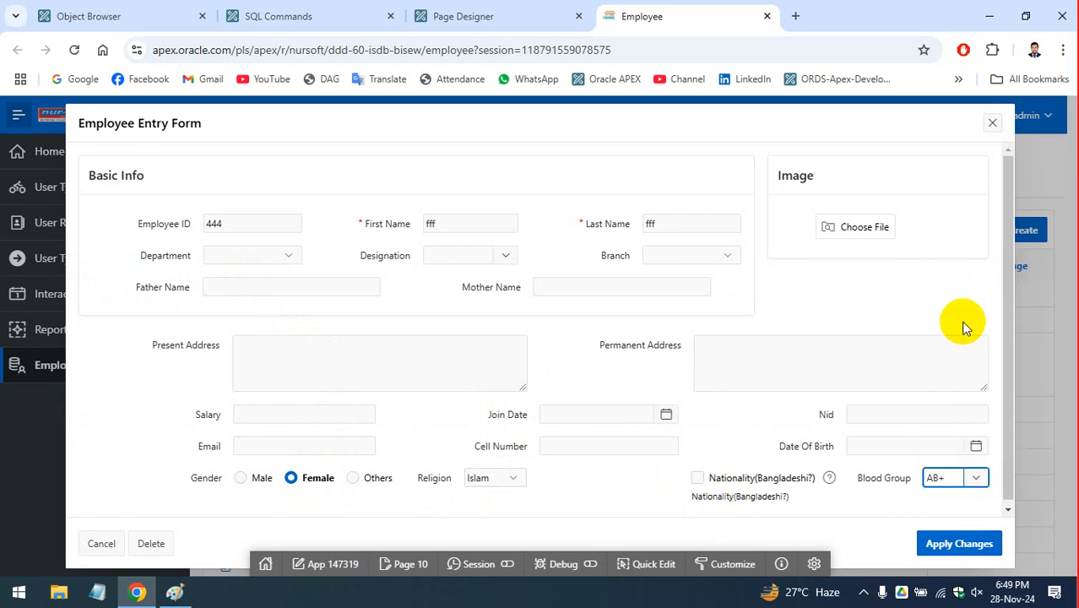
pyautogui.click(955, 541)
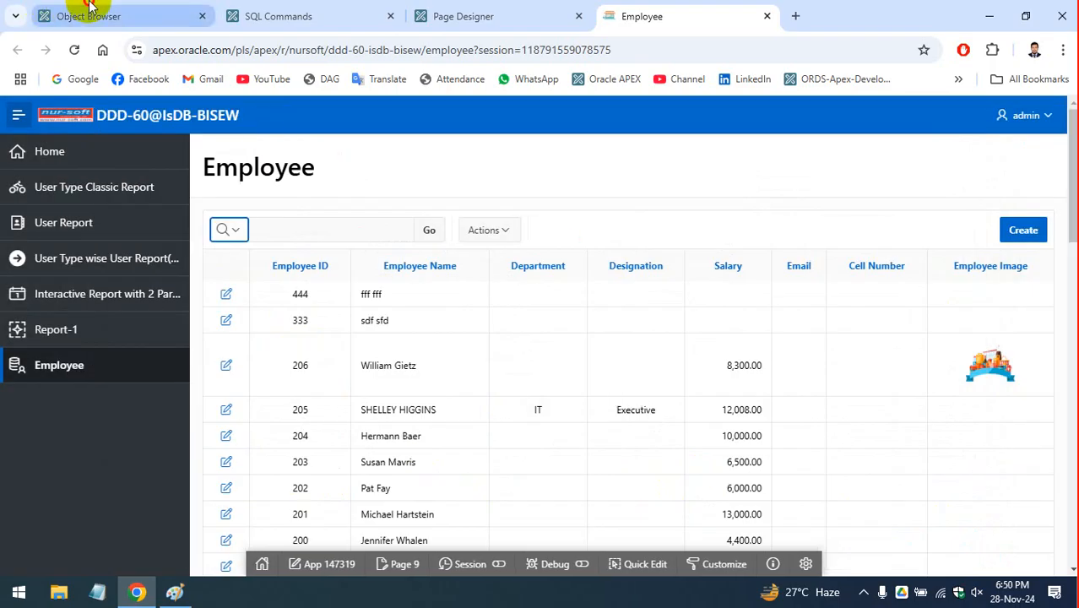
# Show the data of the EMPLOYEE table in the Object Browser and refresh it
pyautogui.click(88, 9)
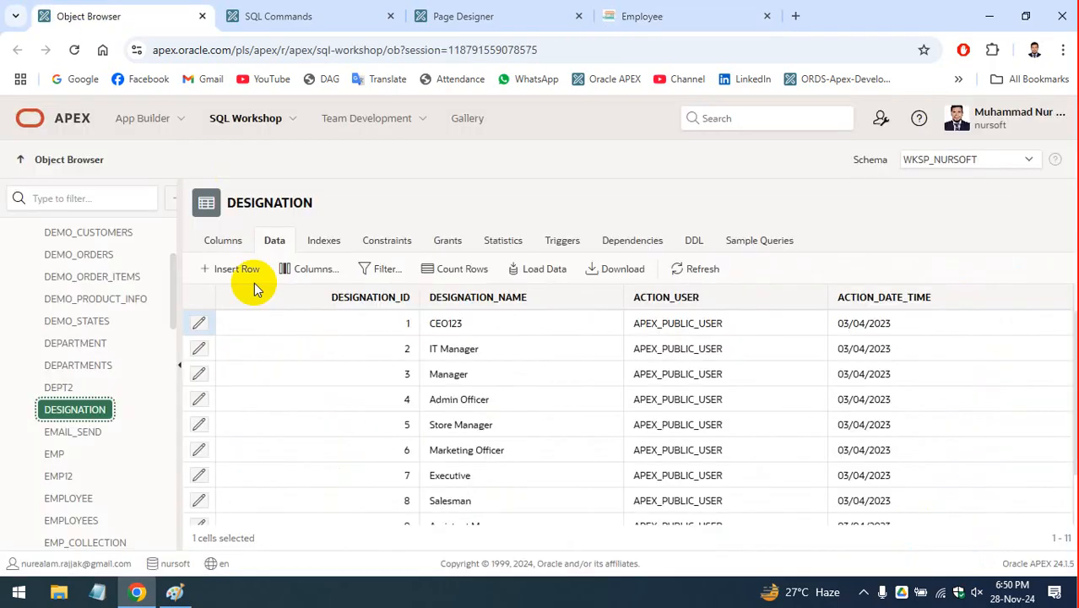
pyautogui.click(642, 16)
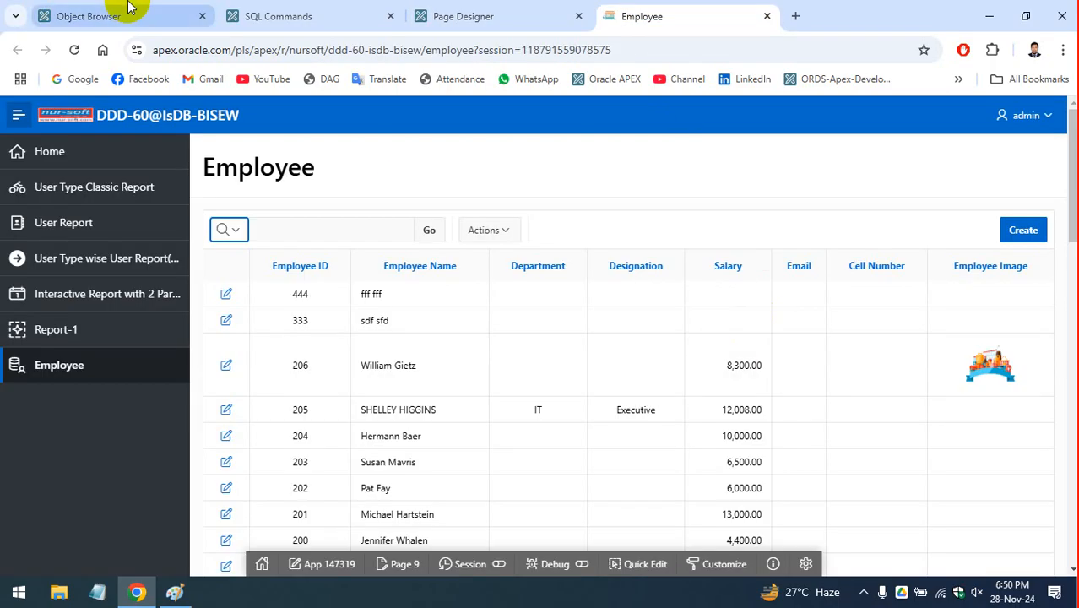
pyautogui.click(135, 13)
pyautogui.click(701, 269)
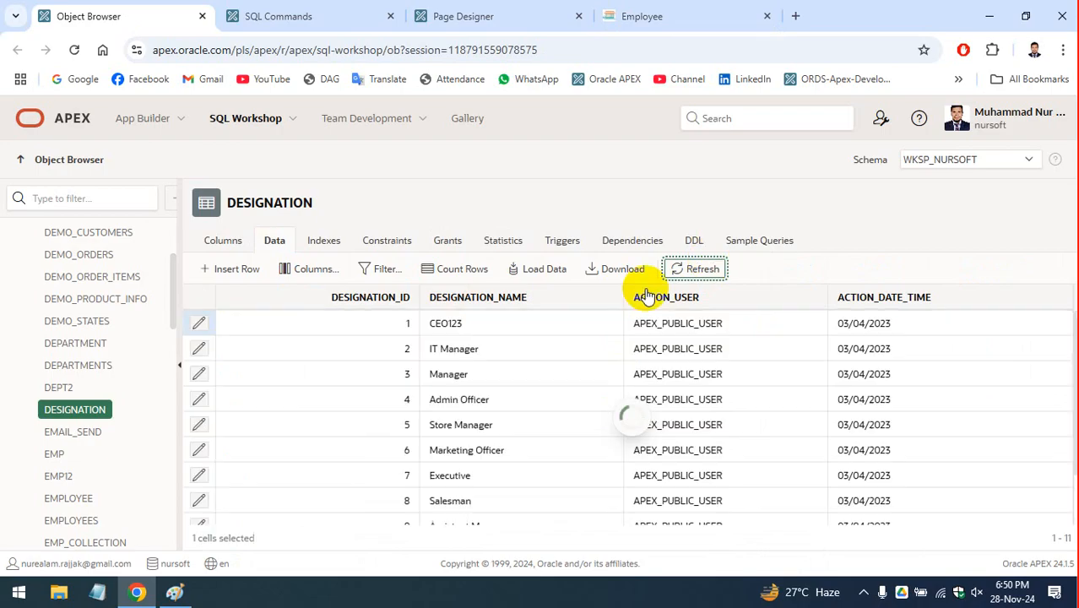
pyautogui.scroll(4, 73, 389)
pyautogui.scroll(-6, 70, 354)
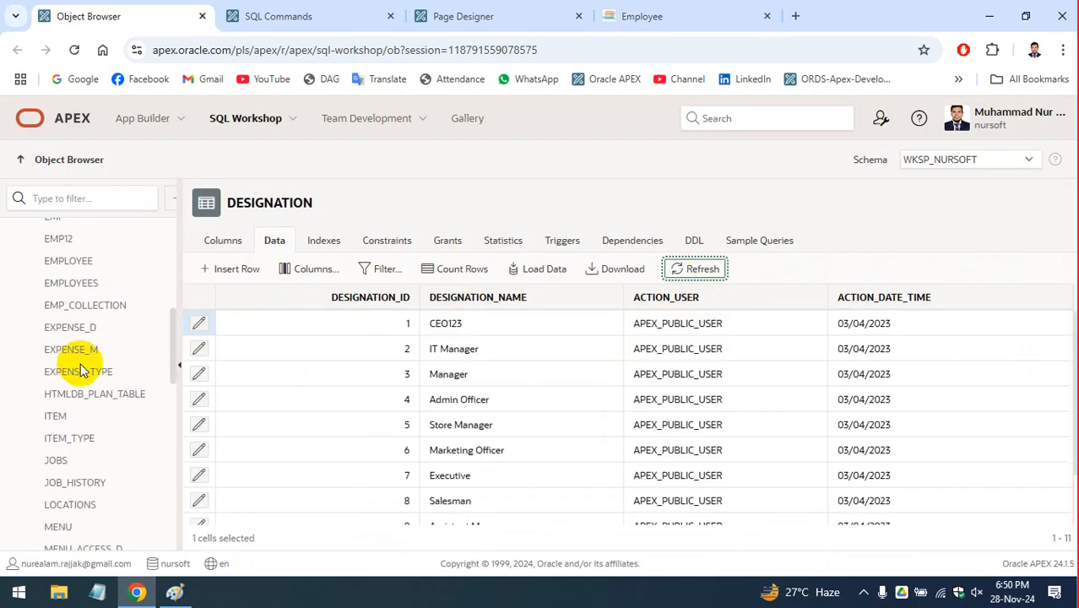
pyautogui.scroll(4, 91, 368)
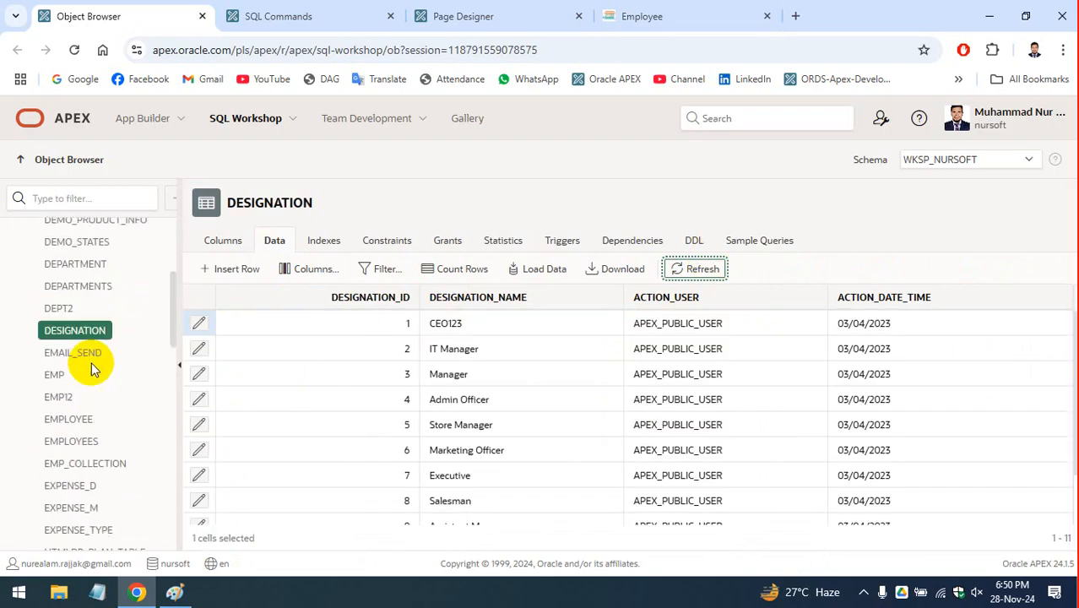
pyautogui.click(71, 419)
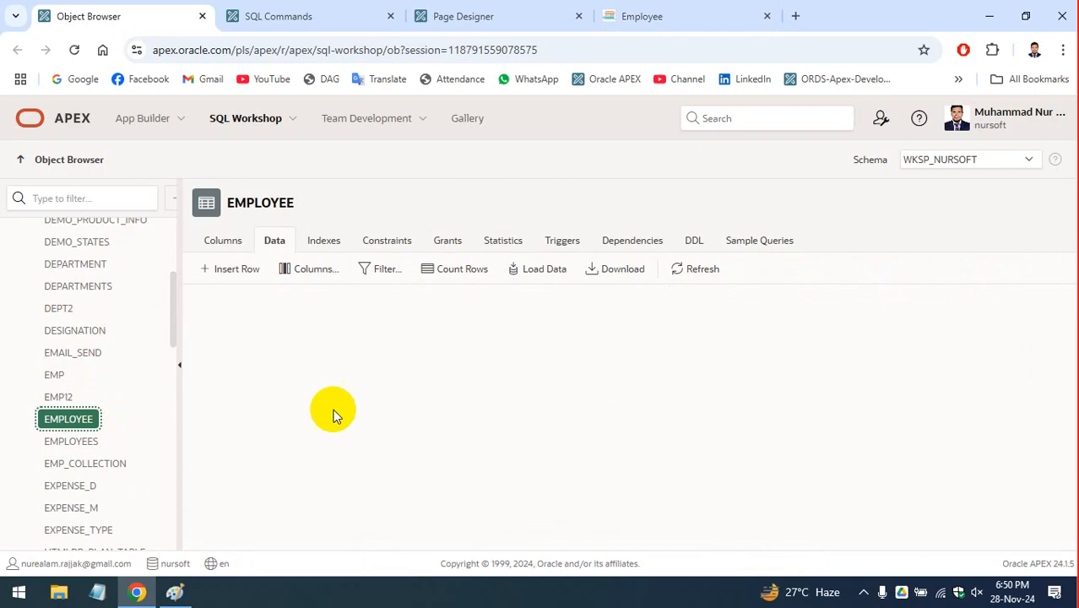
pyautogui.click(692, 271)
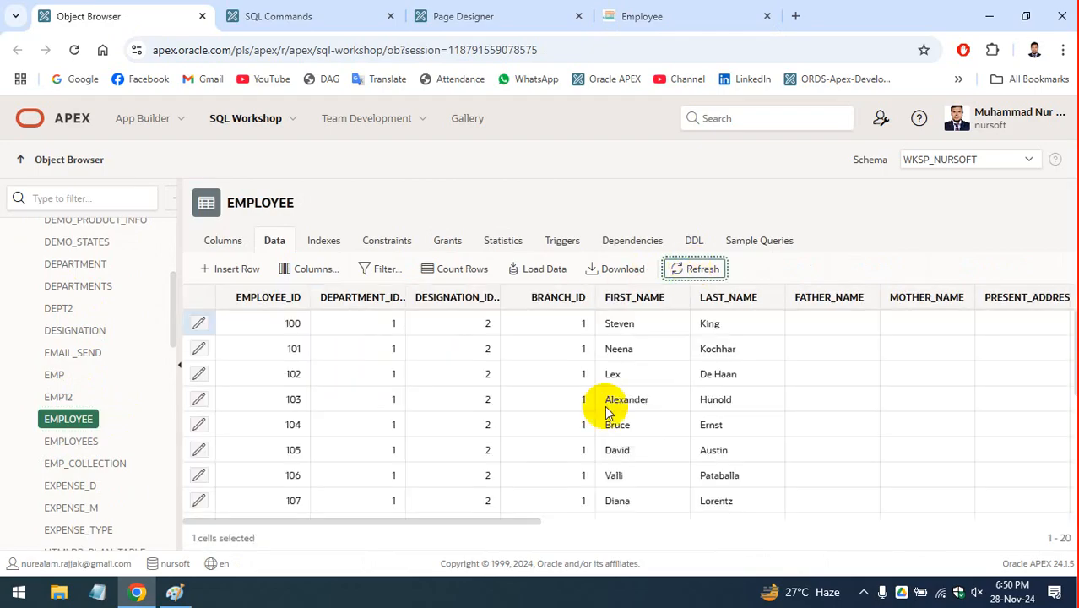
# Find the row for employee 444 and check its stored gender, religion, nationality and blood group values
pyautogui.scroll(-2, 688, 418)
pyautogui.scroll(-20, 692, 420)
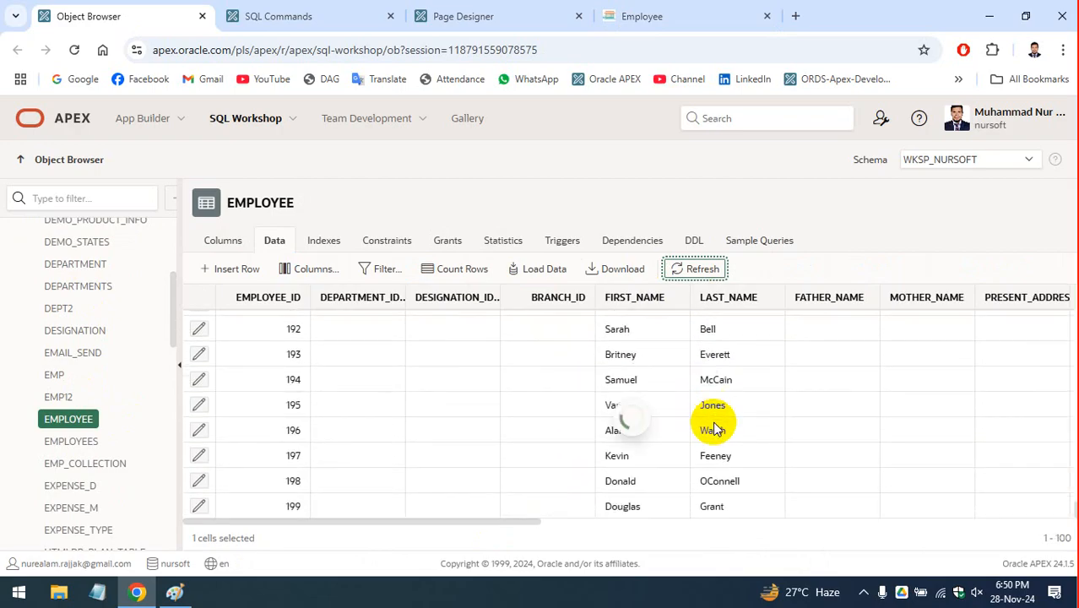
pyautogui.scroll(-5, 709, 439)
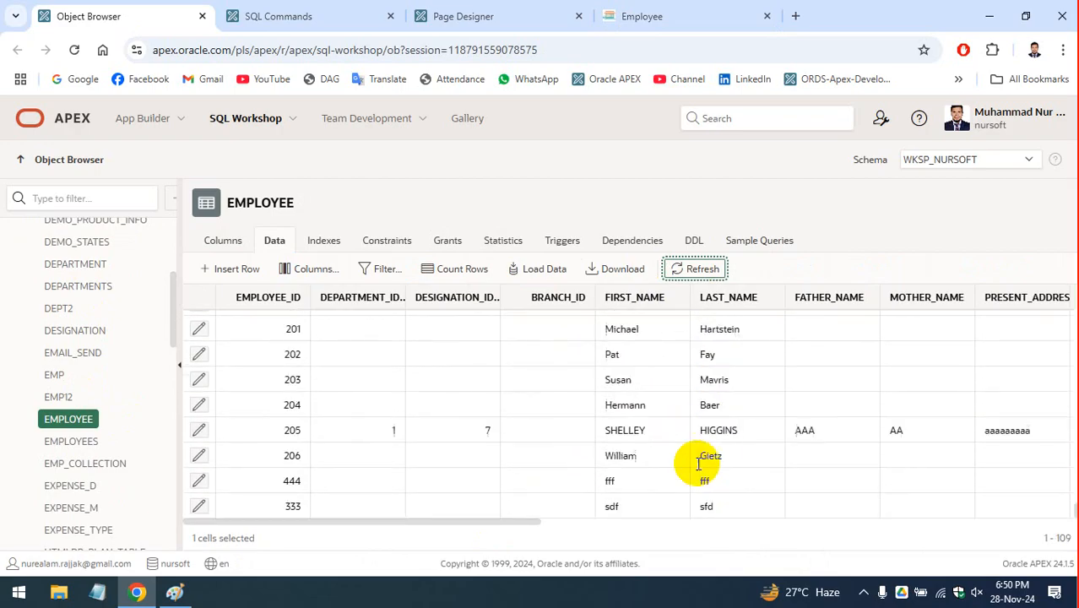
pyautogui.click(264, 481)
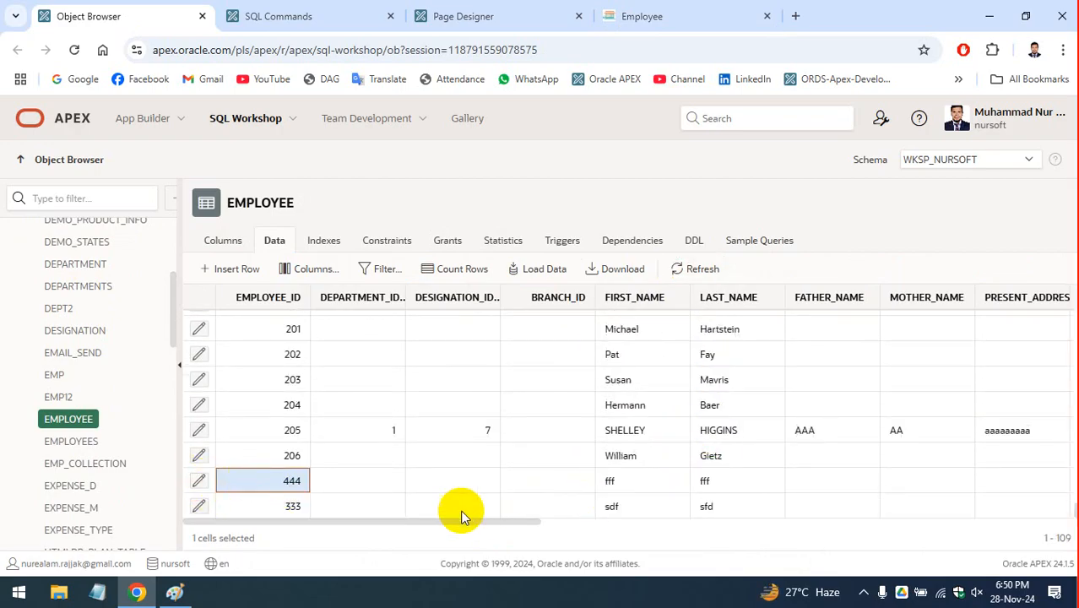
pyautogui.moveTo(505, 520); pyautogui.dragTo(971, 521)
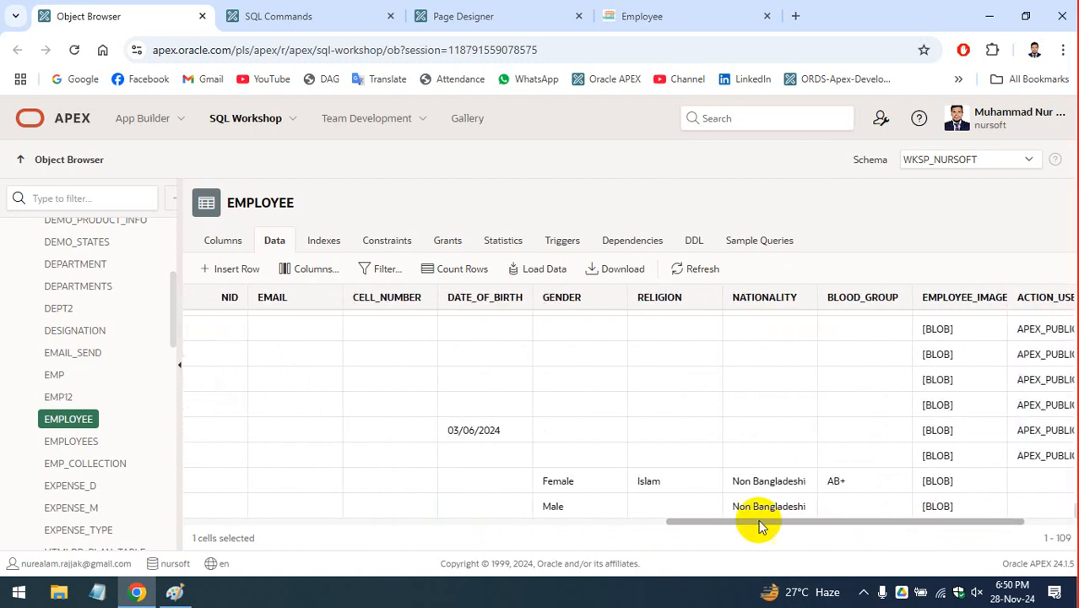
pyautogui.click(619, 488)
pyautogui.click(700, 485)
pyautogui.click(781, 482)
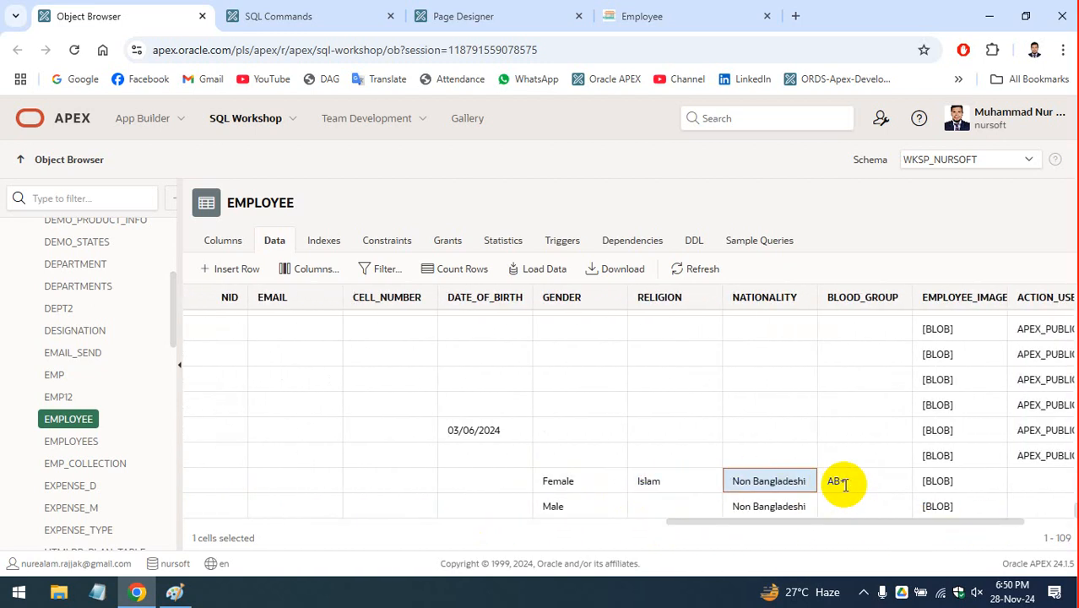
pyautogui.click(844, 483)
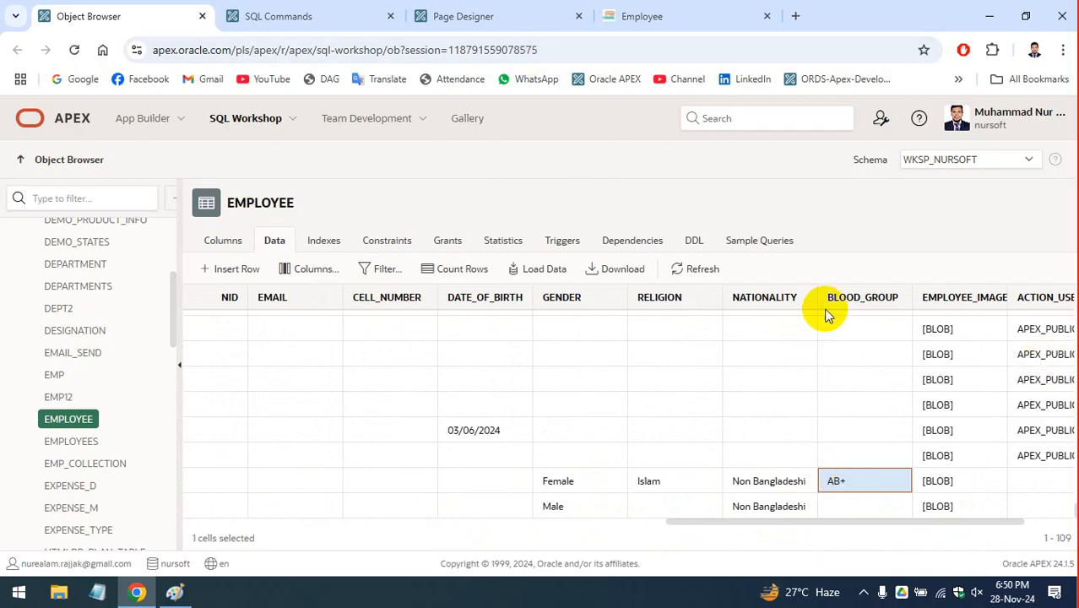
# Return to the running Employee page, open a new blank entry form to review its fields, and close it
pyautogui.click(656, 8)
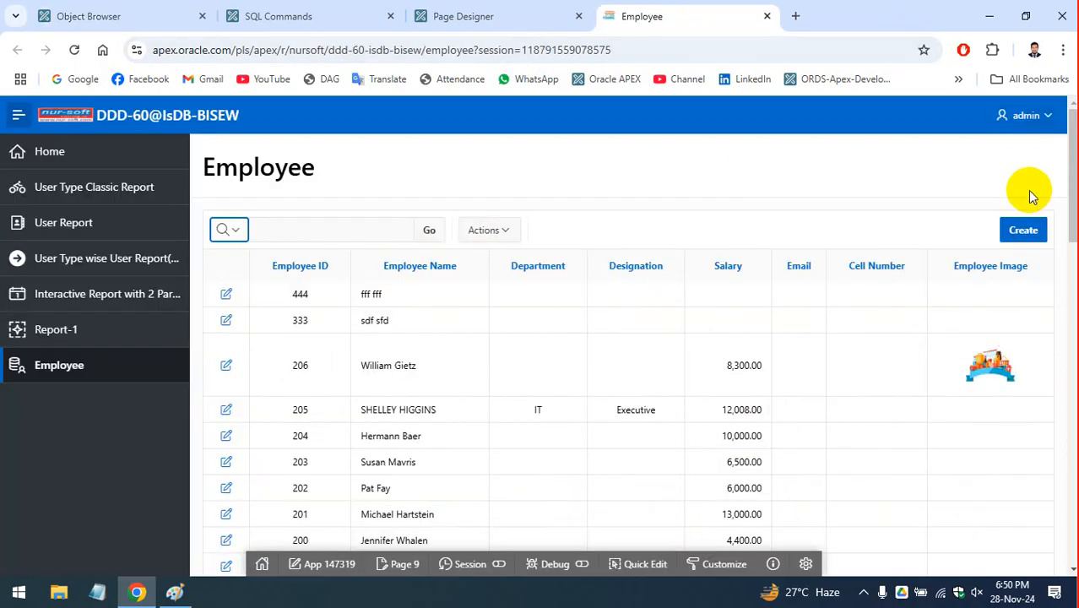
pyautogui.click(1025, 233)
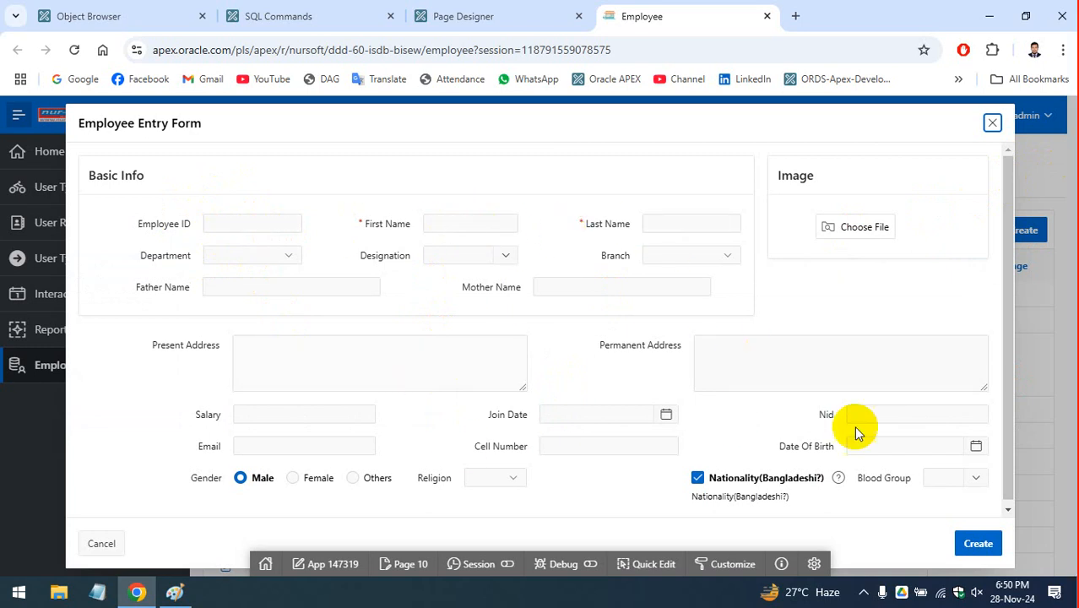
pyautogui.click(993, 125)
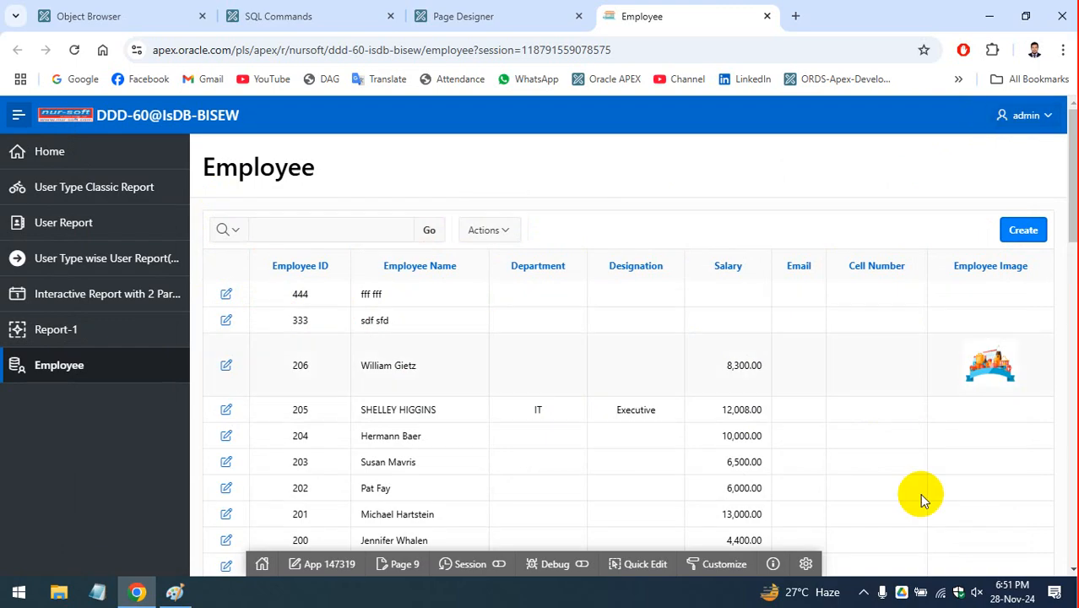